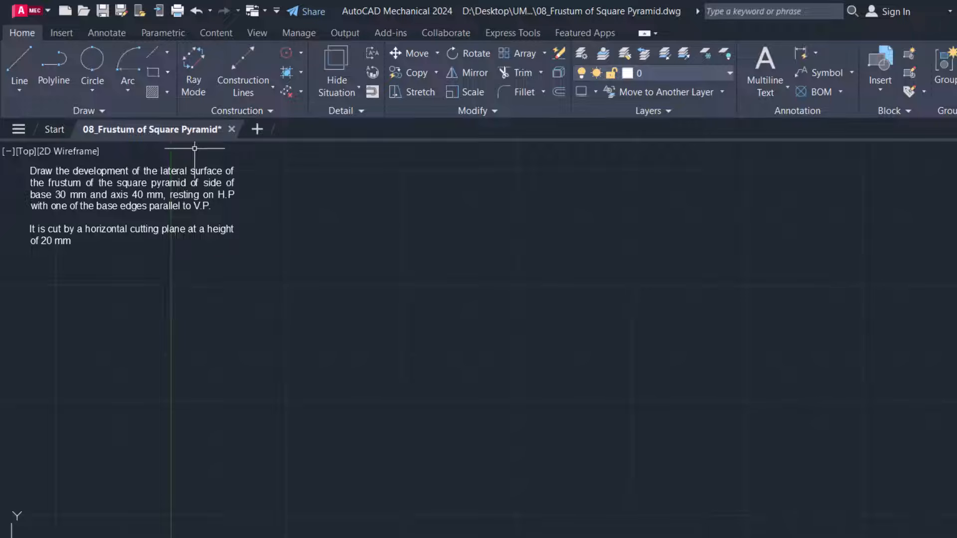
# Draw a 30 by 30 mm square in the open drawing area for the pyramid's base in top view
pyautogui.click(153, 73)
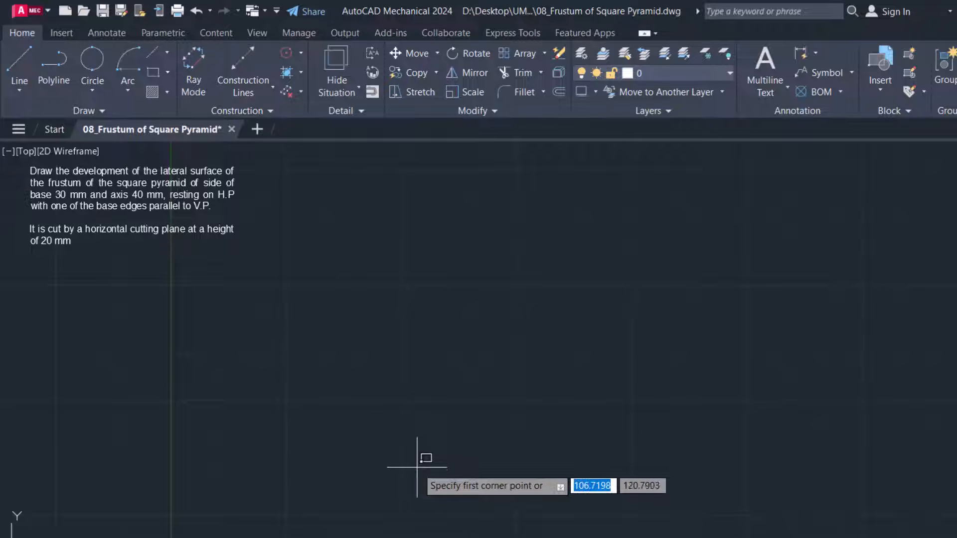
pyautogui.click(555, 523)
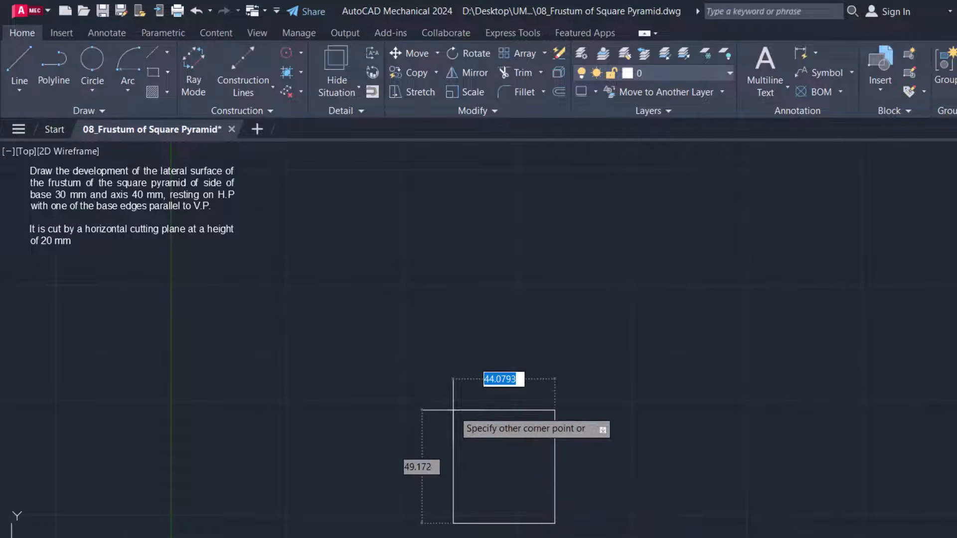
pyautogui.write('30')
pyautogui.press('Tab')
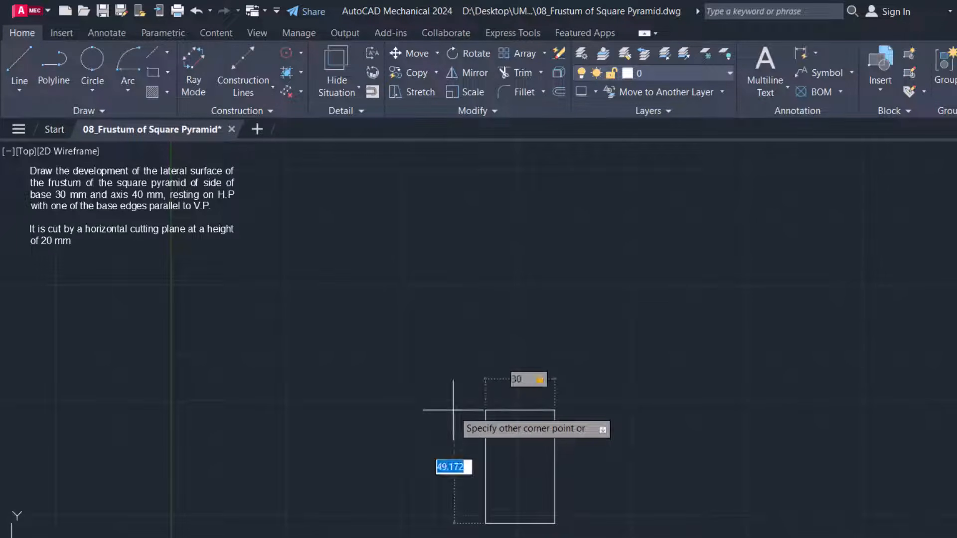
pyautogui.write('30')
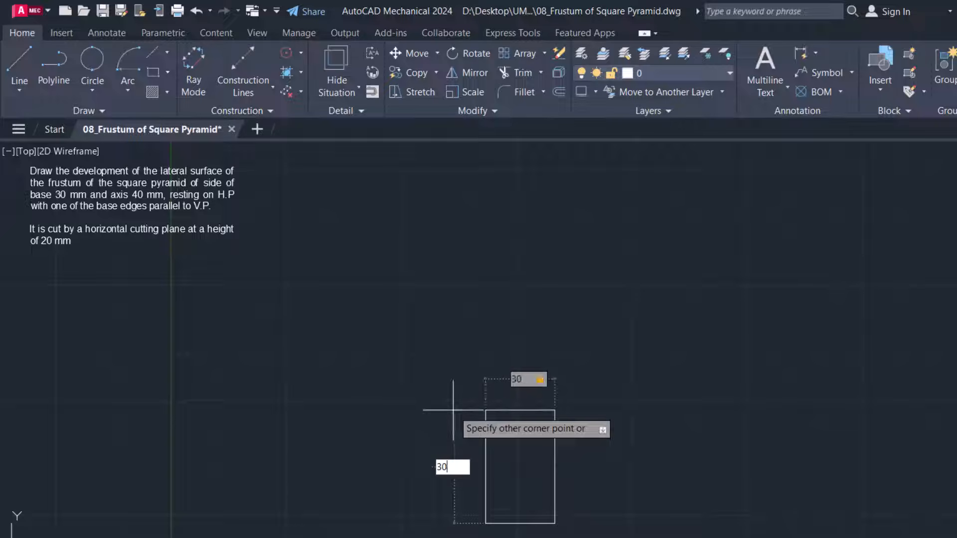
pyautogui.press('Return')
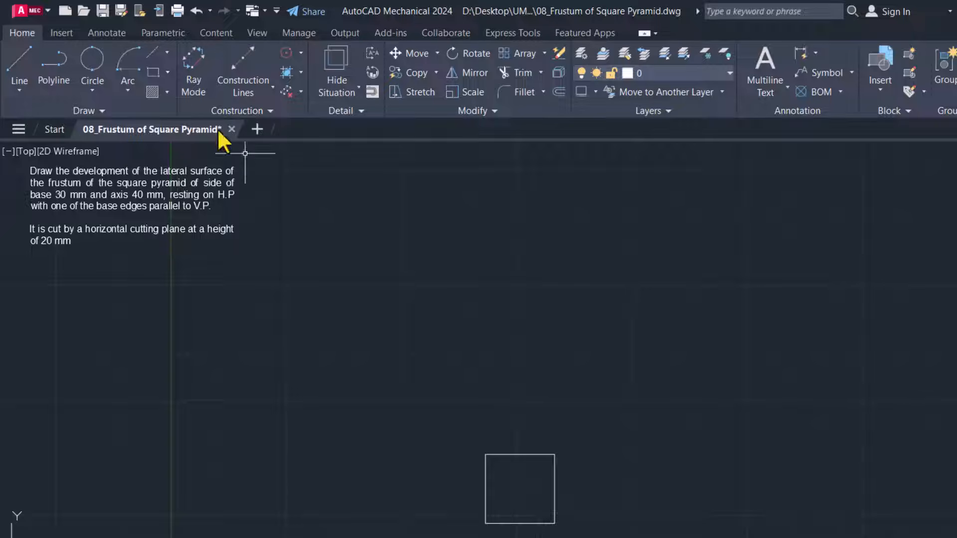
# Draw both diagonals of the square as lines between its opposite corners
pyautogui.click(19, 70)
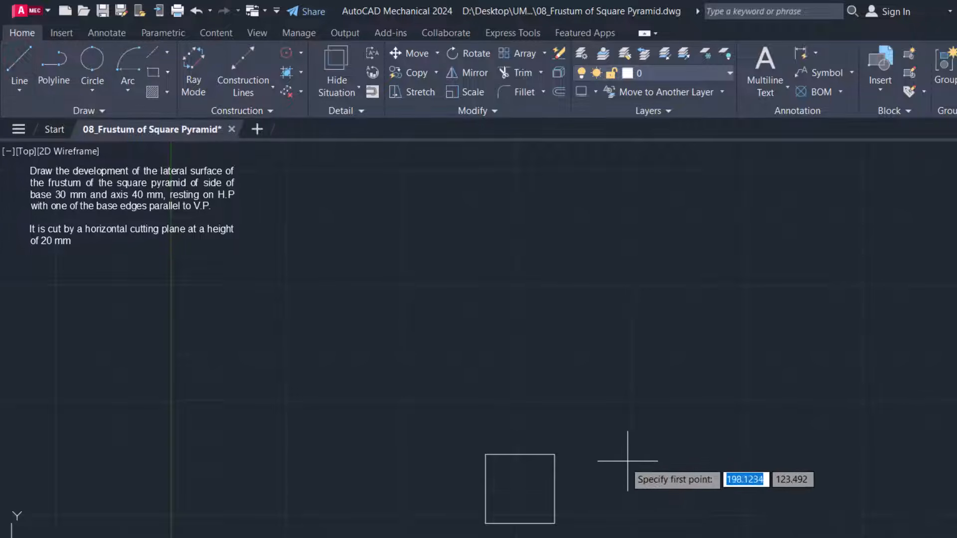
pyautogui.click(555, 454)
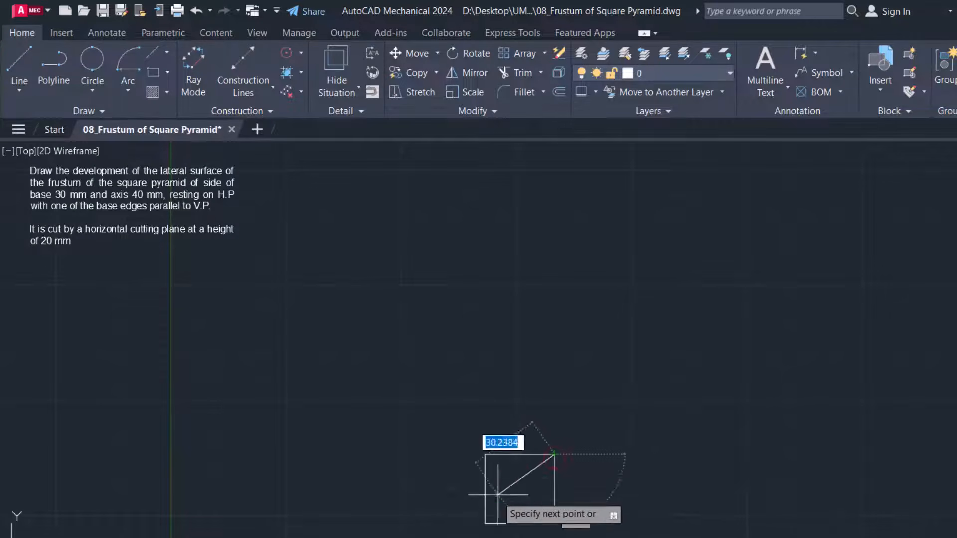
pyautogui.click(485, 522)
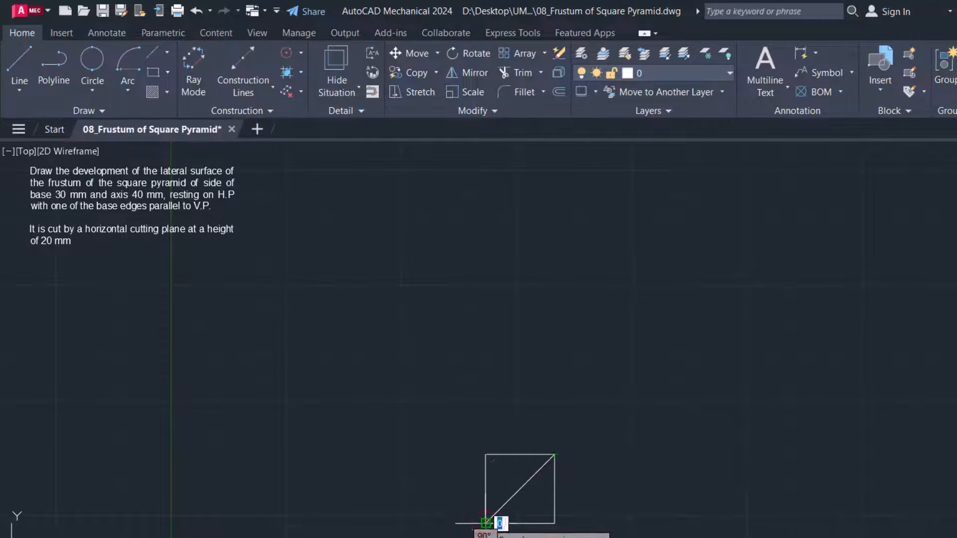
pyautogui.press('Return')
pyautogui.press('Return')
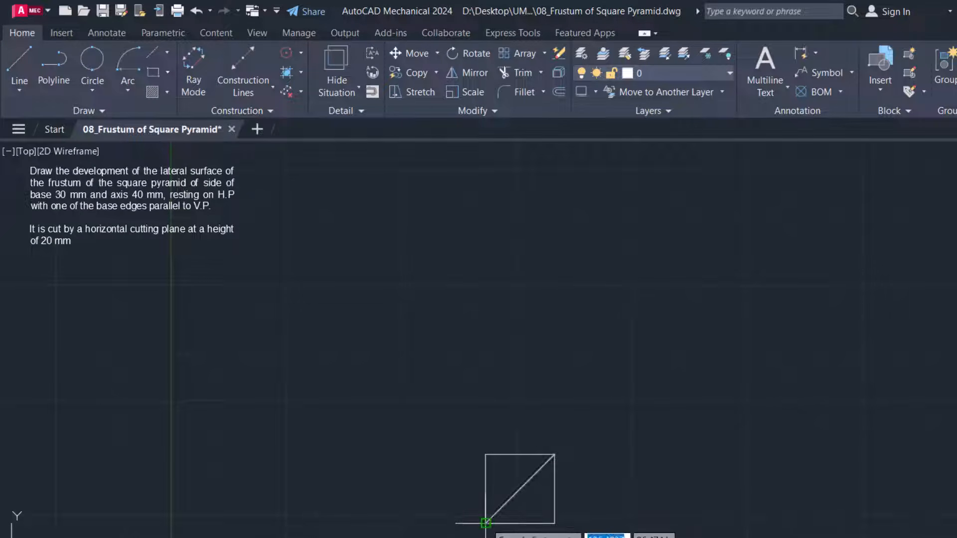
pyautogui.click(485, 454)
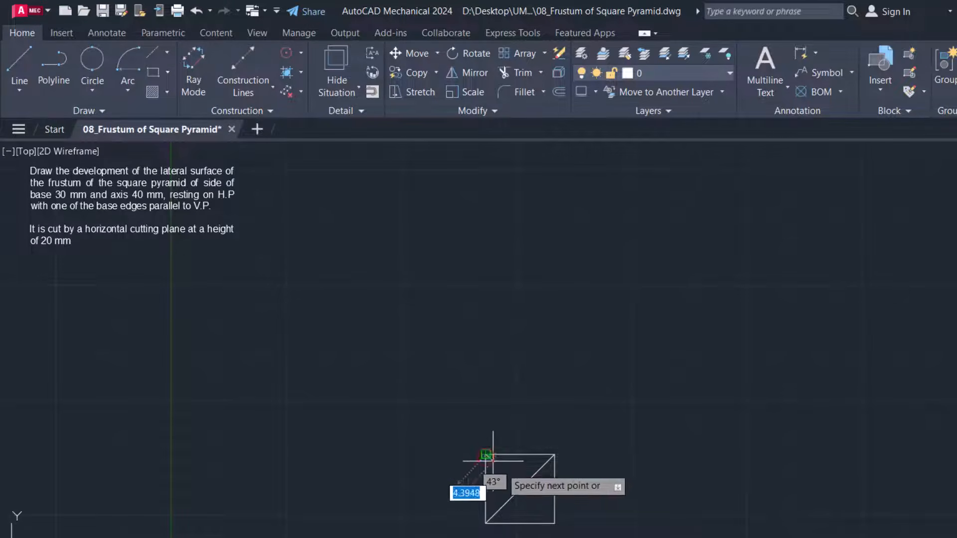
pyautogui.click(555, 523)
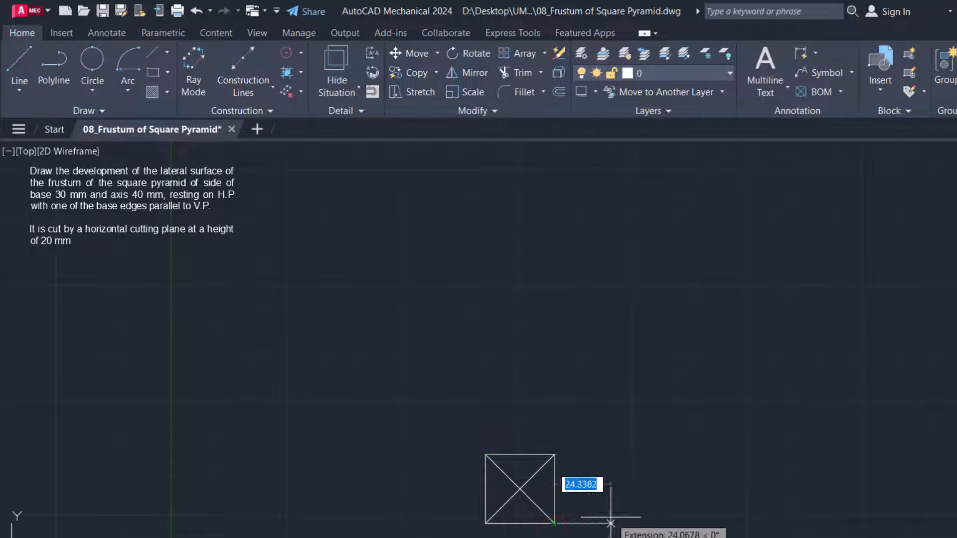
pyautogui.press('Return')
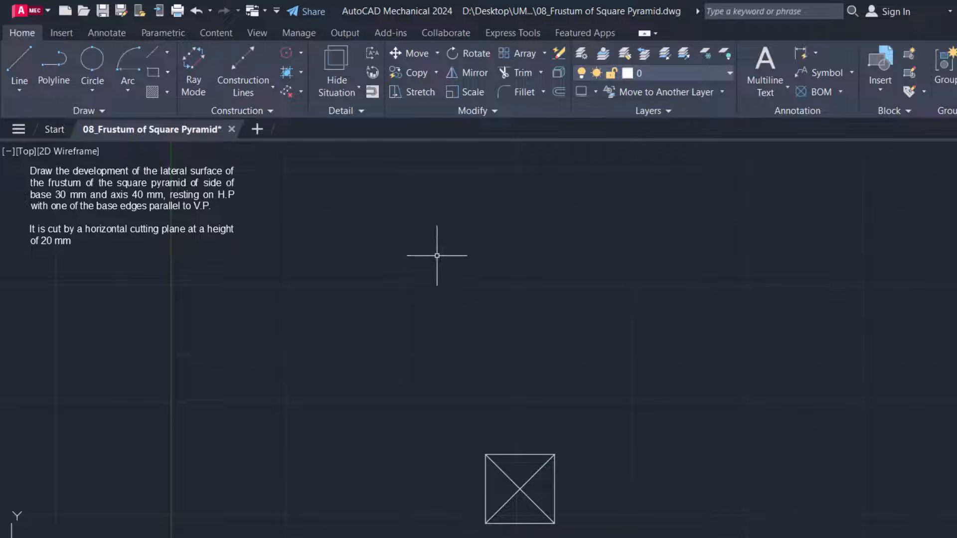
# Place single-line text "1" just outside the square's lower-left corner, with height 3 and rotation 0
pyautogui.click(772, 64)
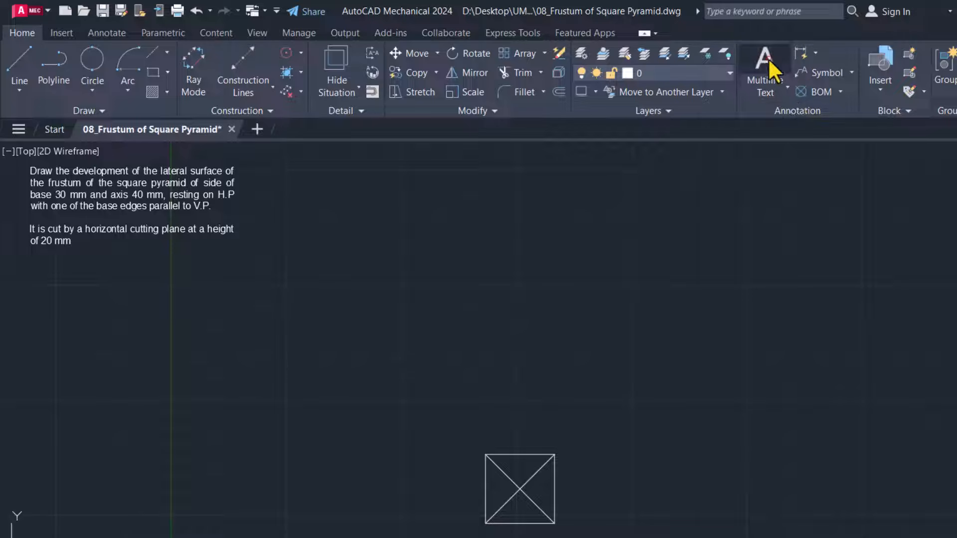
pyautogui.click(771, 92)
pyautogui.click(773, 150)
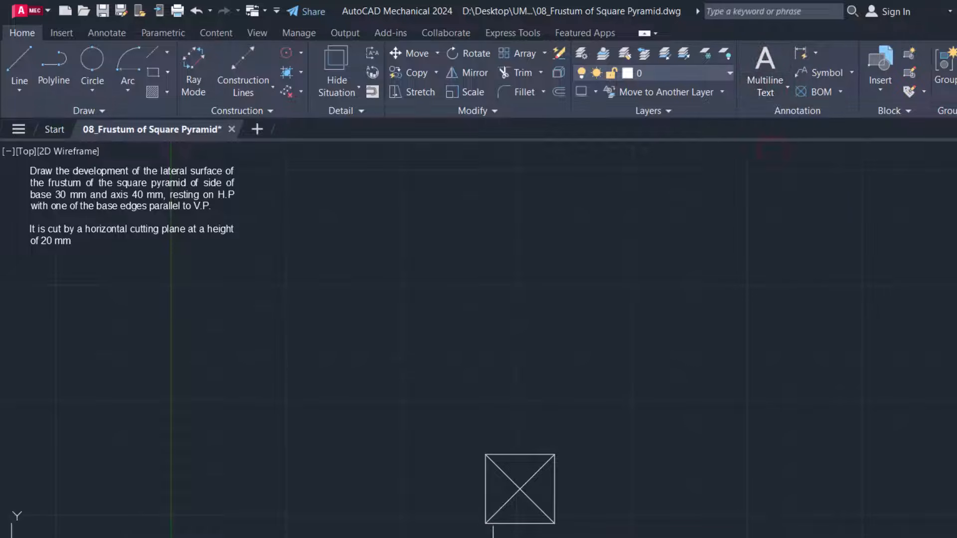
pyautogui.click(475, 535)
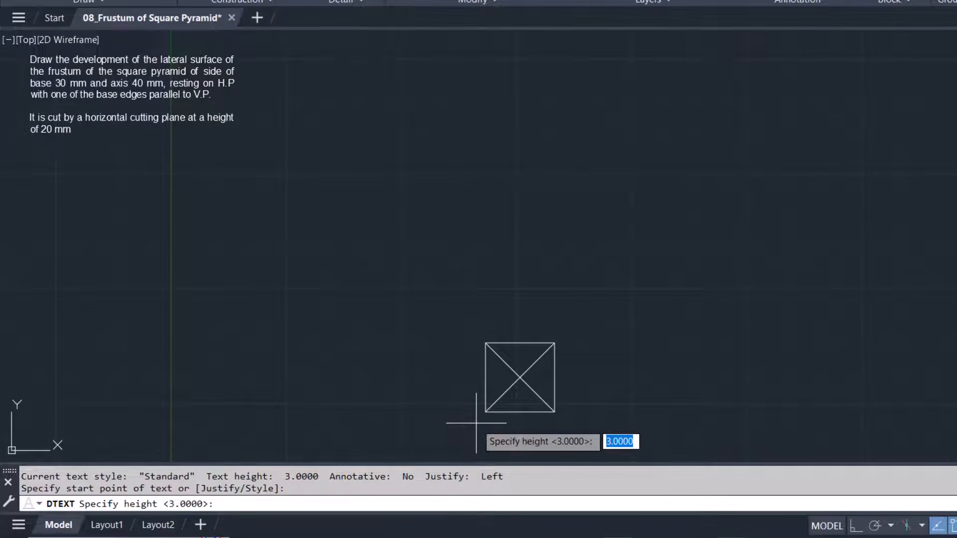
pyautogui.press('Return')
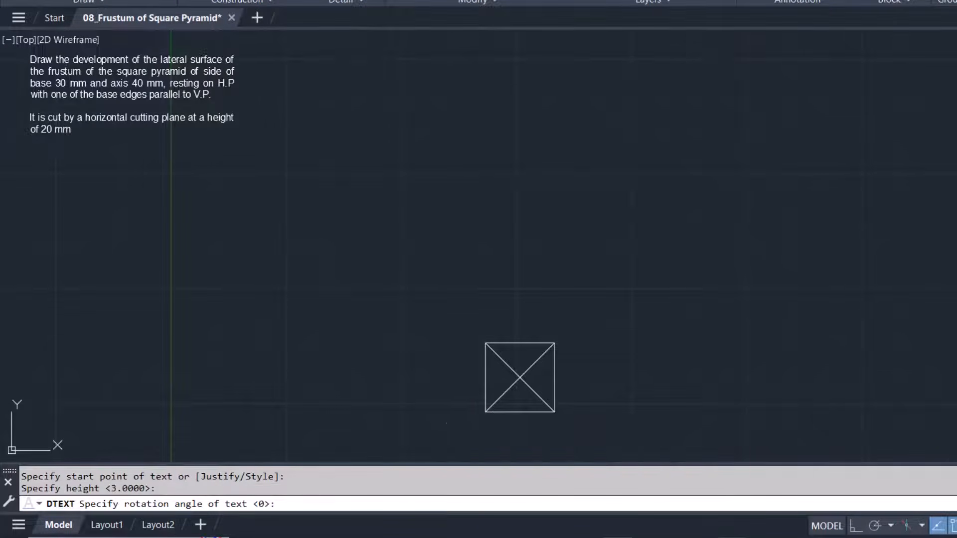
pyautogui.press('Return')
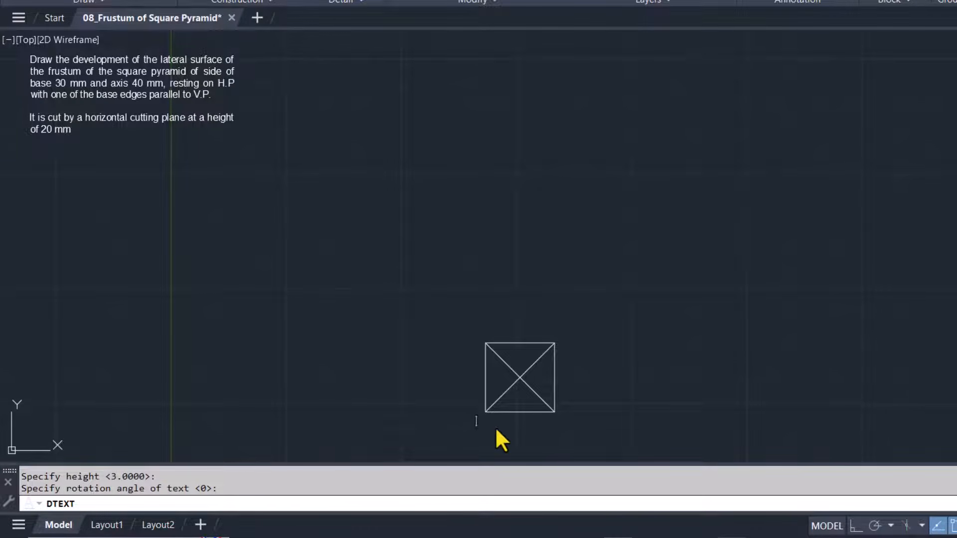
pyautogui.click(436, 398)
pyautogui.press('Return')
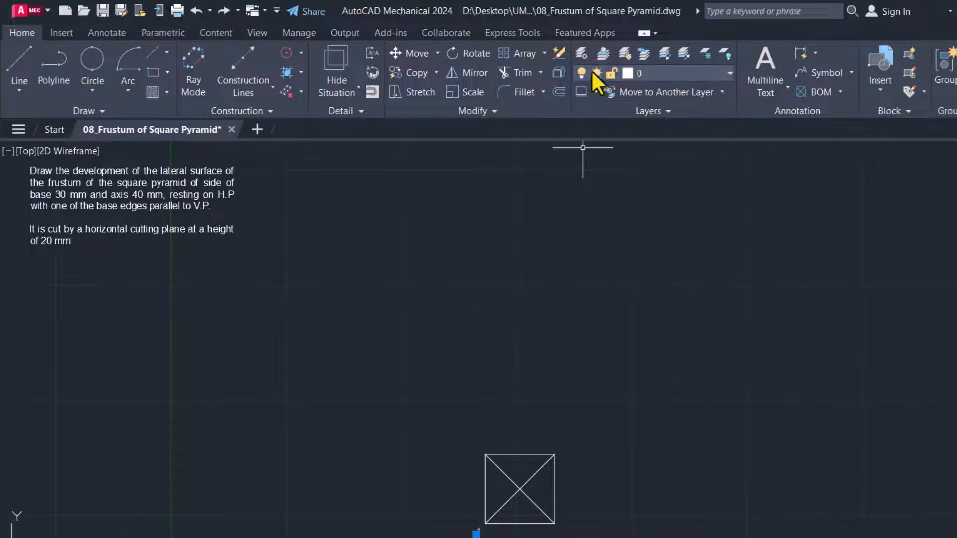
# Polar-array the corner label around the square's centre with 4 items and item rotation turned off
pyautogui.click(544, 53)
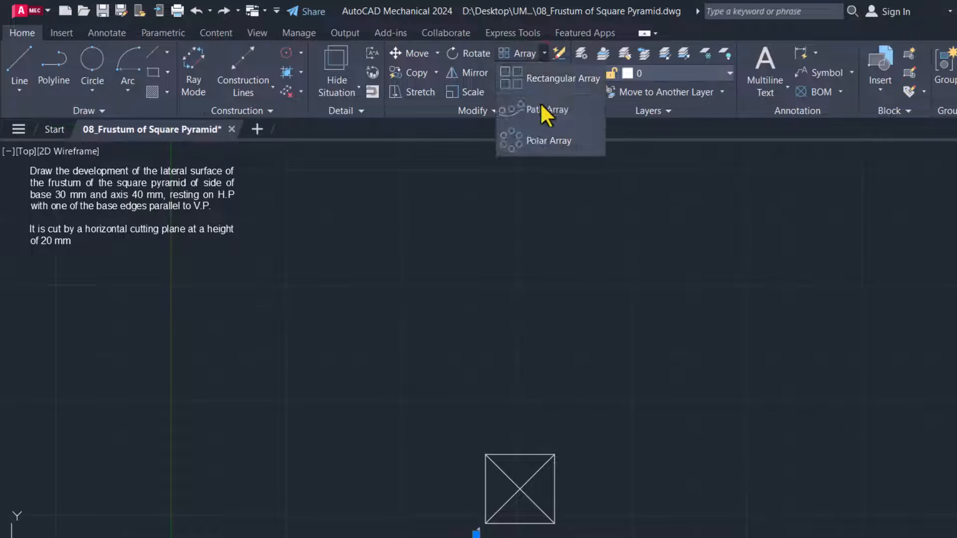
pyautogui.click(544, 141)
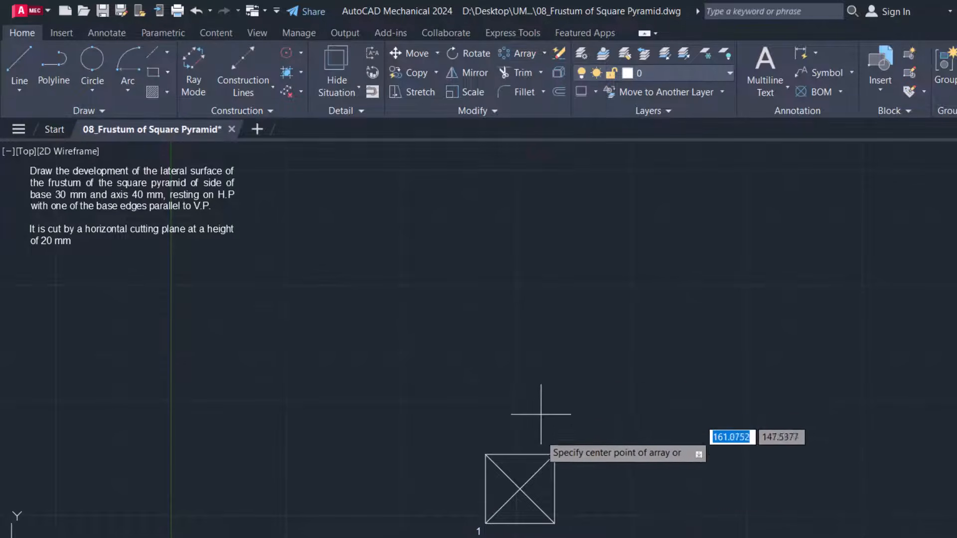
pyautogui.click(520, 488)
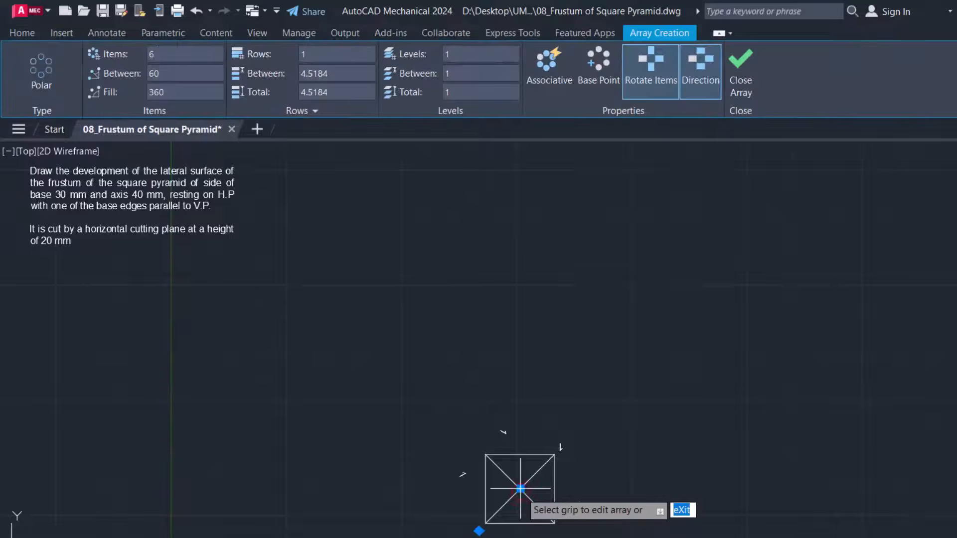
pyautogui.click(170, 53)
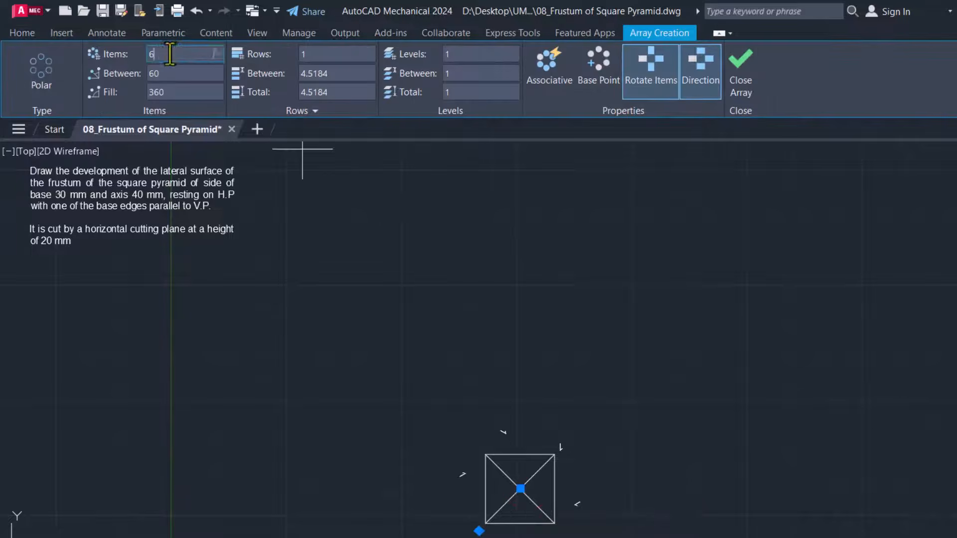
pyautogui.press('BackSpace')
pyautogui.write('4')
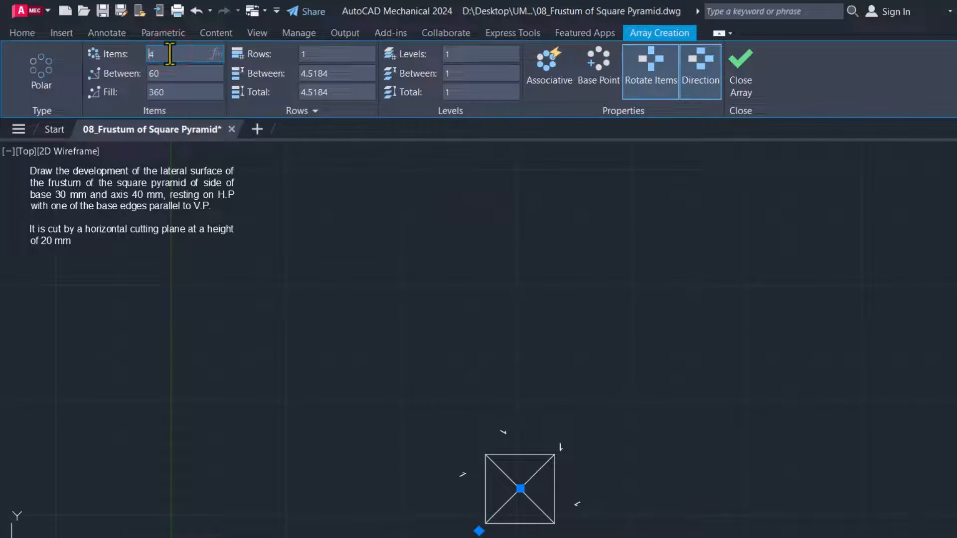
pyautogui.click(657, 75)
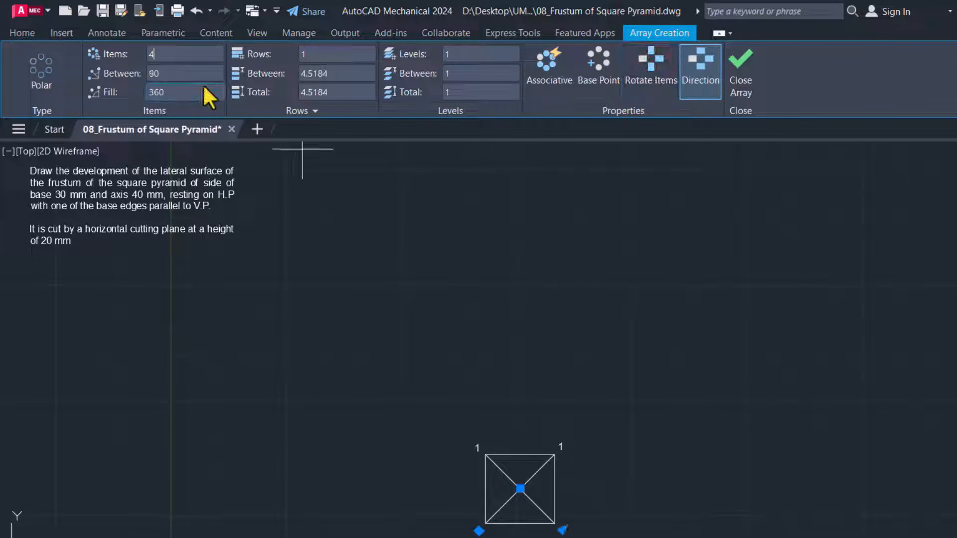
pyautogui.click(745, 68)
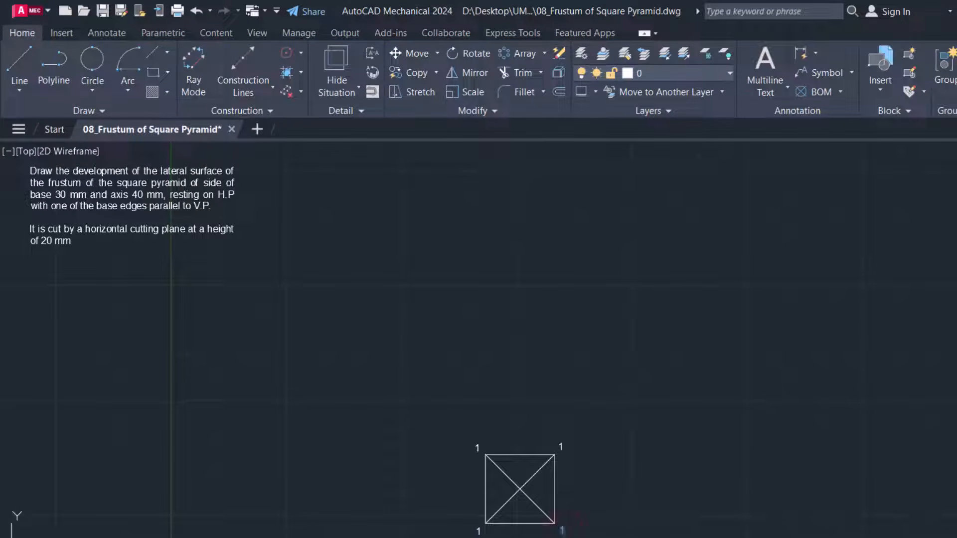
# Change the arrayed corner labels to 2, 3 and 4, counterclockwise from the square's lower-right corner
pyautogui.write('2')
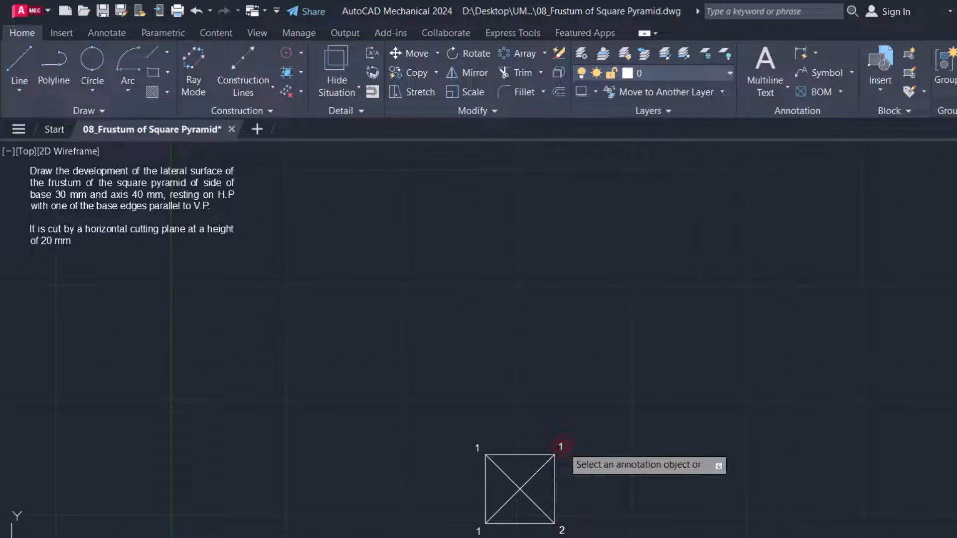
pyautogui.click(561, 446)
pyautogui.write('3')
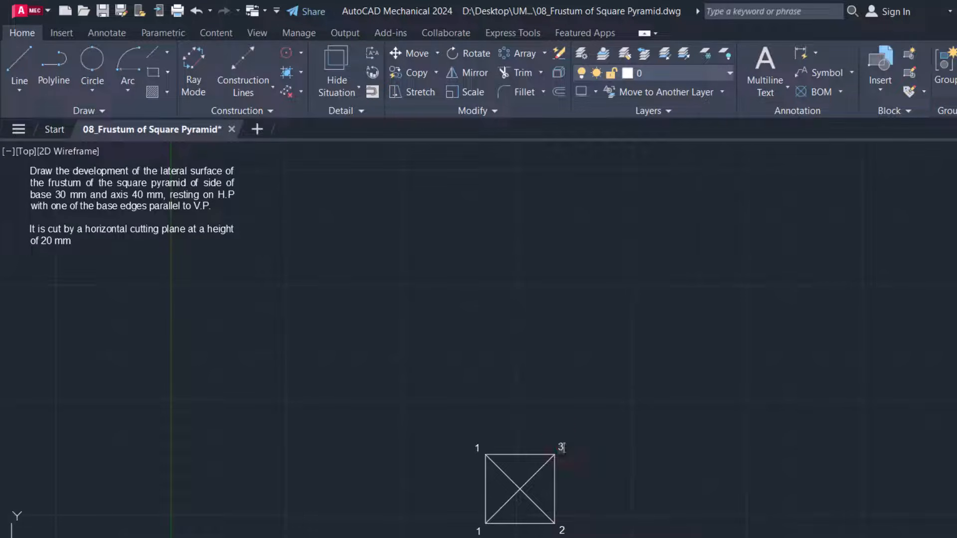
pyautogui.click(476, 446)
pyautogui.write('4')
pyautogui.click(457, 437)
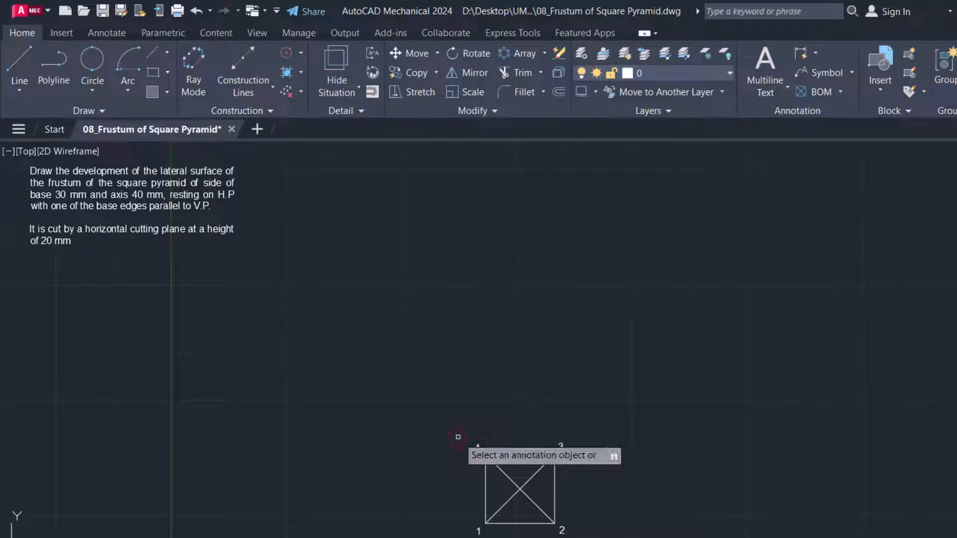
pyautogui.press('Escape')
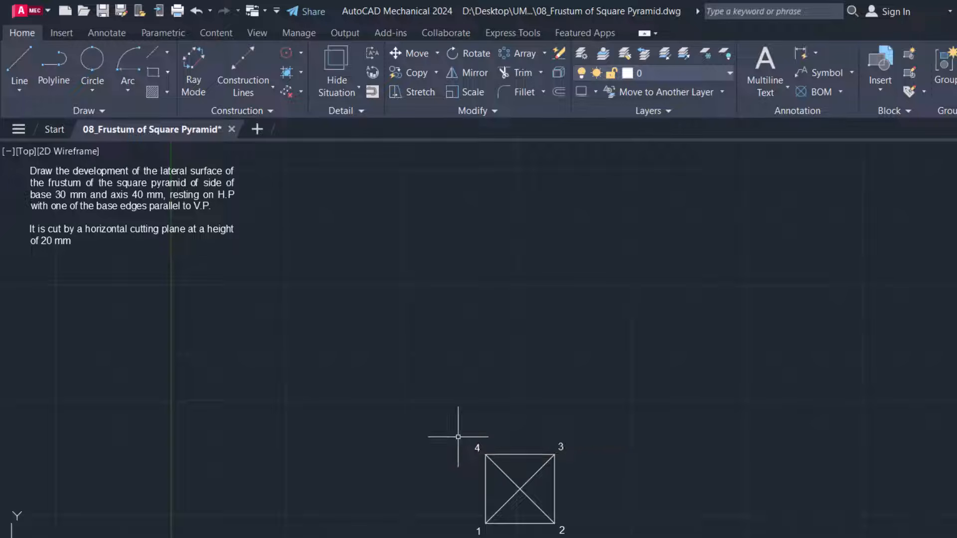
# Copy the upper-left corner label to just beside the diagonals' intersection, with object snap turned off
pyautogui.click(476, 448)
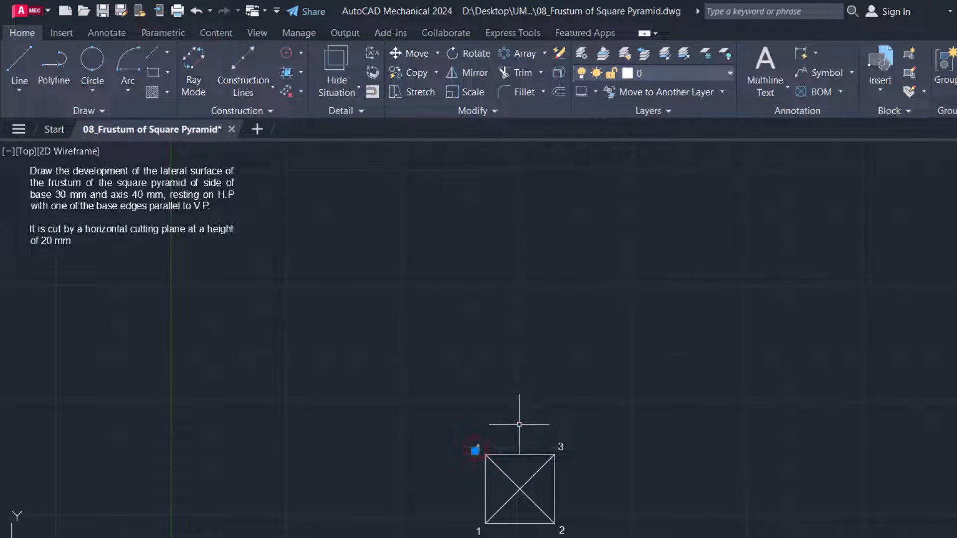
pyautogui.write('co')
pyautogui.press('Return')
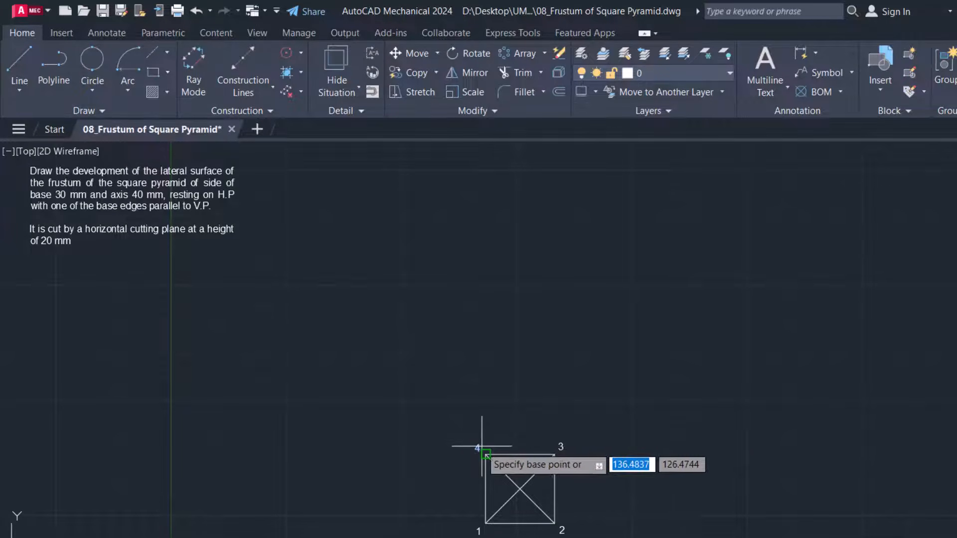
pyautogui.click(479, 446)
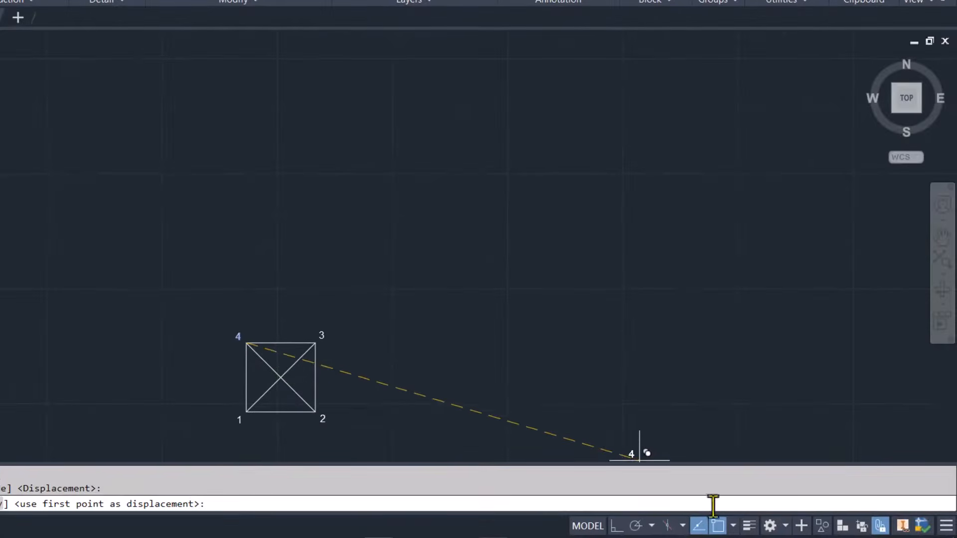
pyautogui.press('F3')
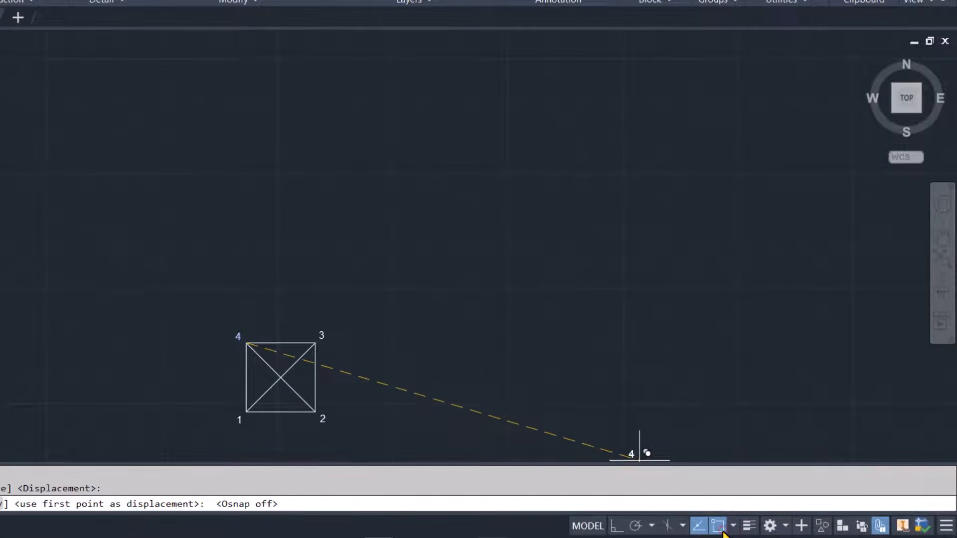
pyautogui.click(299, 384)
pyautogui.press('Escape')
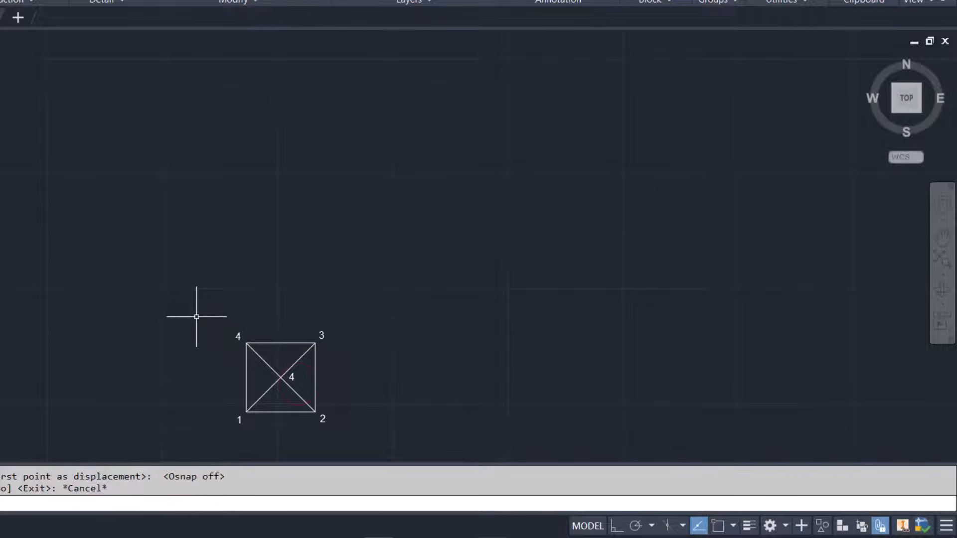
# Change the copied label beside the diagonals' intersection to 0
pyautogui.click(292, 378)
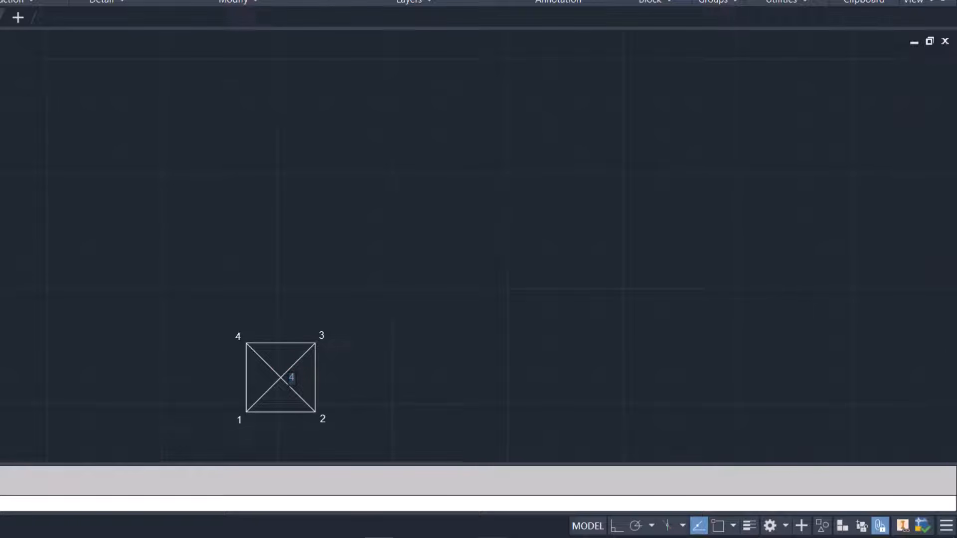
pyautogui.write('0')
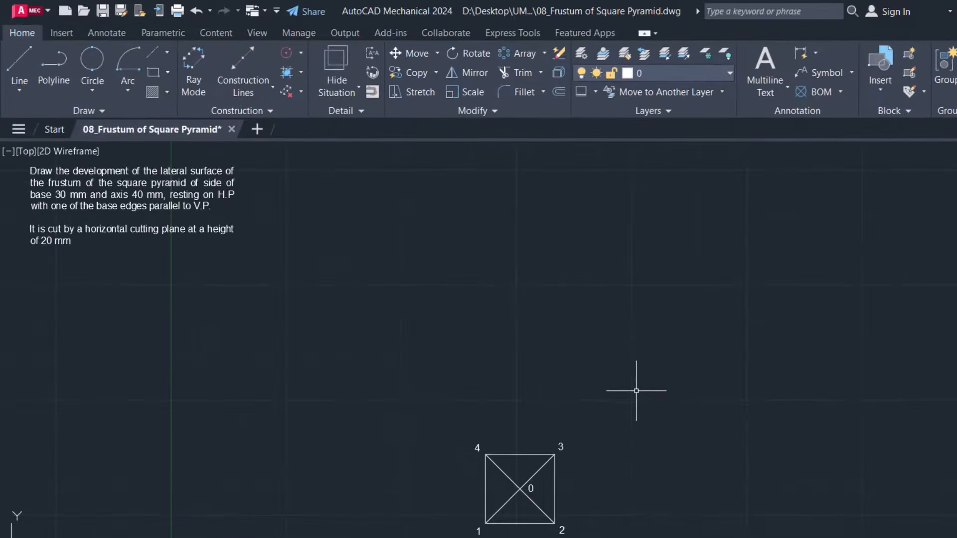
# Draw the front view's horizontal base line about 24 mm above the square, aligned with corners 4 and 3, with object snap and ortho on
pyautogui.click(23, 62)
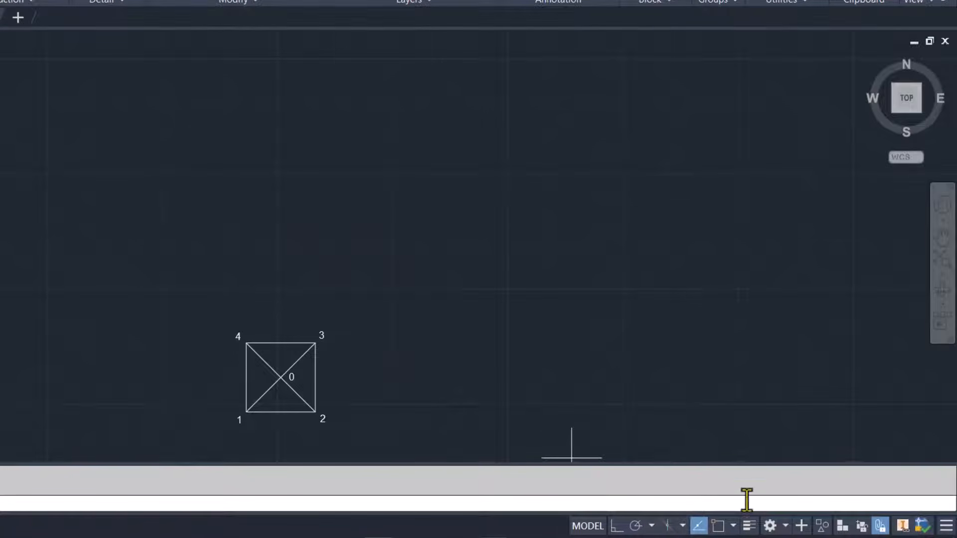
pyautogui.click(717, 526)
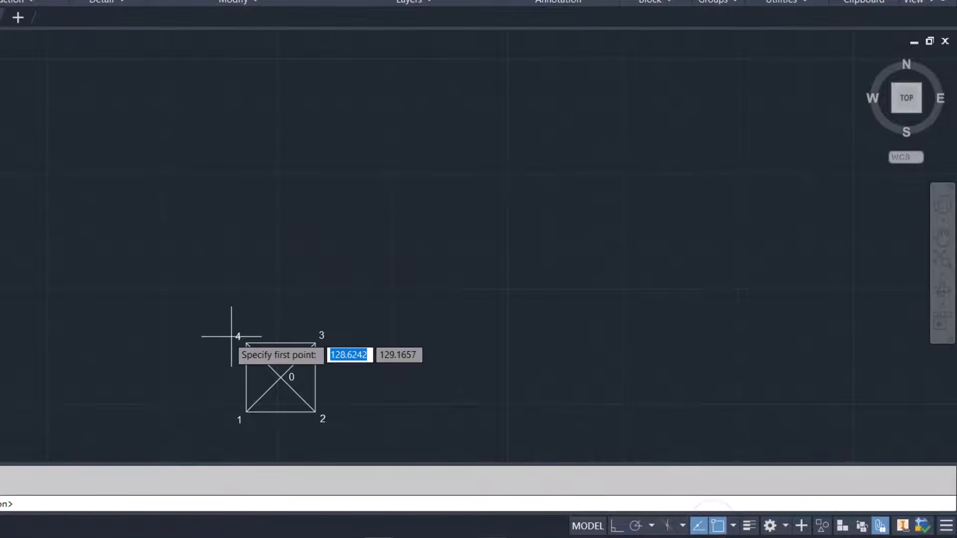
pyautogui.click(246, 288)
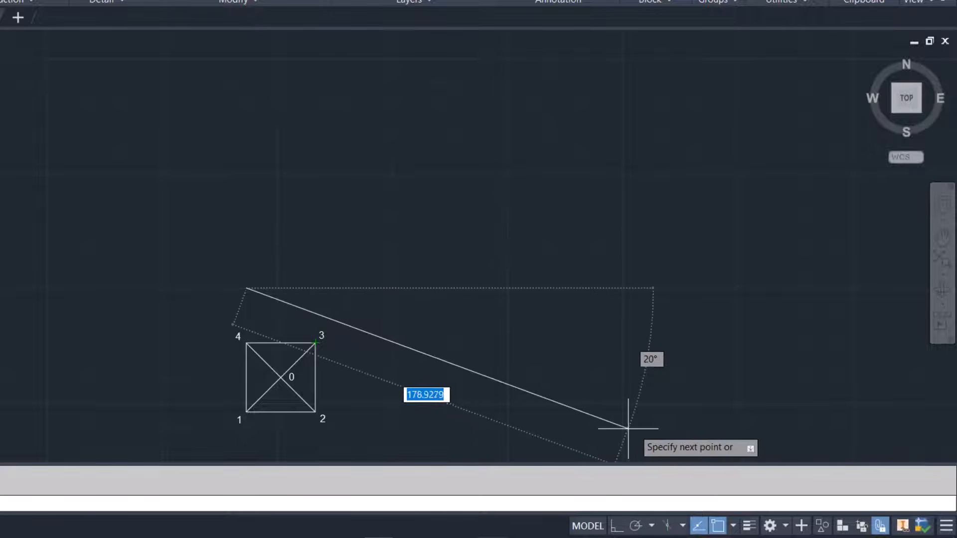
pyautogui.click(617, 525)
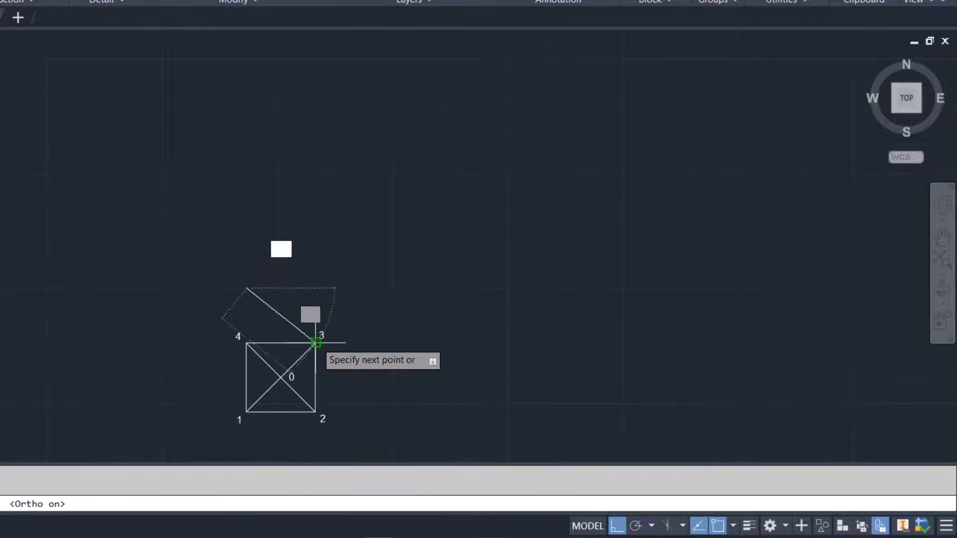
pyautogui.click(315, 287)
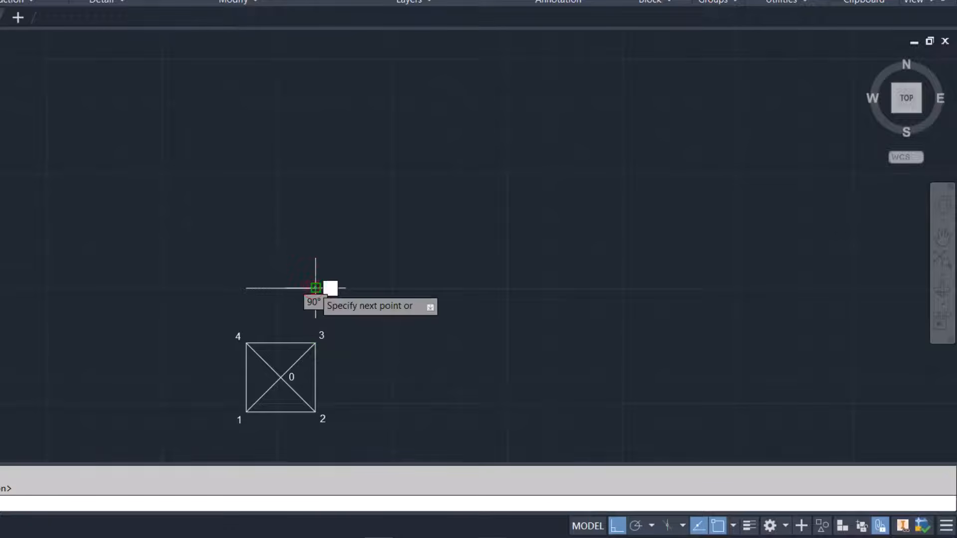
pyautogui.press('Return')
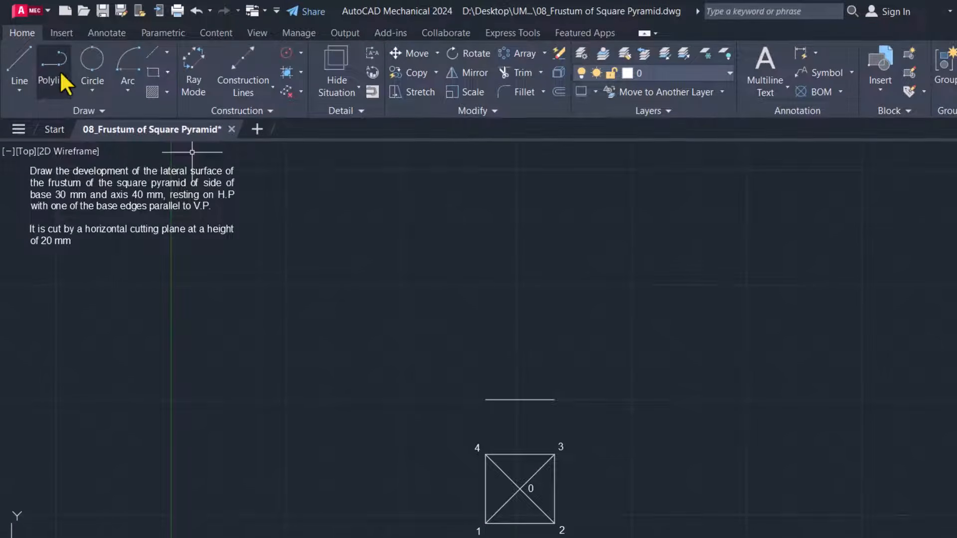
# Draw the front view's two slant edges, joining an apex 40 mm above the base line's midpoint to both base endpoints
pyautogui.click(16, 60)
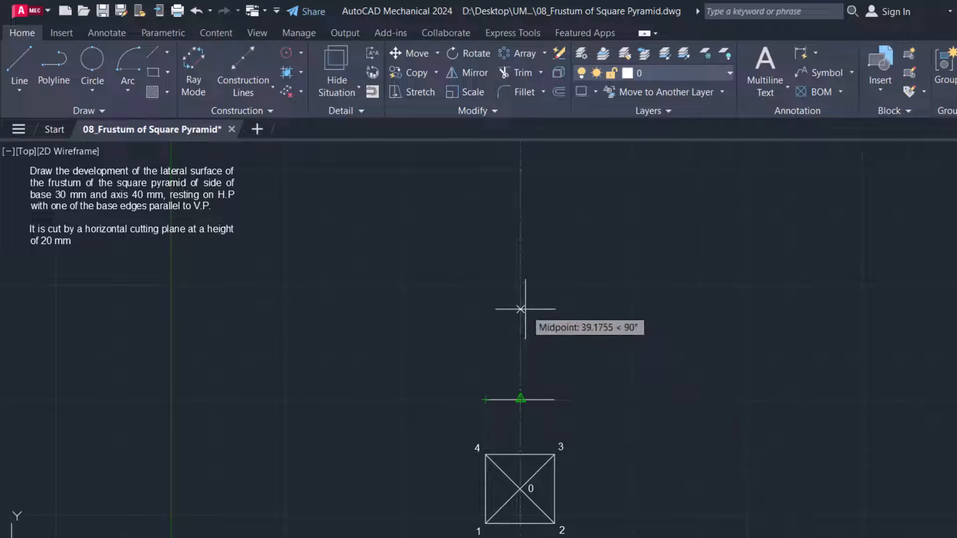
pyautogui.write('40')
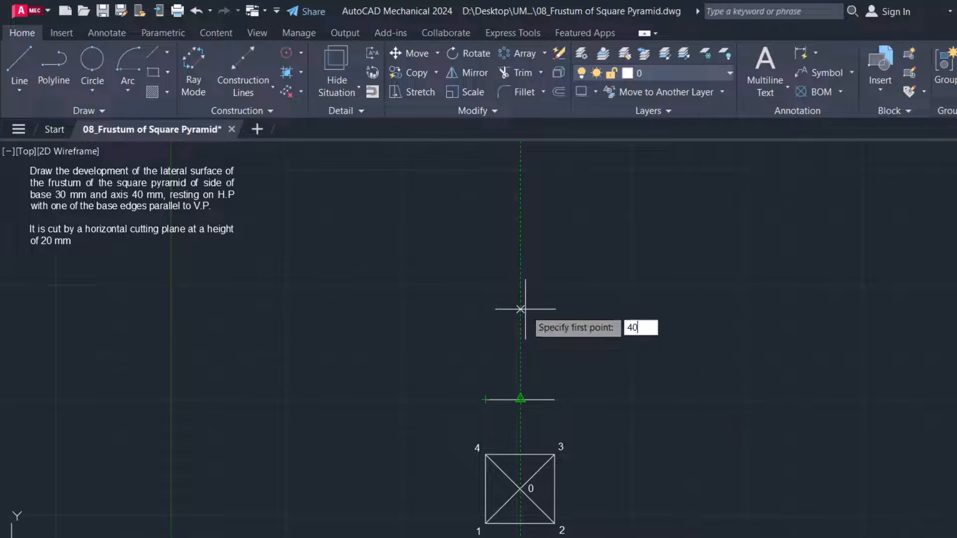
pyautogui.press('Return')
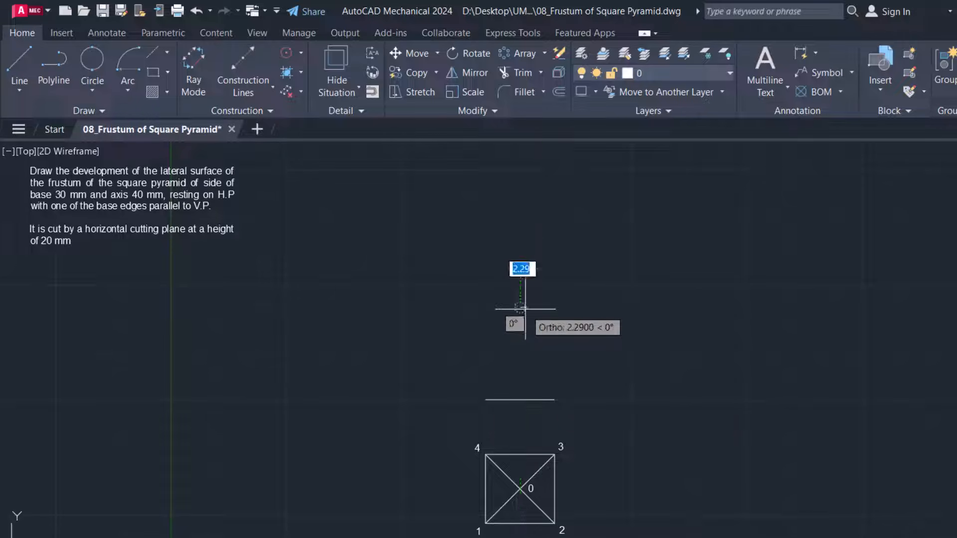
pyautogui.click(486, 399)
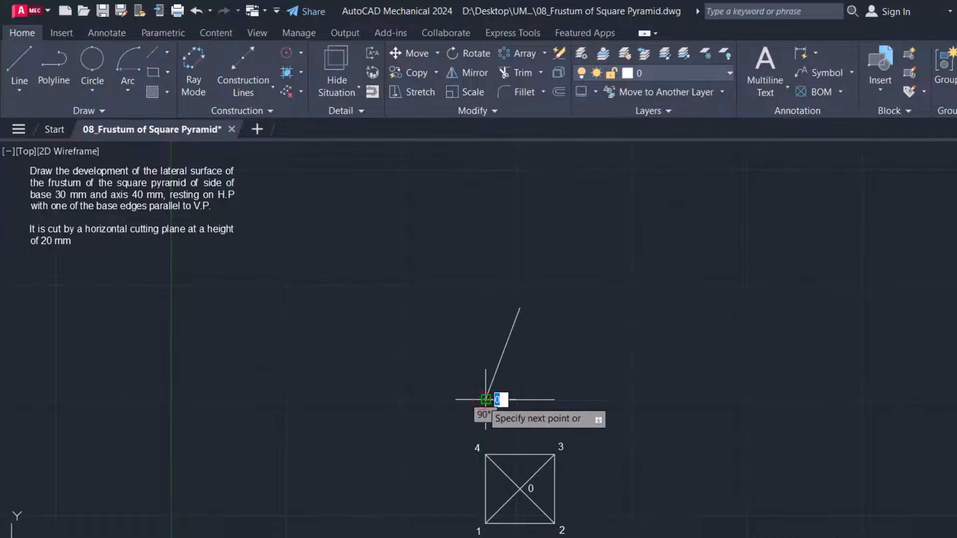
pyautogui.press('Return')
pyautogui.press('Return')
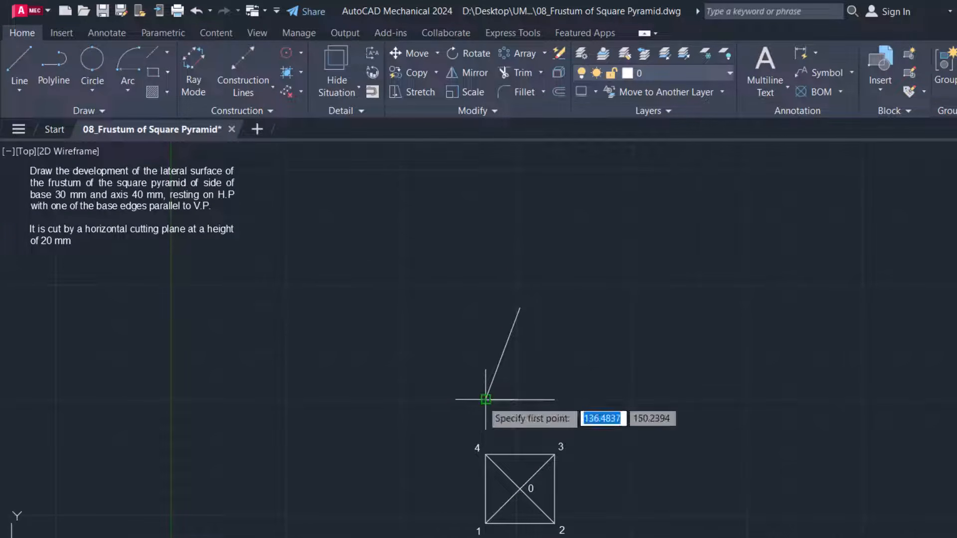
pyautogui.click(520, 308)
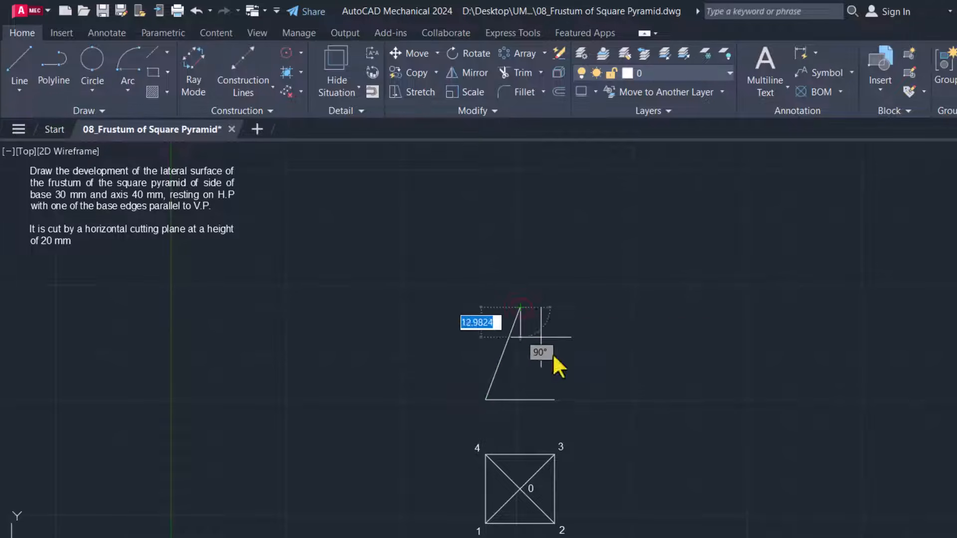
pyautogui.click(554, 399)
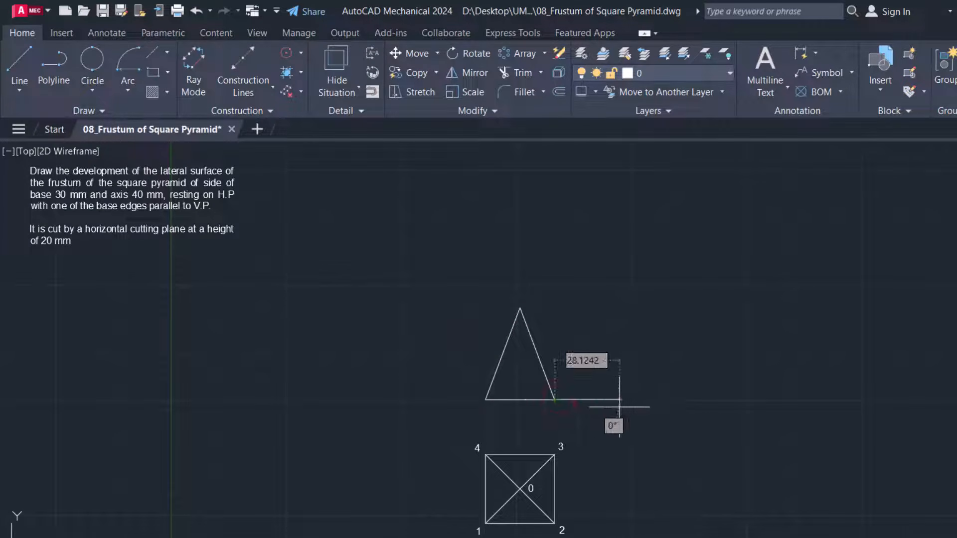
pyautogui.press('Escape')
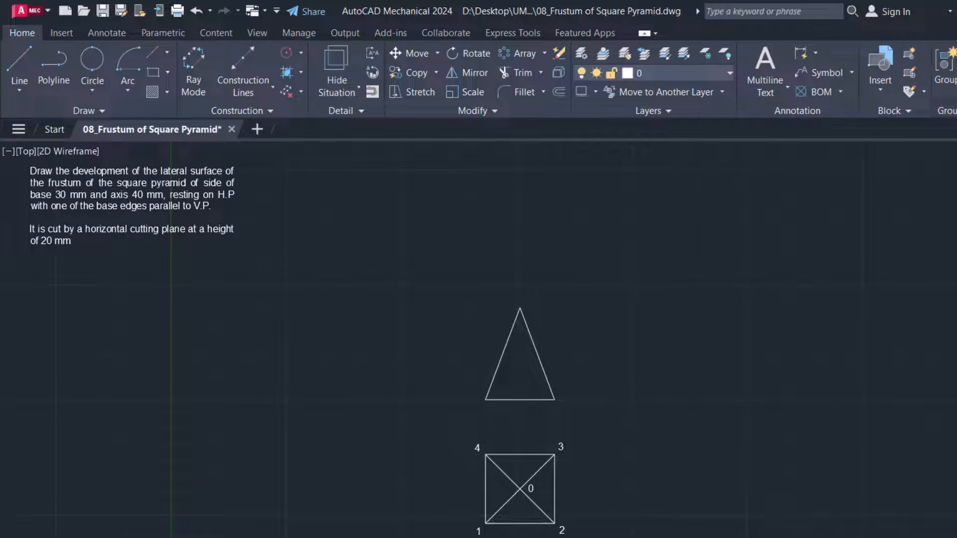
# On layer AM_CL, draw a 30 mm horizontal cutting line to the right from a point 20 mm above the triangle base's midpoint
pyautogui.scroll(2, 519, 535)
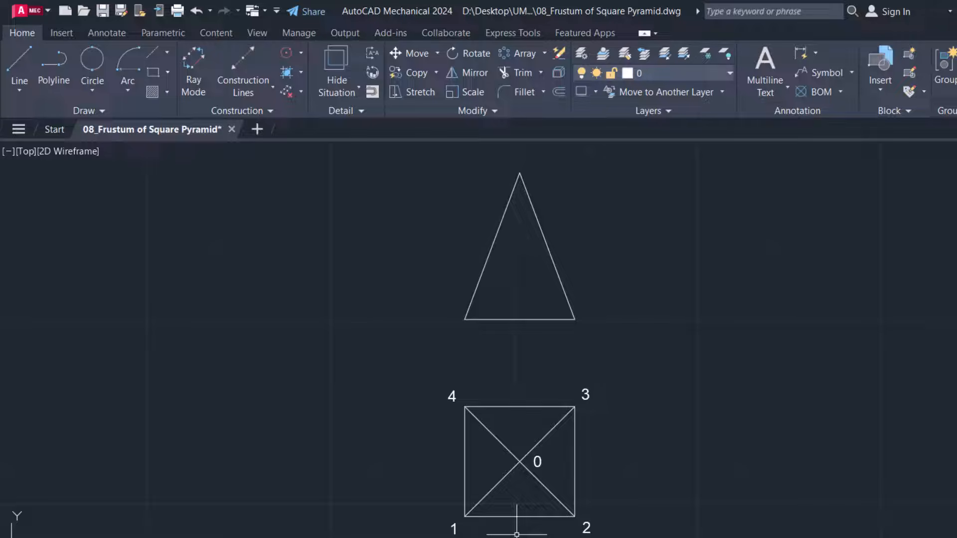
pyautogui.click(712, 74)
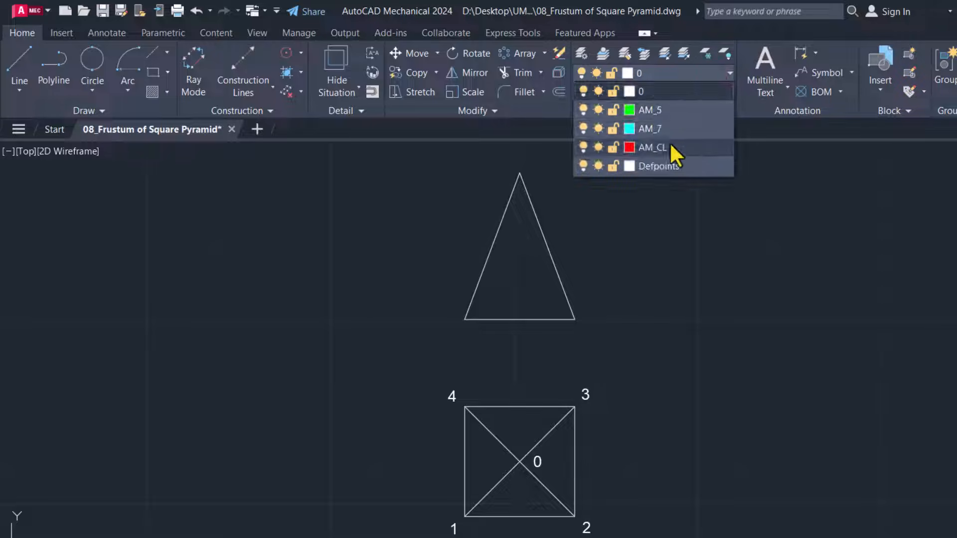
pyautogui.click(669, 143)
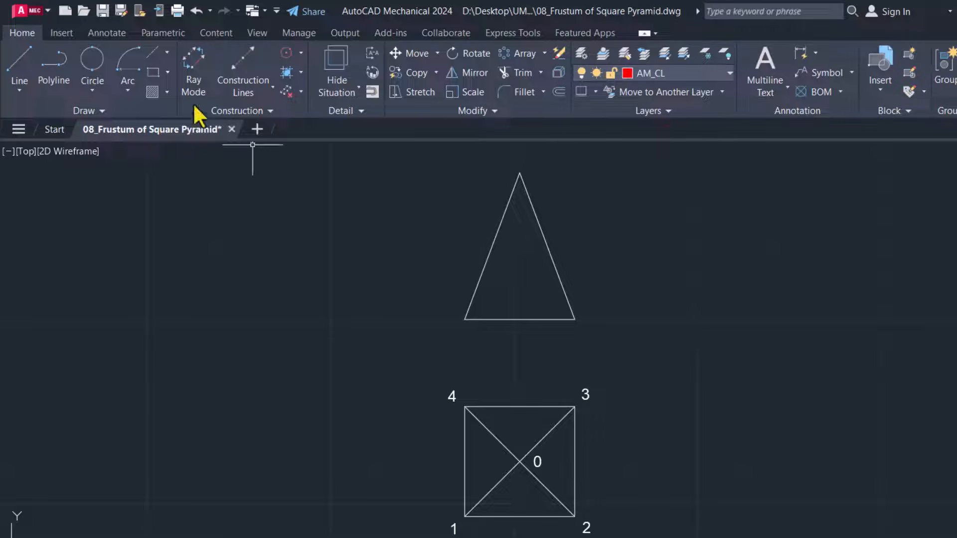
pyautogui.click(20, 75)
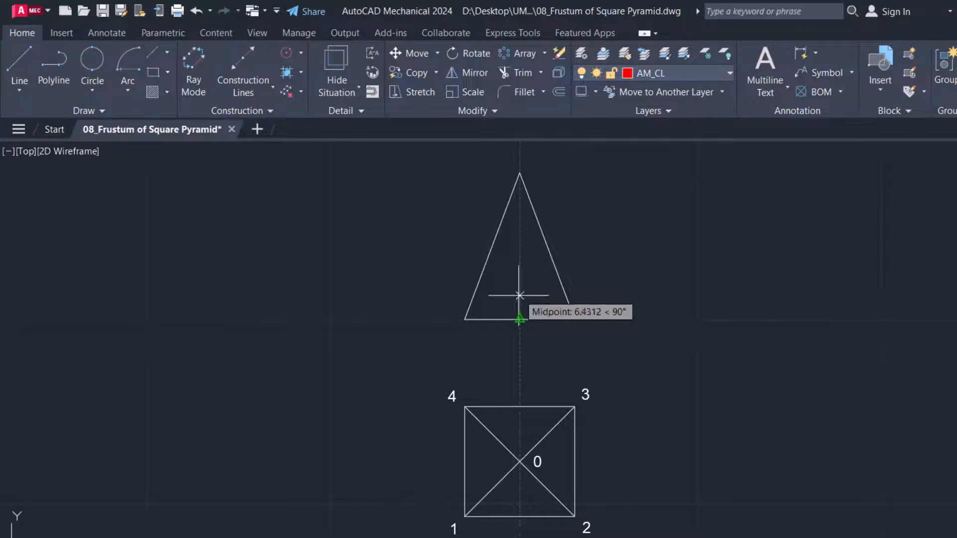
pyautogui.write('20')
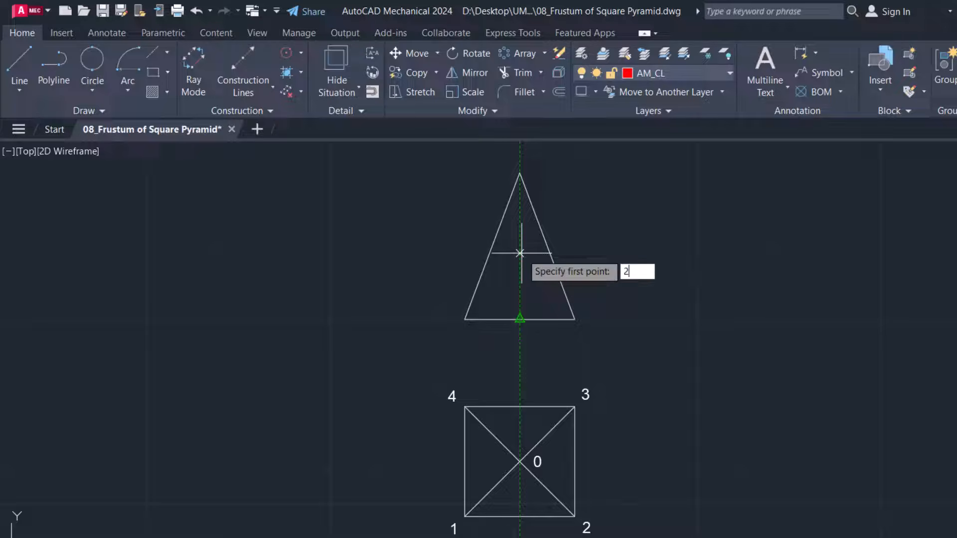
pyautogui.press('Return')
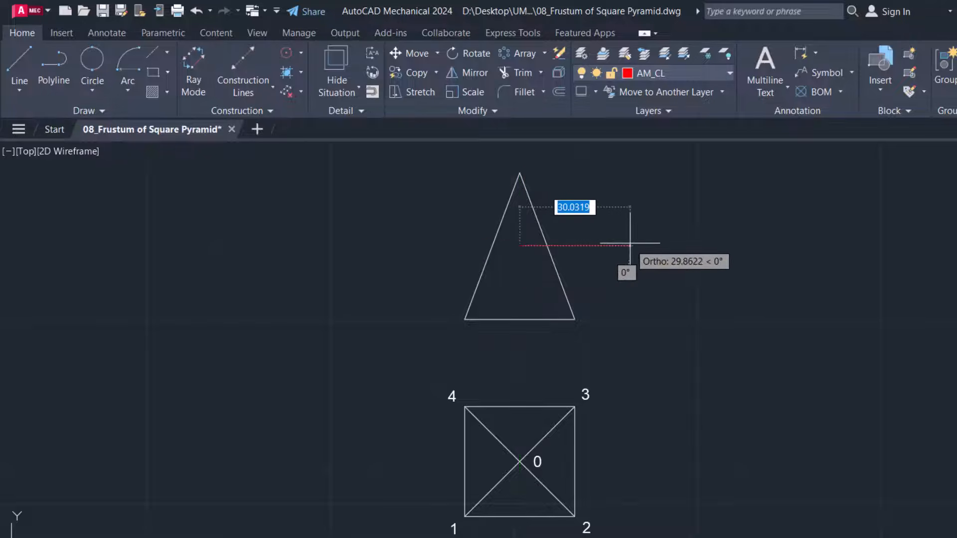
pyautogui.write('30')
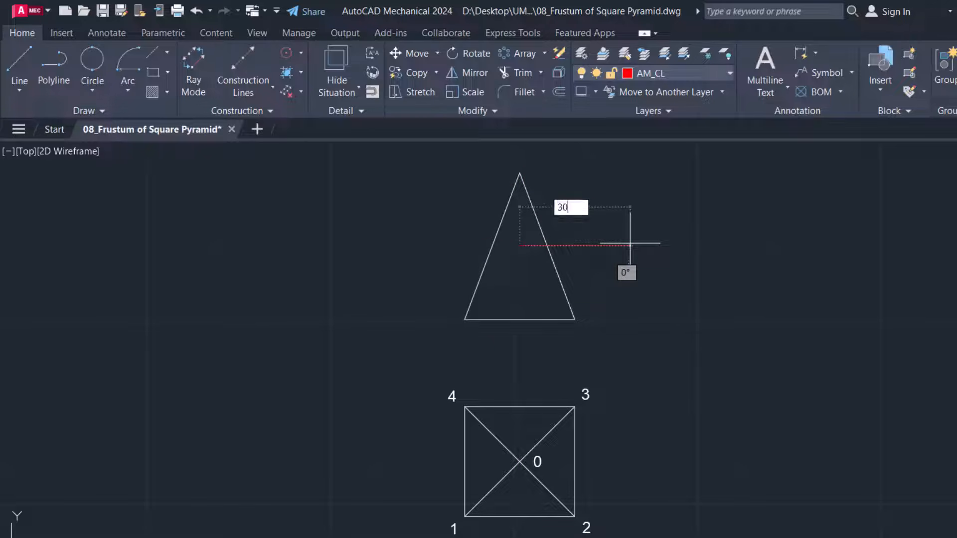
pyautogui.press('Return')
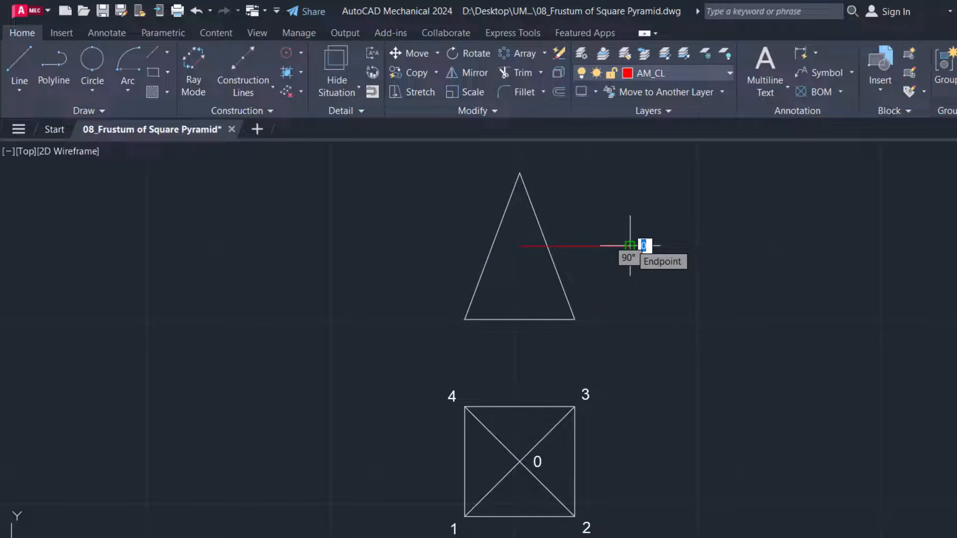
pyautogui.press('Escape')
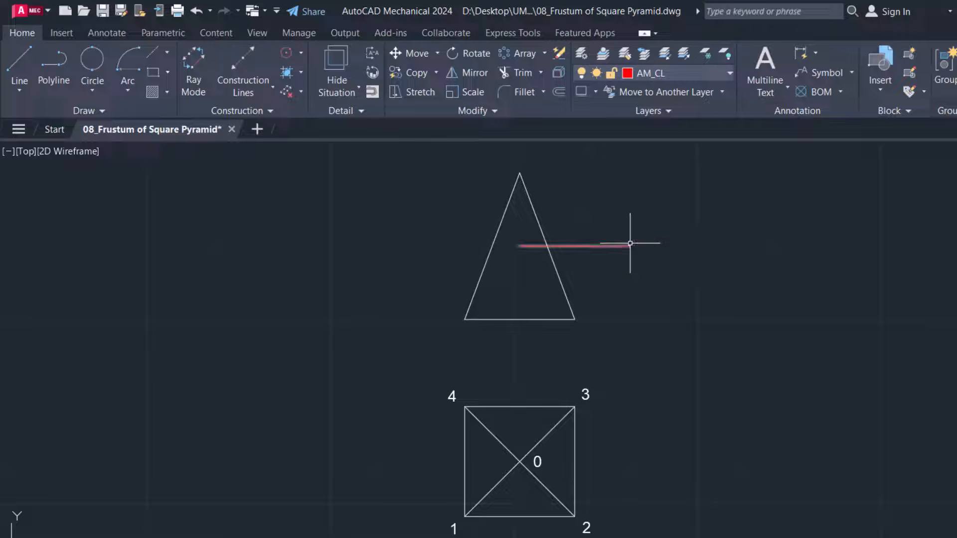
# Move the cutting line by its midpoint onto its original start point so it is centred on the triangle's axis
pyautogui.click(587, 246)
pyautogui.click(574, 246)
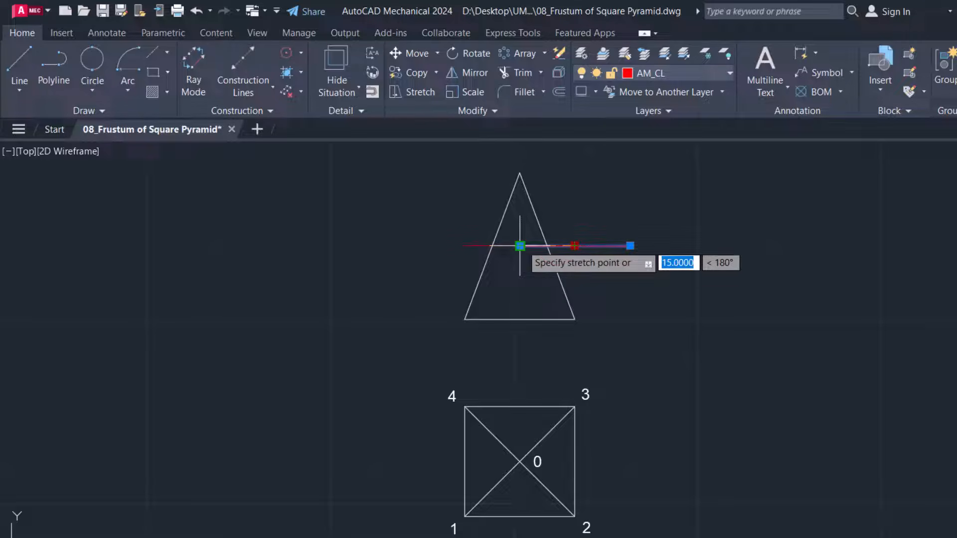
pyautogui.press('Escape')
pyautogui.press('Escape')
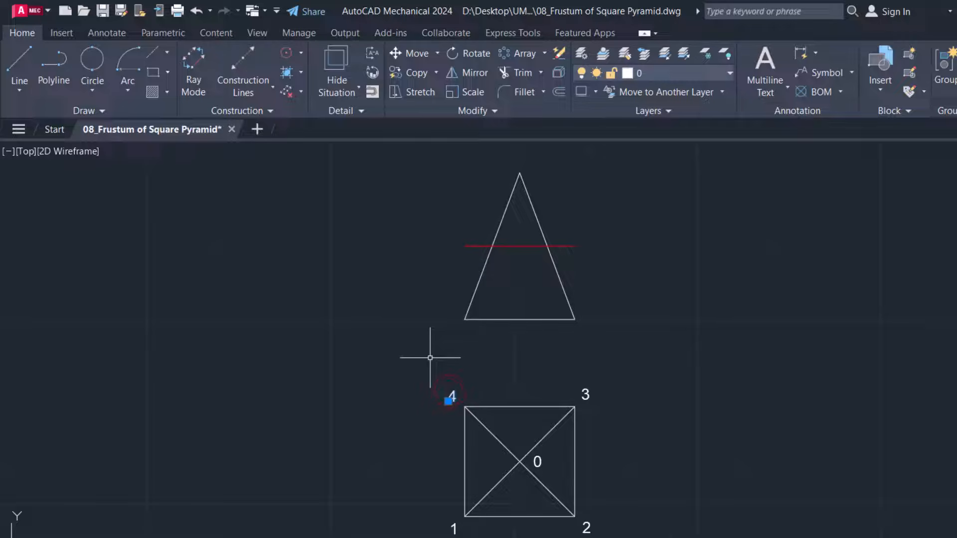
# Copy the square's label 4 to just outside both ends of the cutting line, turning ortho off for the right-hand copy
pyautogui.write('co')
pyautogui.press('Return')
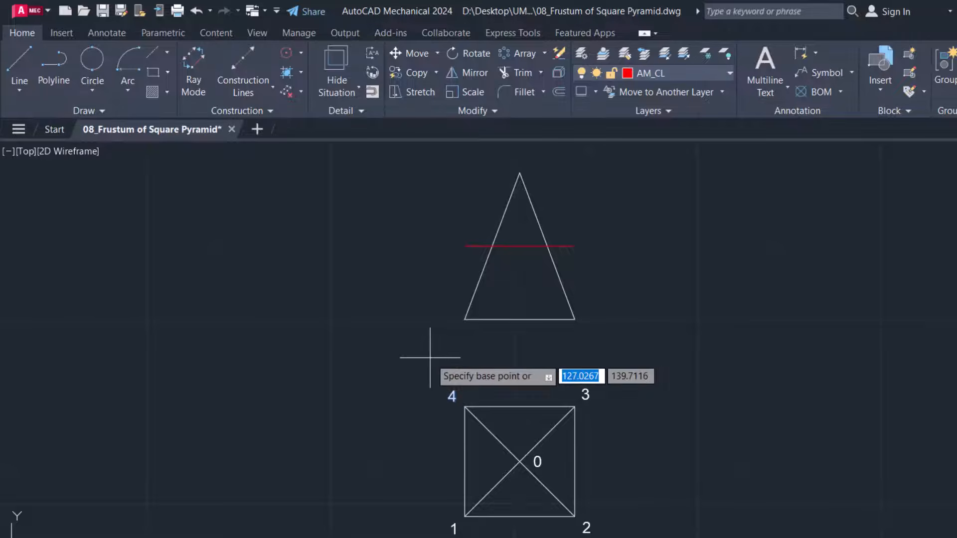
pyautogui.click(451, 396)
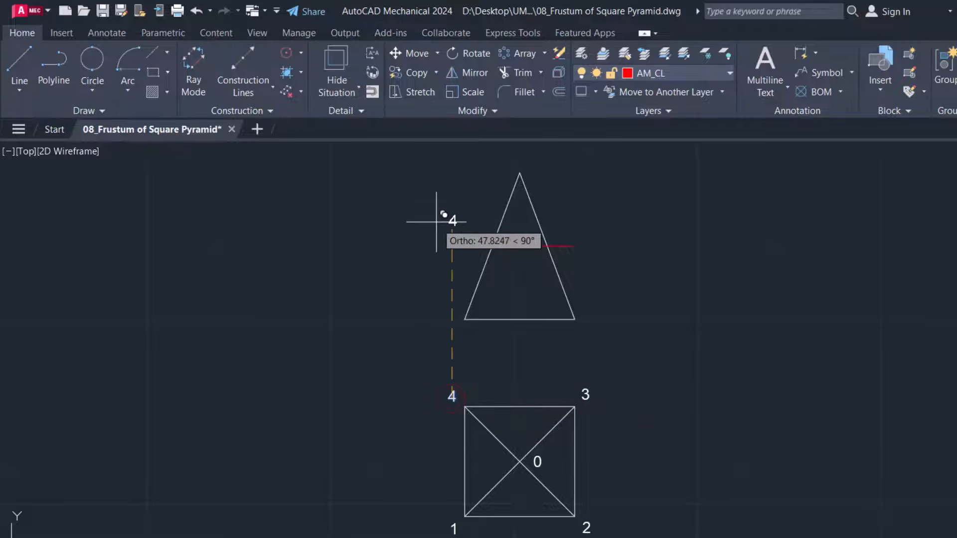
pyautogui.click(447, 245)
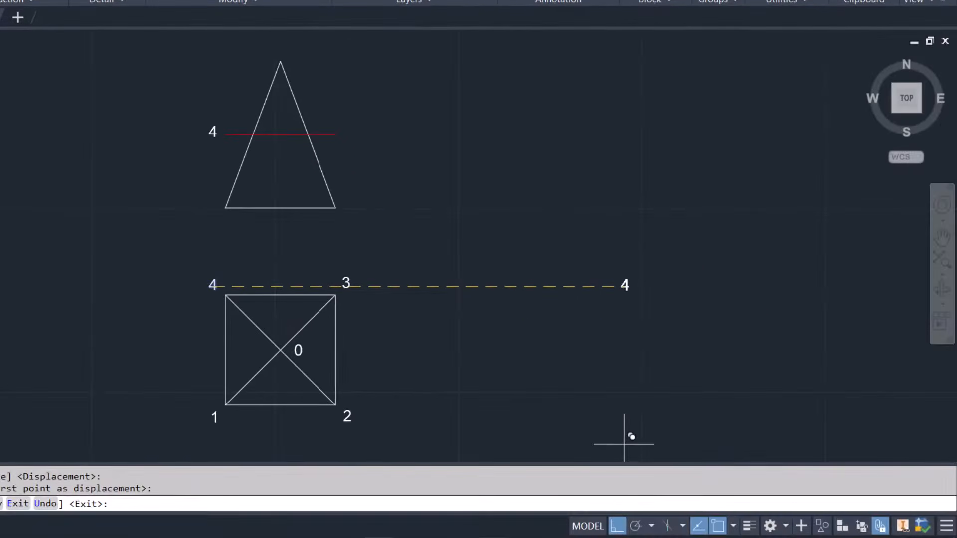
pyautogui.click(616, 525)
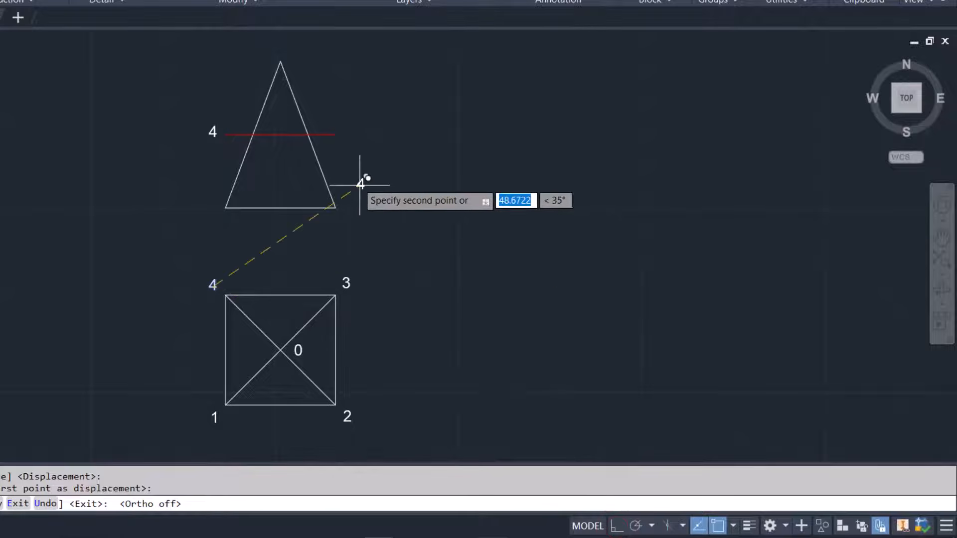
pyautogui.click(348, 134)
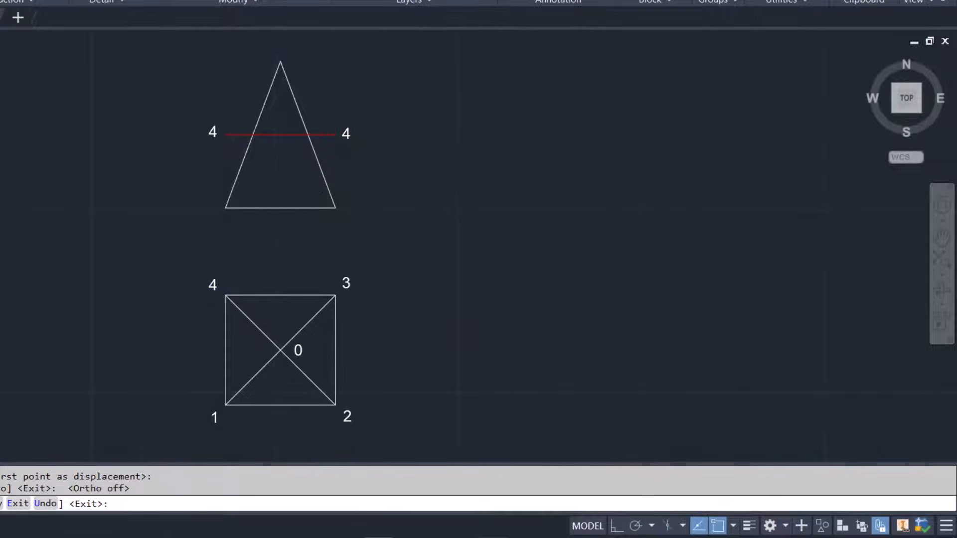
pyautogui.press('Escape')
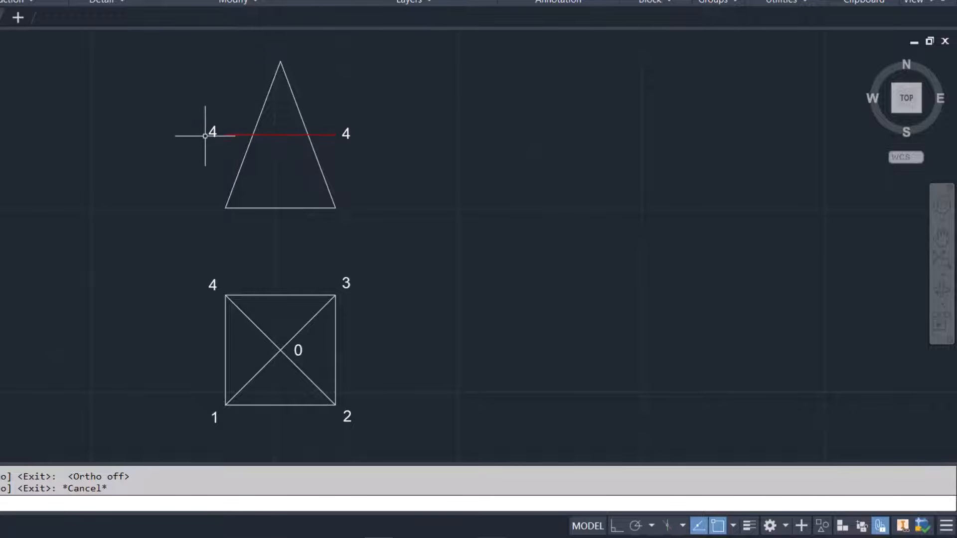
# Change the two labels 4 at the ends of the front view's cutting line to X
pyautogui.doubleClick(210, 132)
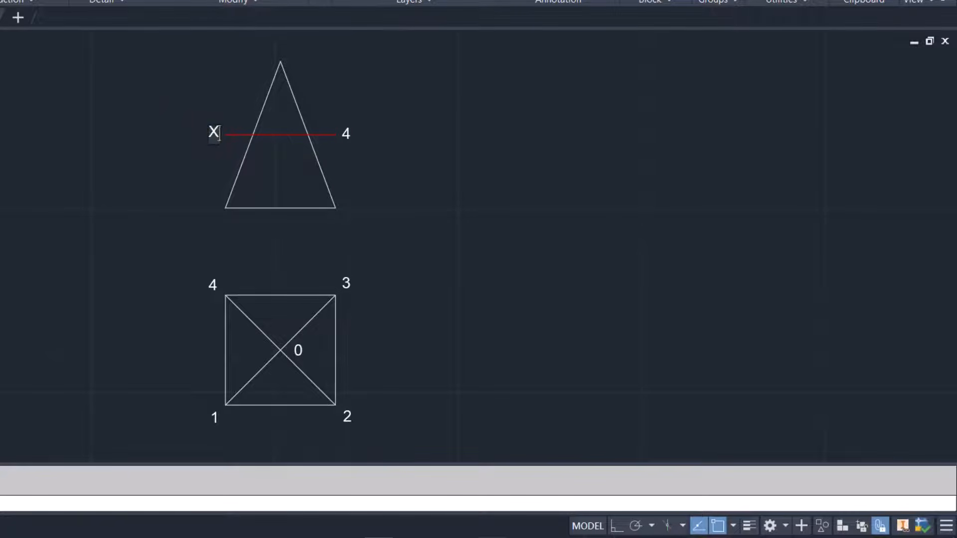
pyautogui.click(352, 148)
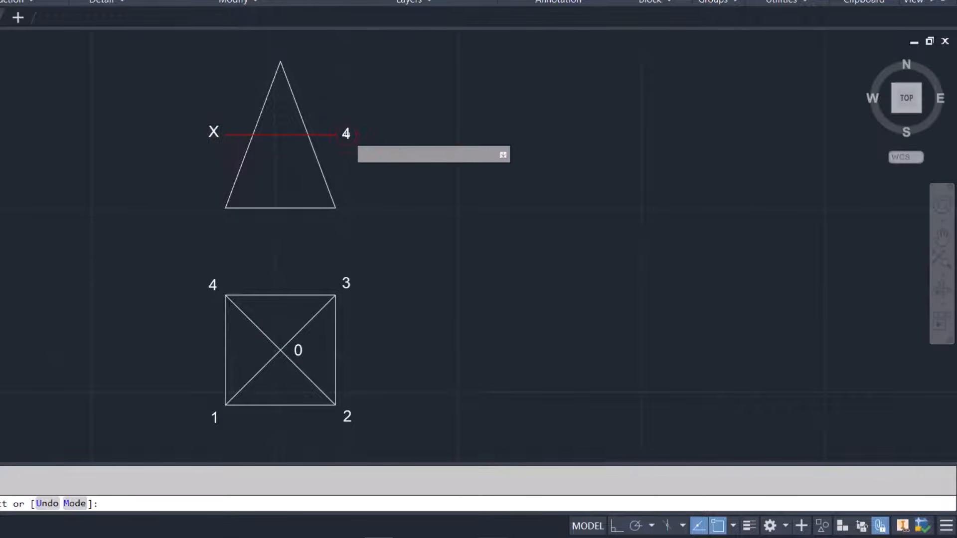
pyautogui.click(346, 133)
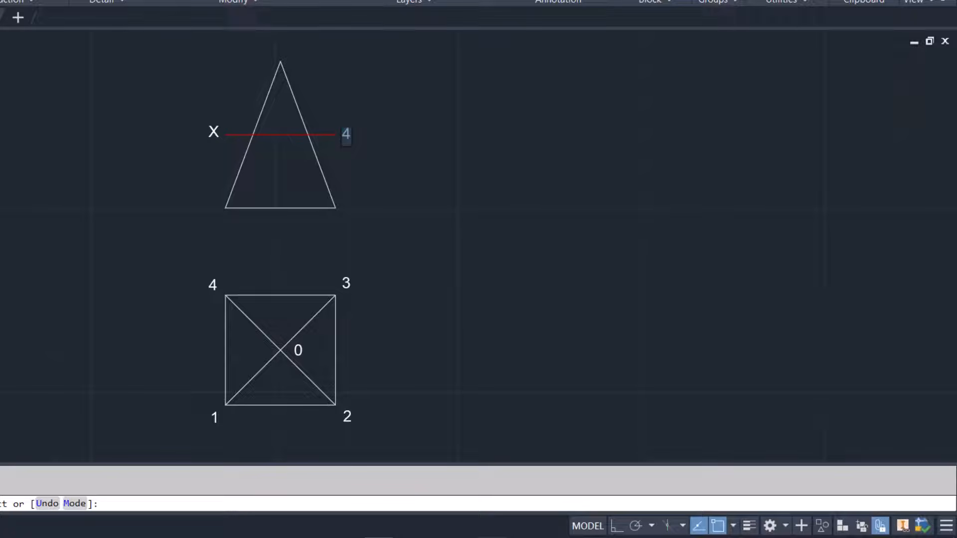
pyautogui.click(174, 166)
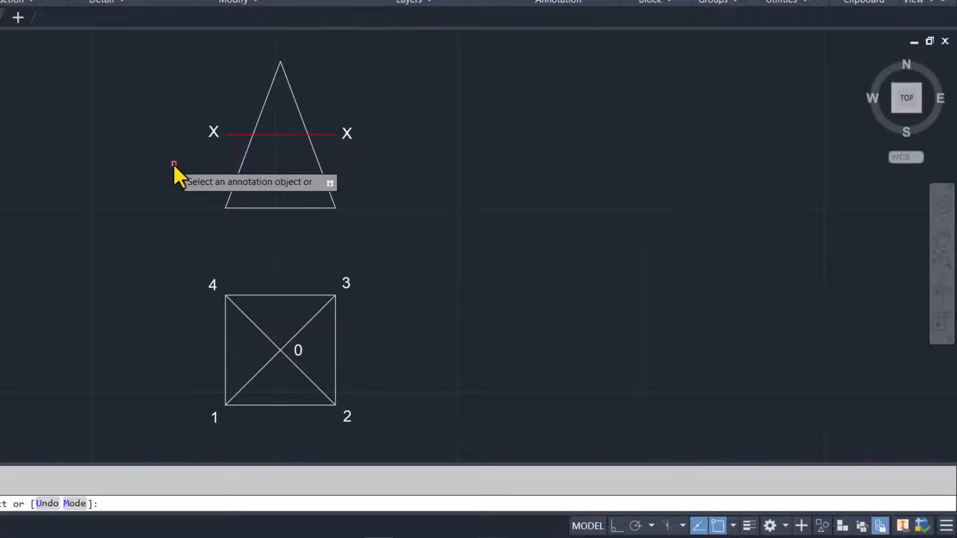
pyautogui.press('Escape')
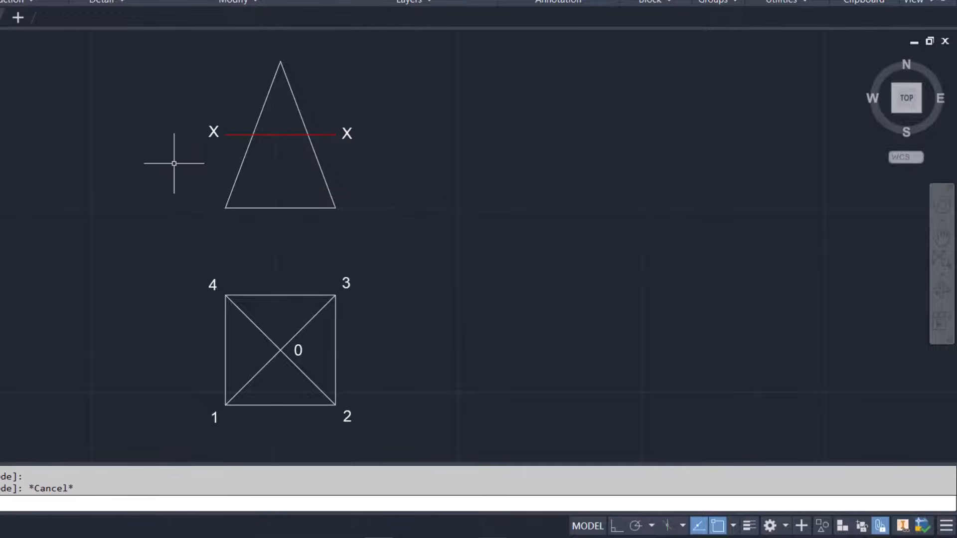
# On layer AM_5 with ortho on, draw a 15 mm square inside the top view, its corners on the diagonals, starting on the diagonal to corner 4
pyautogui.click(713, 70)
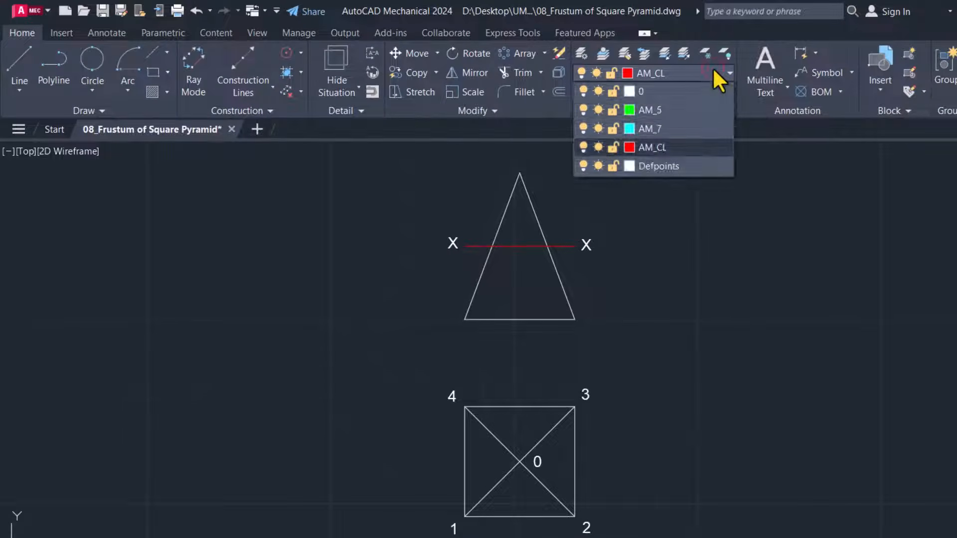
pyautogui.click(666, 109)
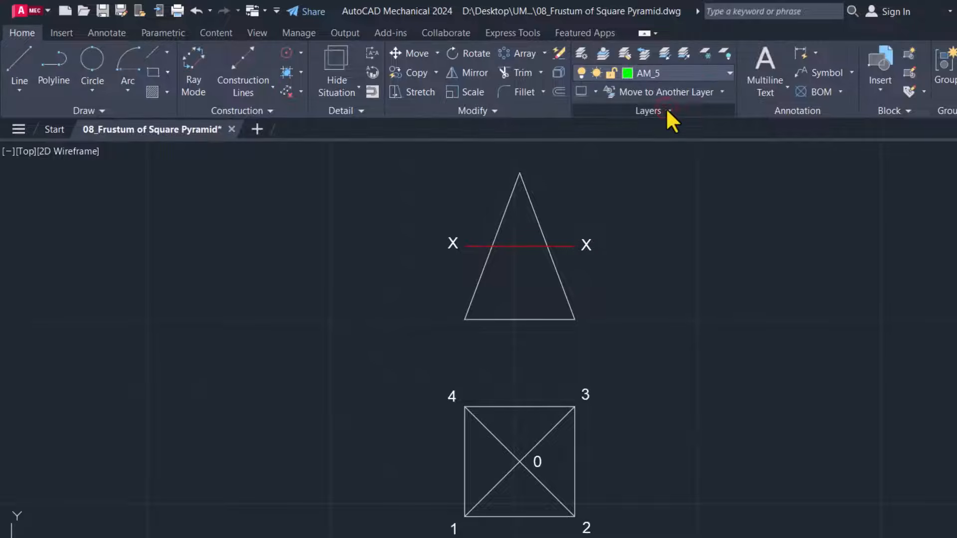
pyautogui.click(20, 55)
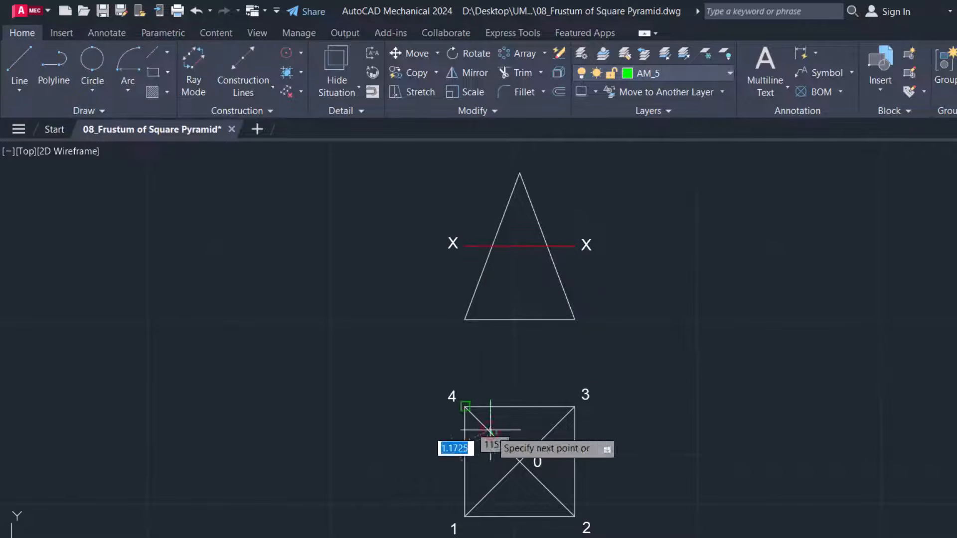
pyautogui.click(492, 433)
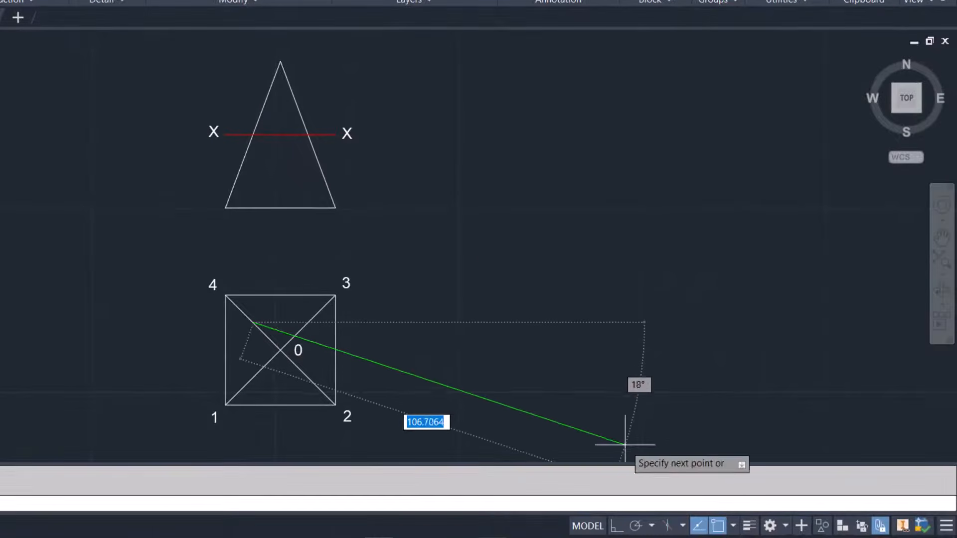
pyautogui.click(616, 526)
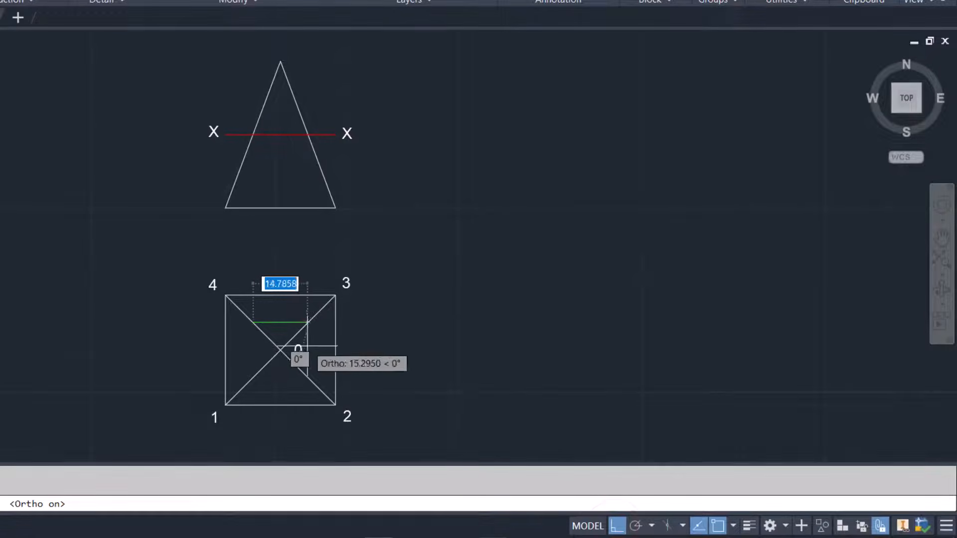
pyautogui.click(309, 322)
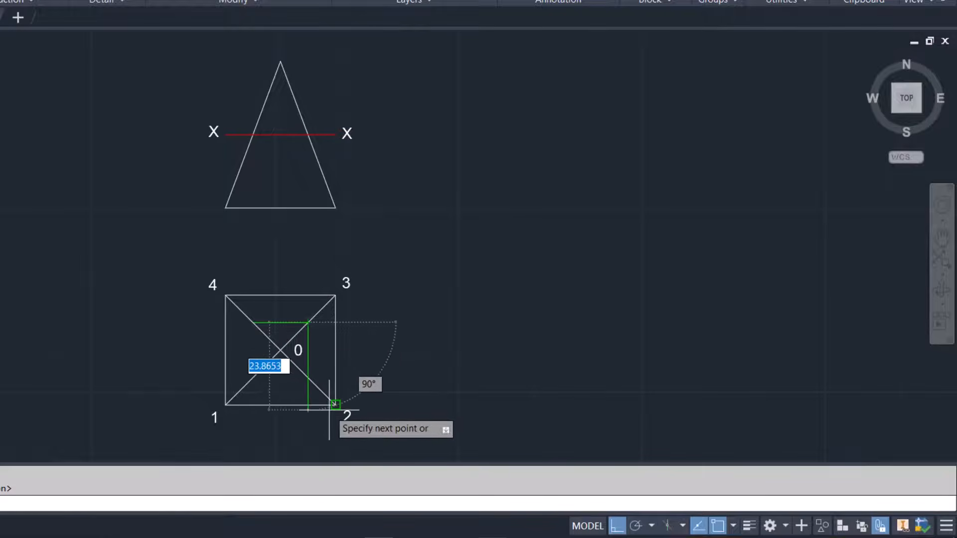
pyautogui.click(308, 377)
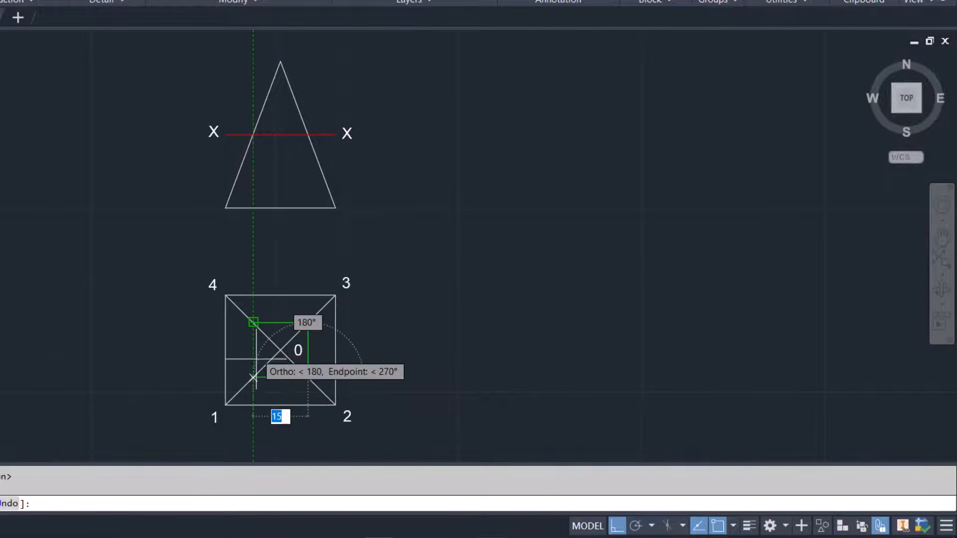
pyautogui.click(253, 377)
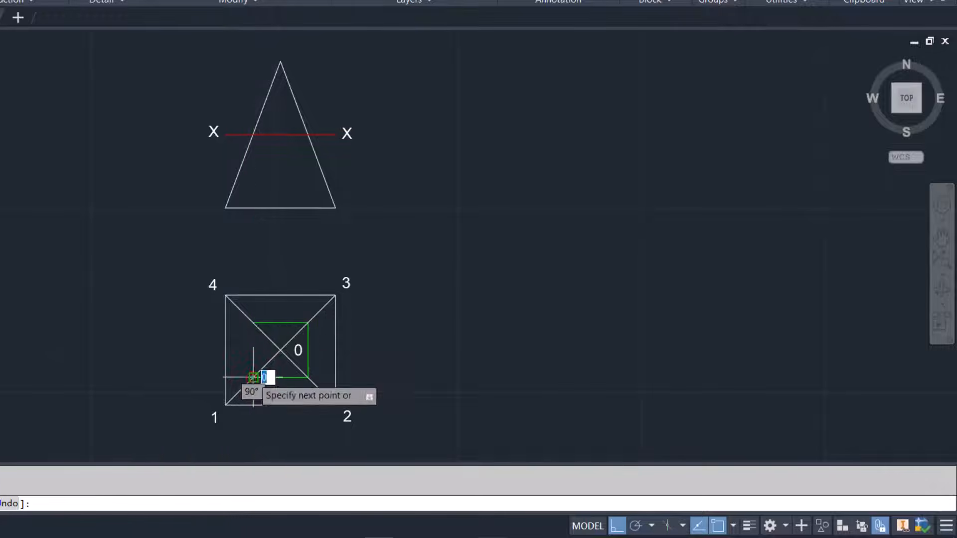
pyautogui.click(253, 323)
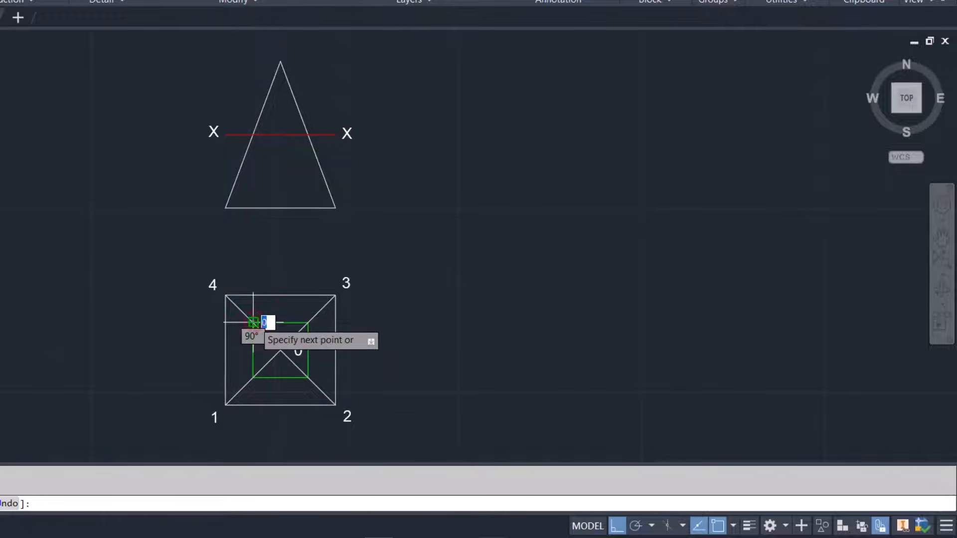
pyautogui.press('Escape')
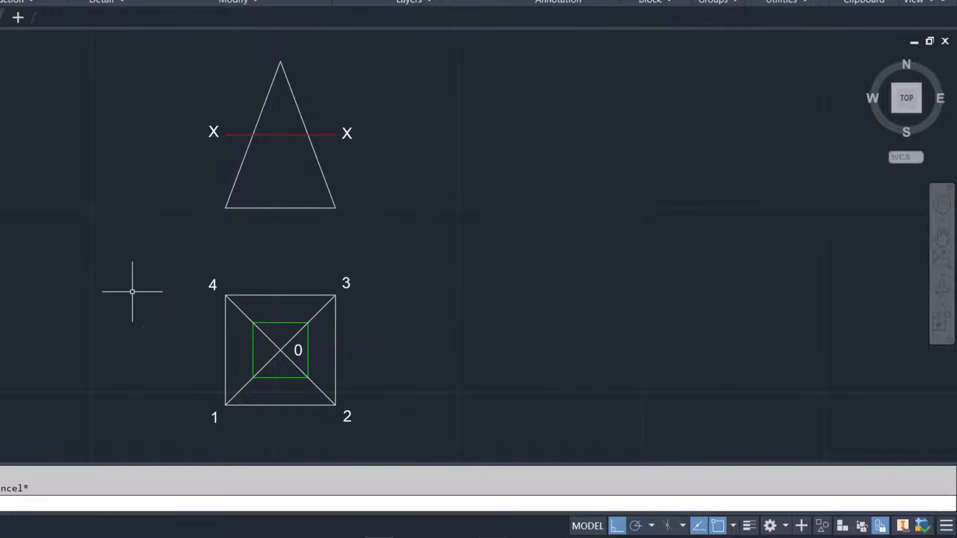
# Select the inner square's four lines in the top view and move them to layer 0
pyautogui.click(282, 323)
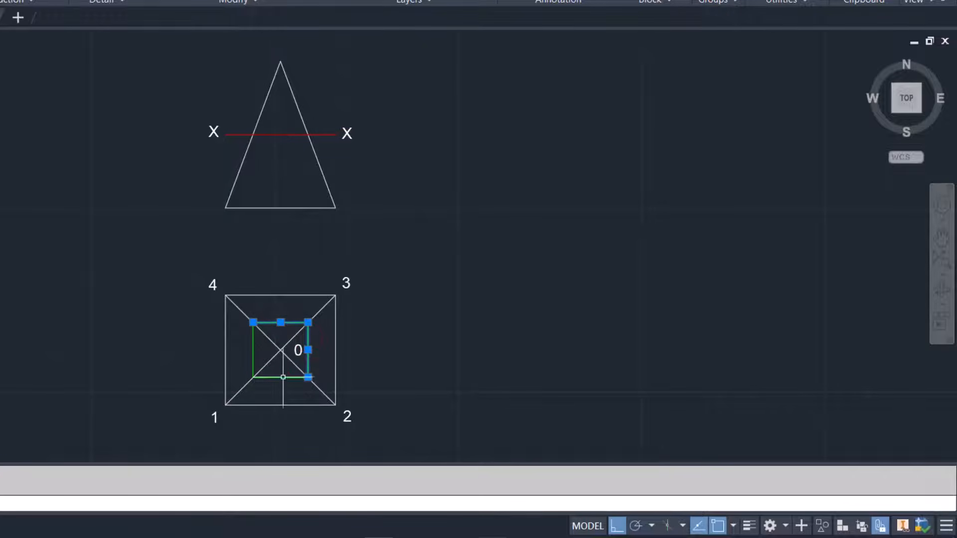
pyautogui.click(282, 378)
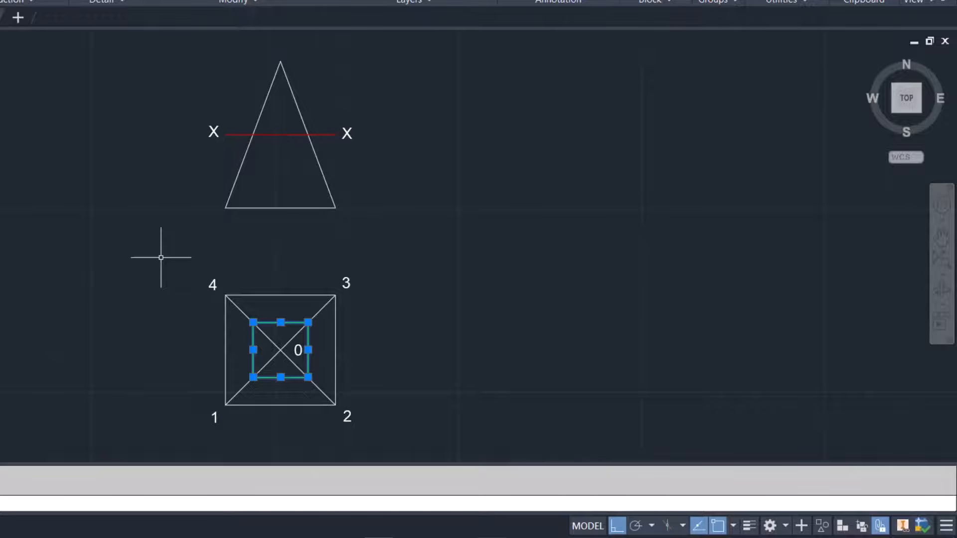
pyautogui.click(642, 48)
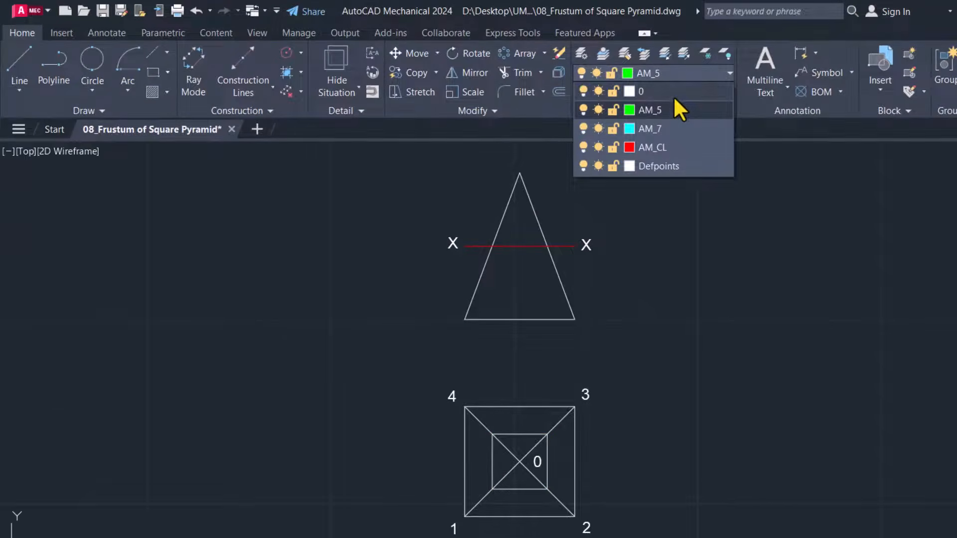
pyautogui.click(671, 89)
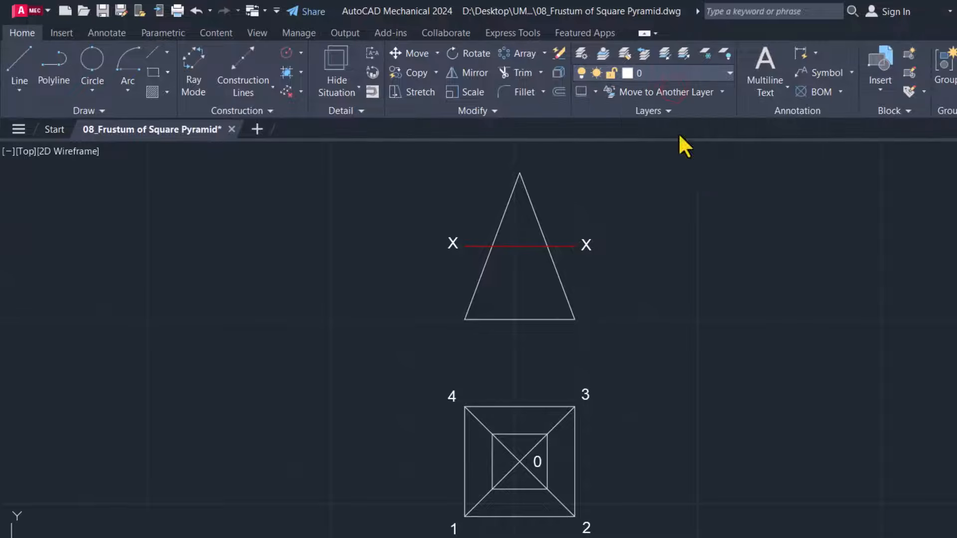
pyautogui.press('Escape')
# Copy the top view's label 1 beside both ends of the triangle's base with object snap off, turning ortho off for the right-hand copy
pyautogui.write('CO')
pyautogui.press('Return')
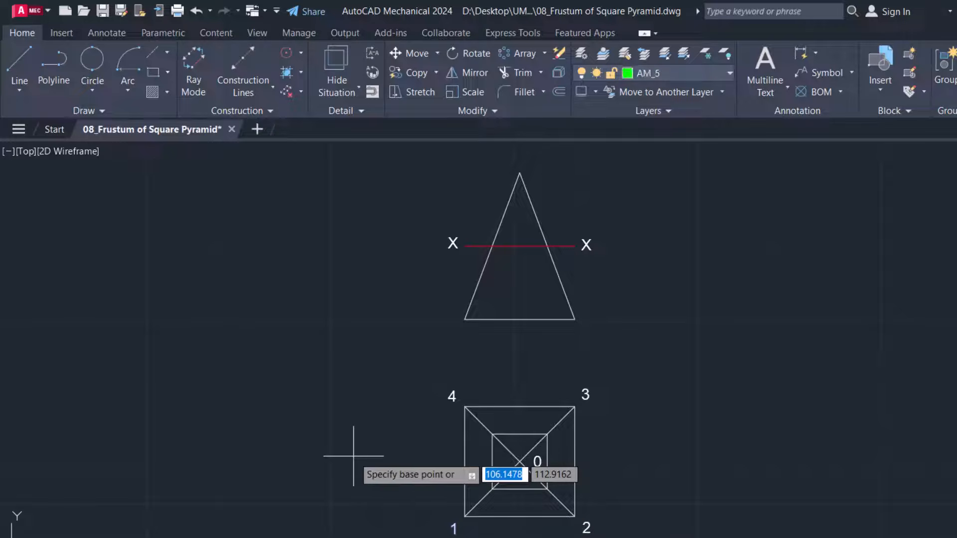
pyautogui.click(453, 528)
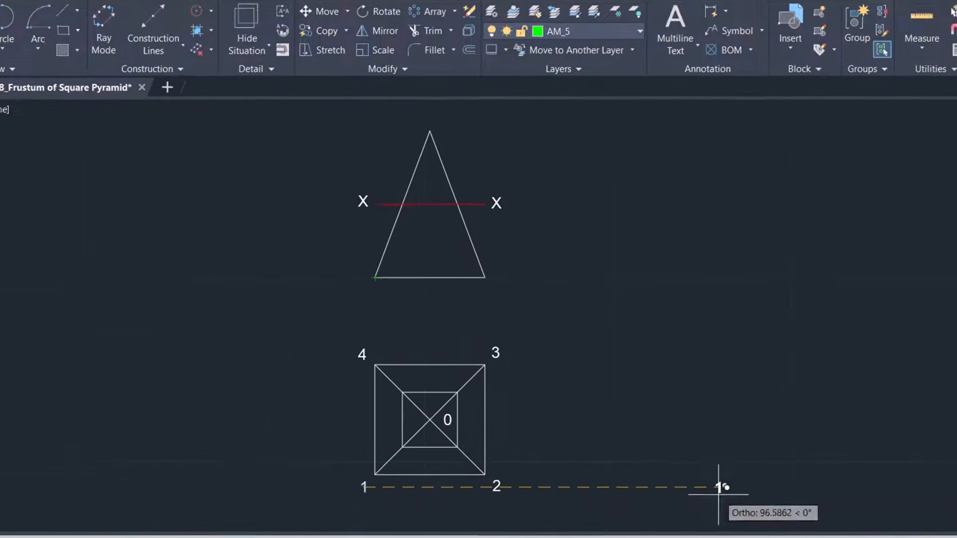
pyautogui.press('F3')
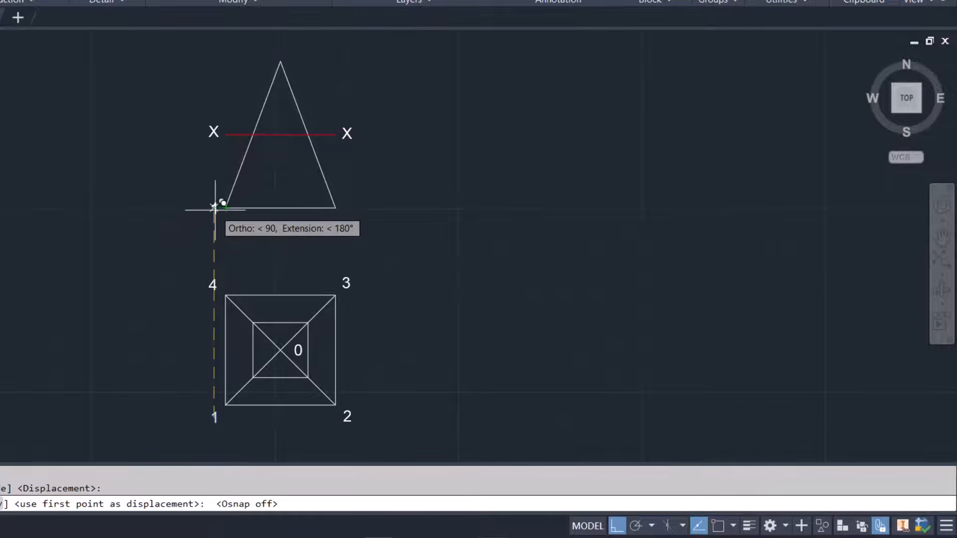
pyautogui.scroll(5, 215, 209)
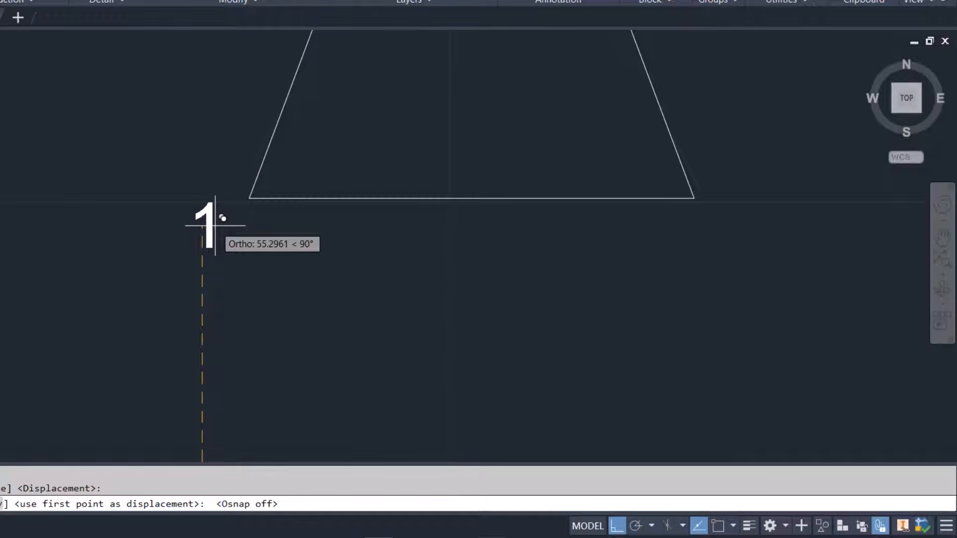
pyautogui.click(215, 225)
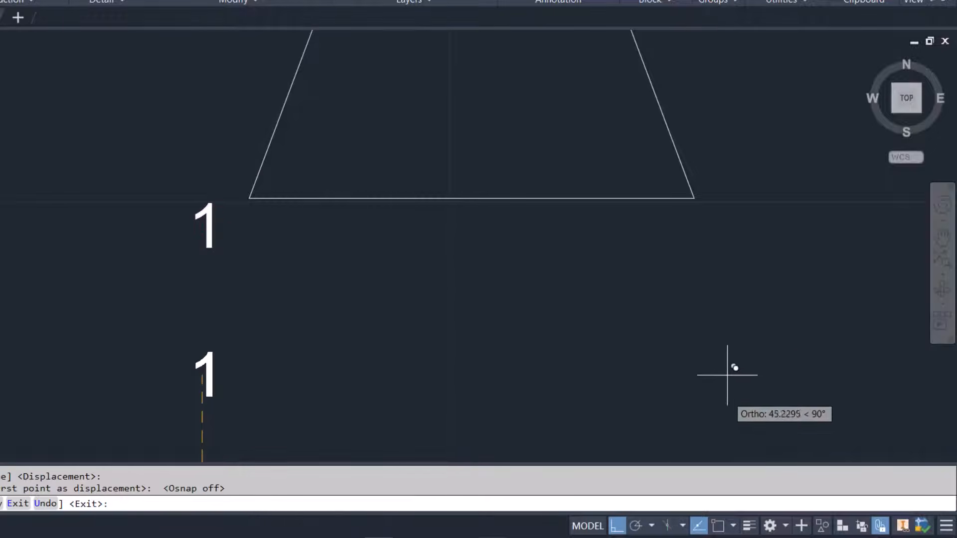
pyautogui.click(617, 525)
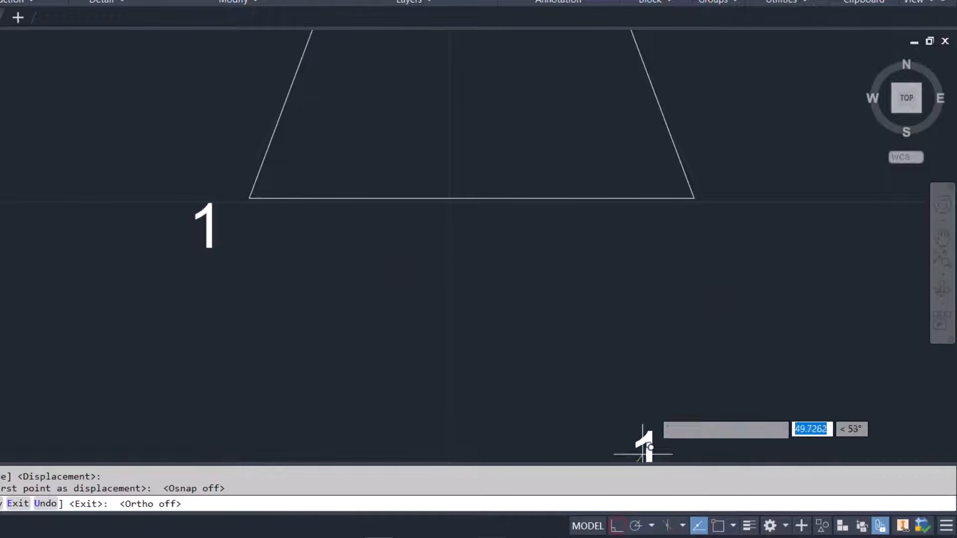
pyautogui.click(706, 210)
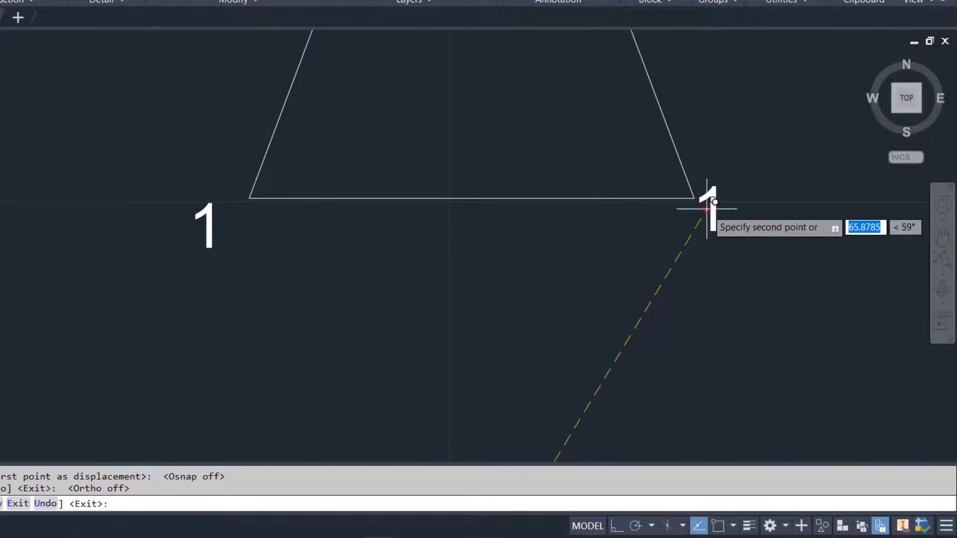
pyautogui.press('Escape')
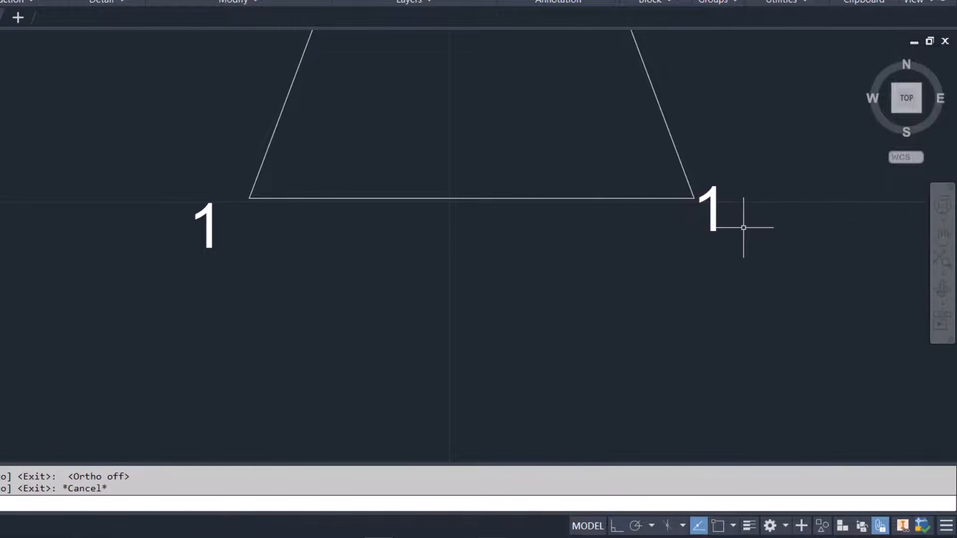
# Change the triangle's base labels to 1,4 at the left corner and 2,3 at the right corner
pyautogui.scroll(-4, 412, 294)
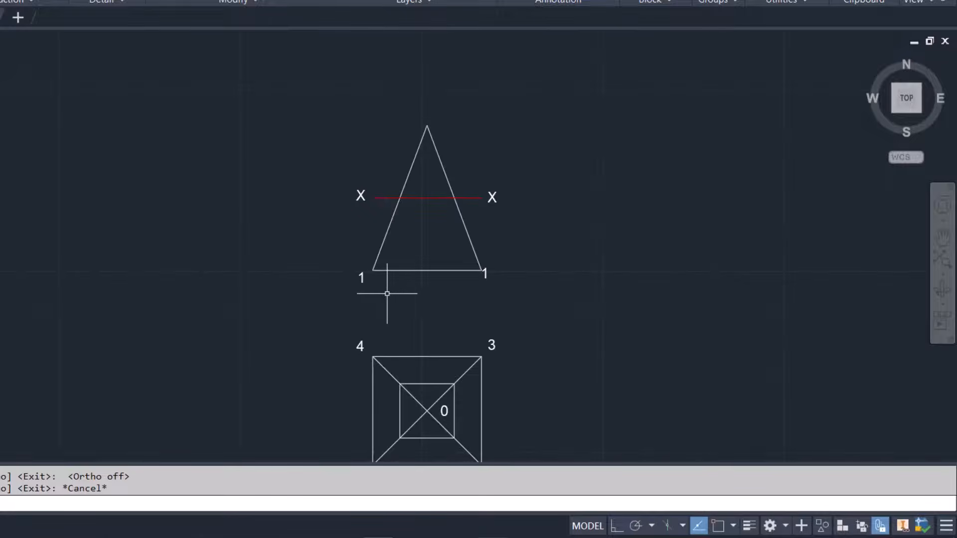
pyautogui.scroll(2, 379, 289)
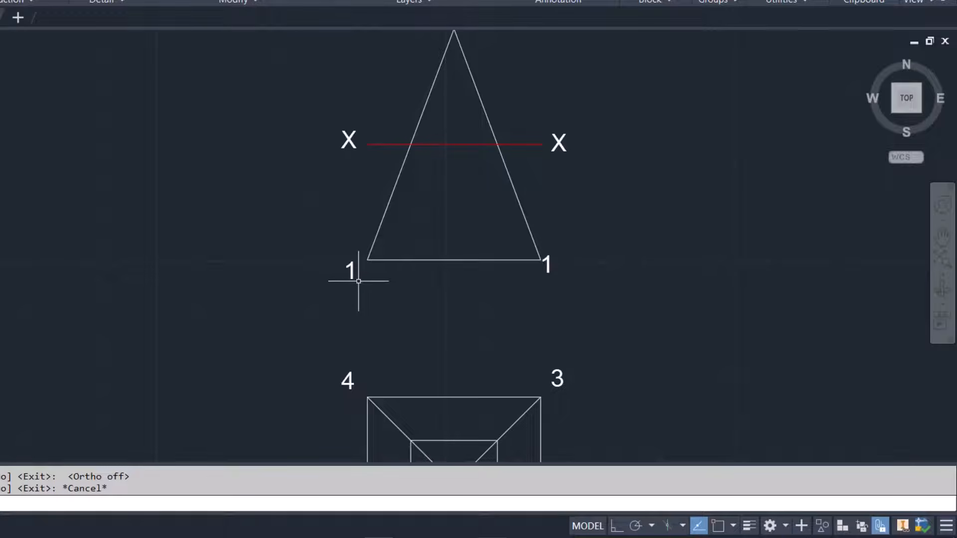
pyautogui.click(353, 274)
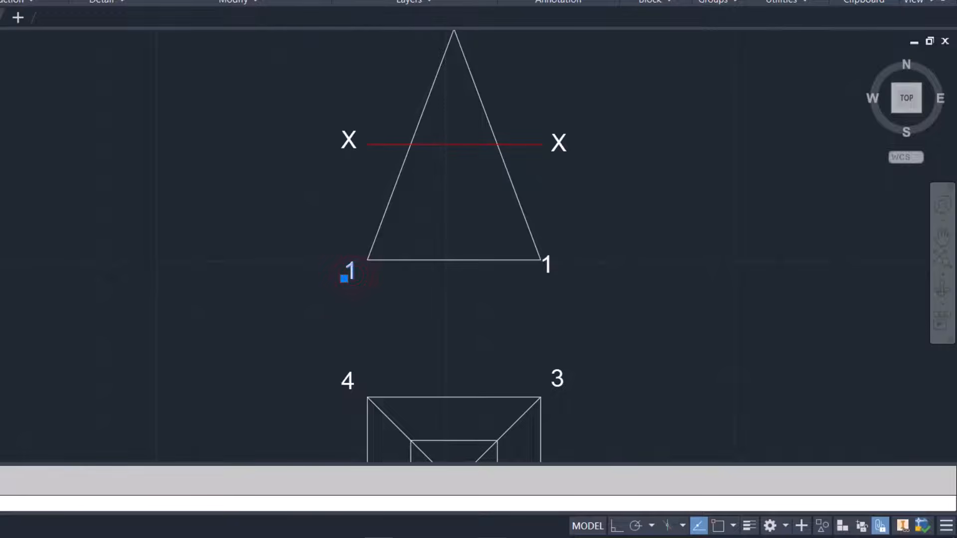
pyautogui.doubleClick(354, 275)
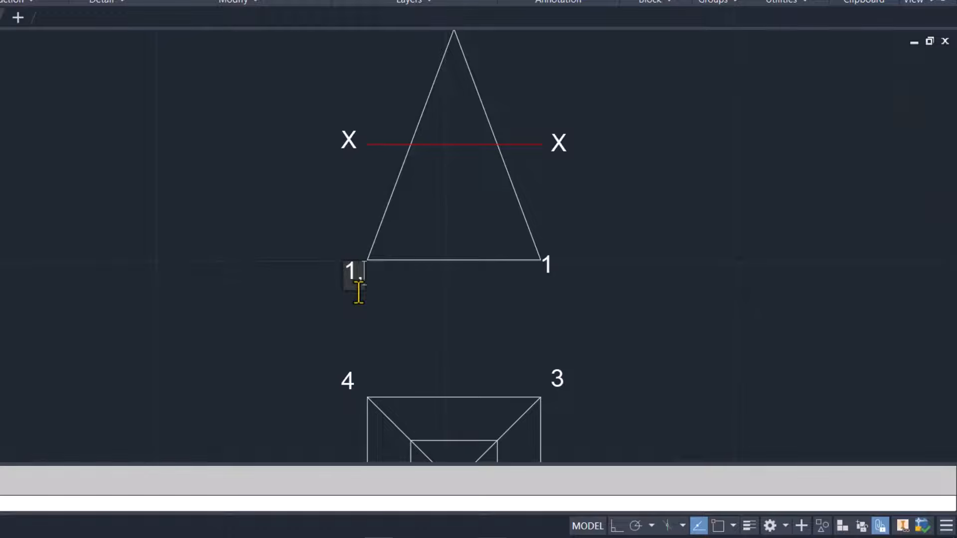
pyautogui.click(459, 307)
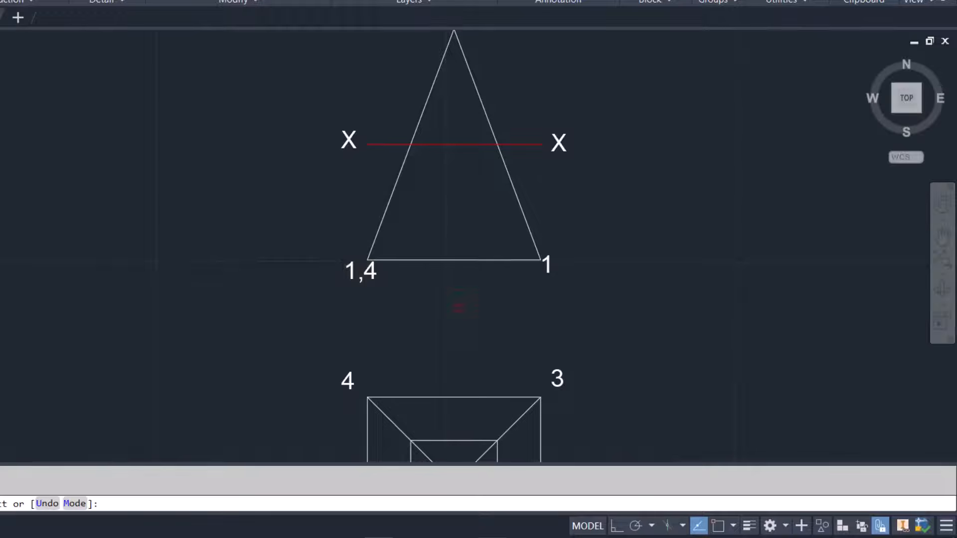
pyautogui.click(548, 268)
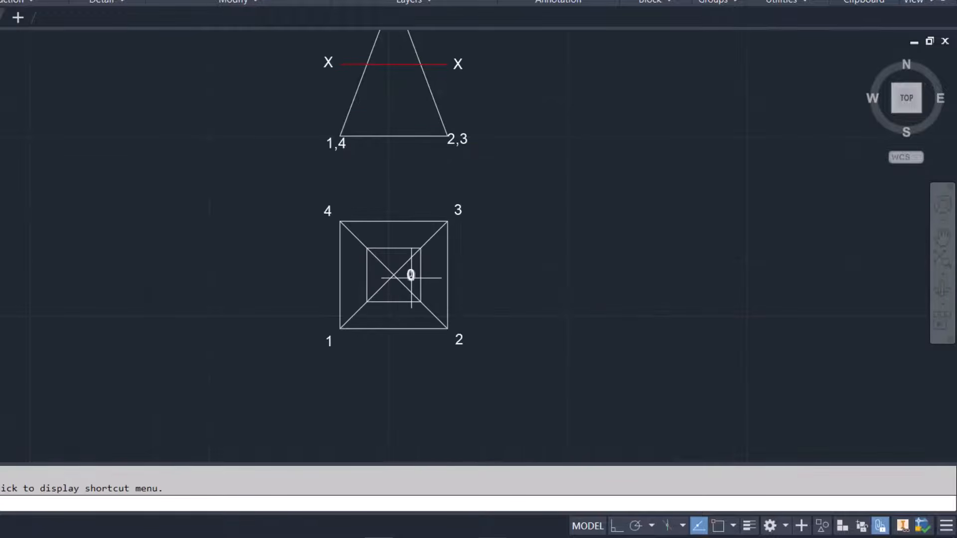
# Copy the top view's centre label 0 beside each of the inner square's four corners
pyautogui.click(410, 276)
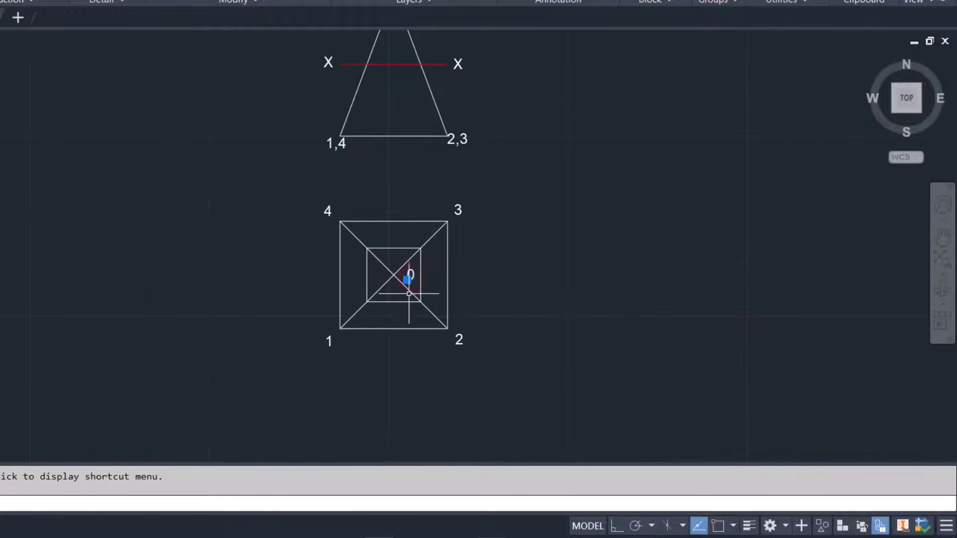
pyautogui.write('co')
pyautogui.press('Return')
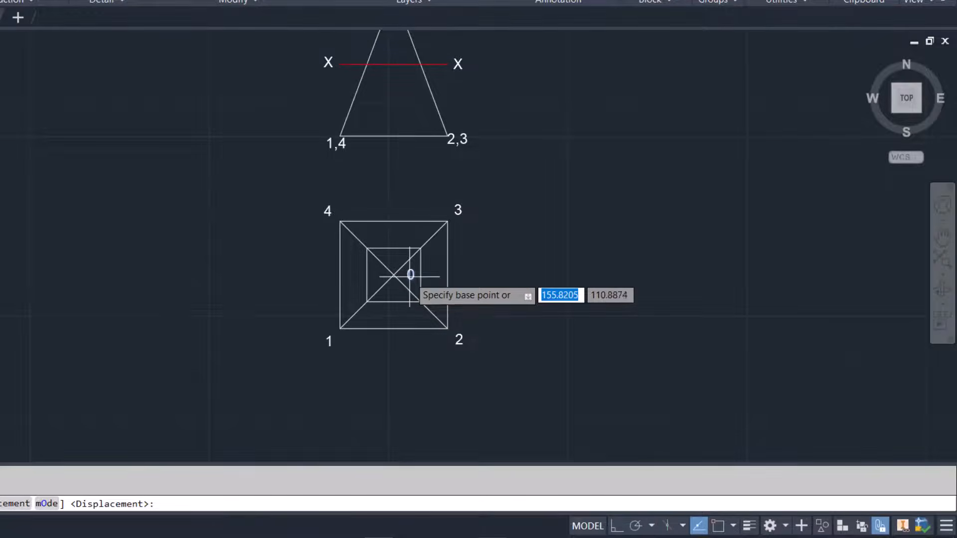
pyautogui.click(406, 279)
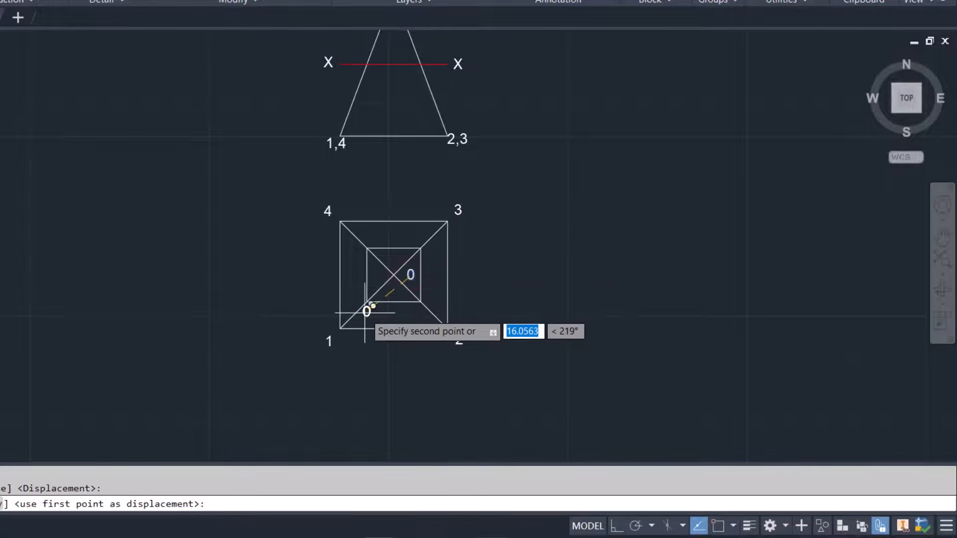
pyautogui.click(364, 313)
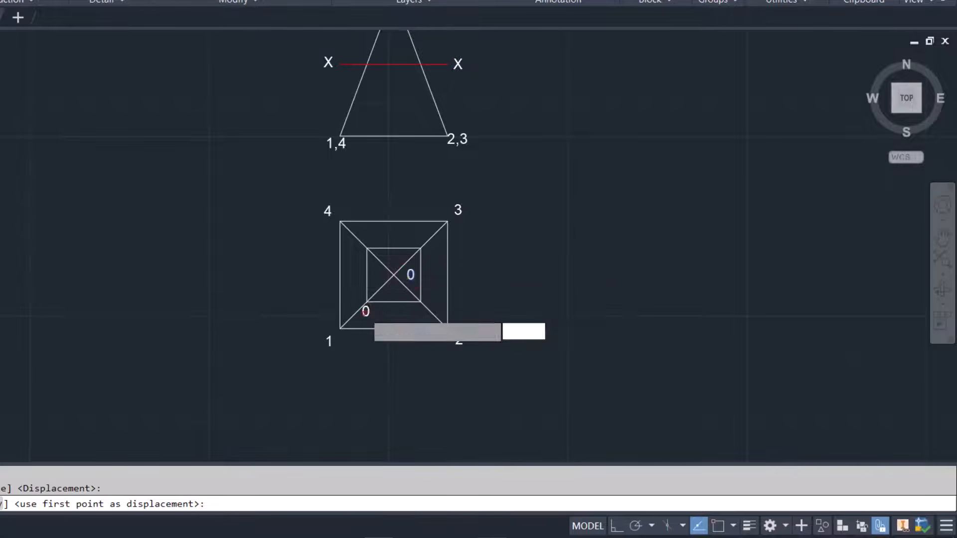
pyautogui.click(414, 312)
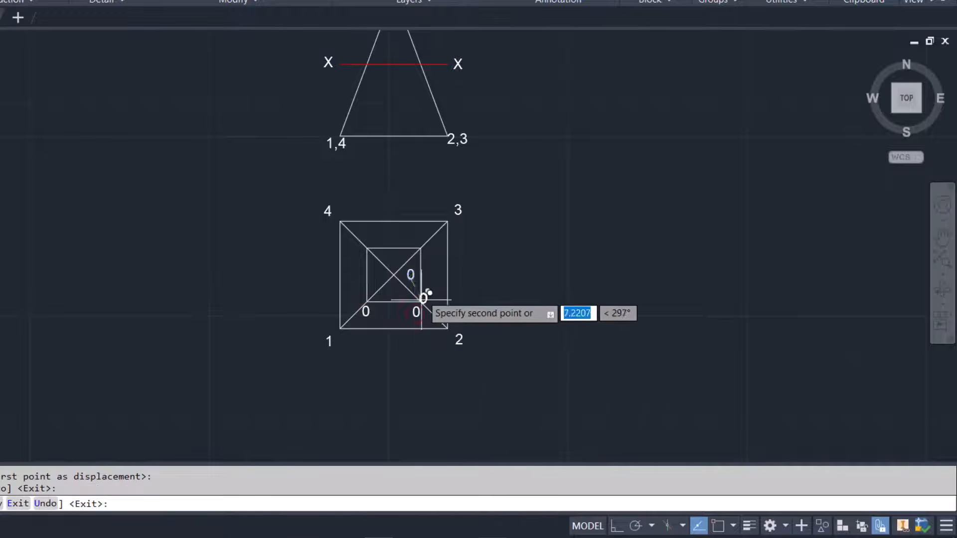
pyautogui.click(427, 253)
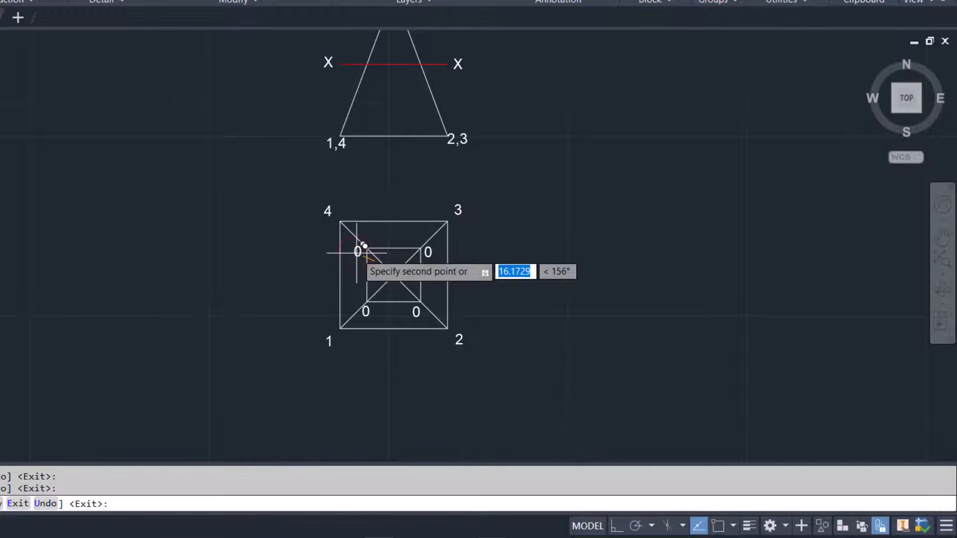
pyautogui.press('Escape')
pyautogui.click(355, 254)
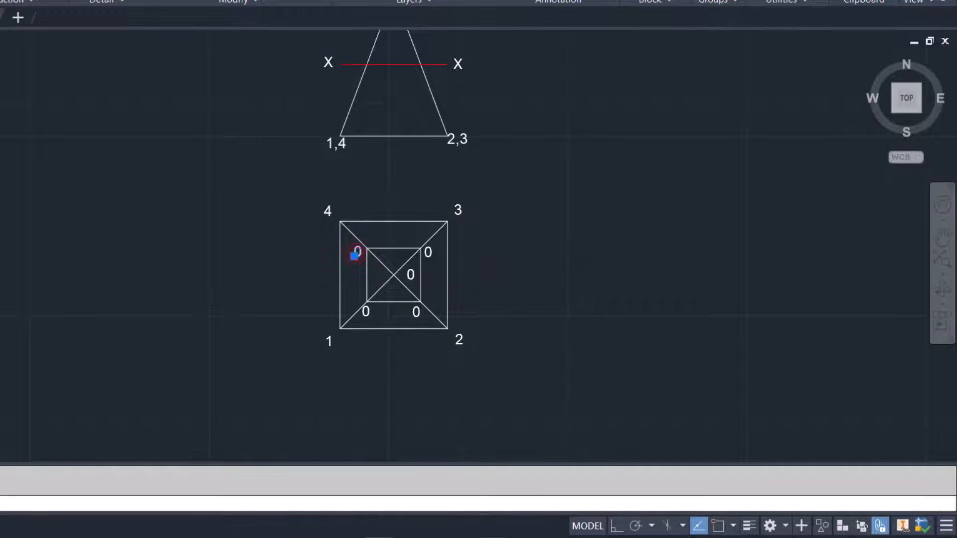
# Change the inner square's corner labels to d, c, b and a, clockwise from the corner on diagonal 4
pyautogui.doubleClick(355, 253)
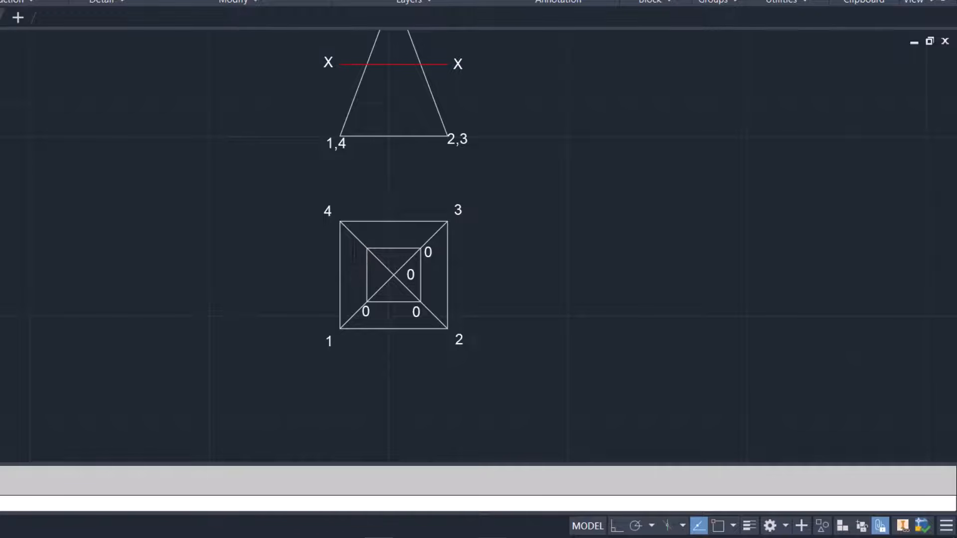
pyautogui.click(426, 257)
pyautogui.click(428, 252)
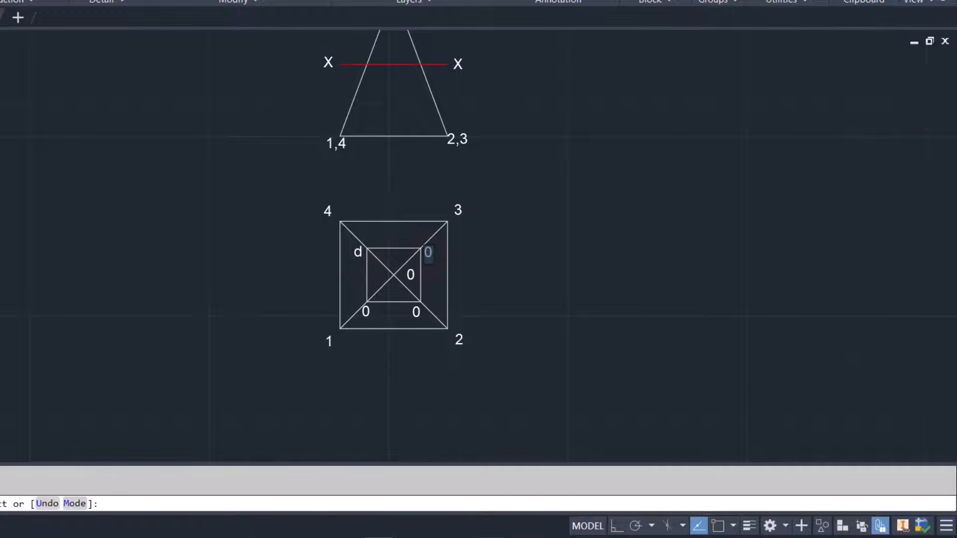
pyautogui.click(417, 310)
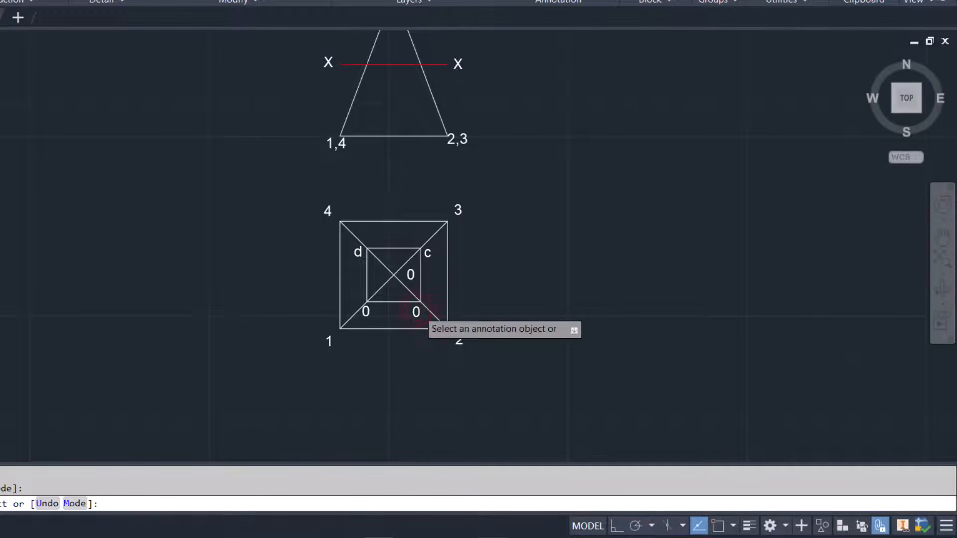
pyautogui.click(416, 311)
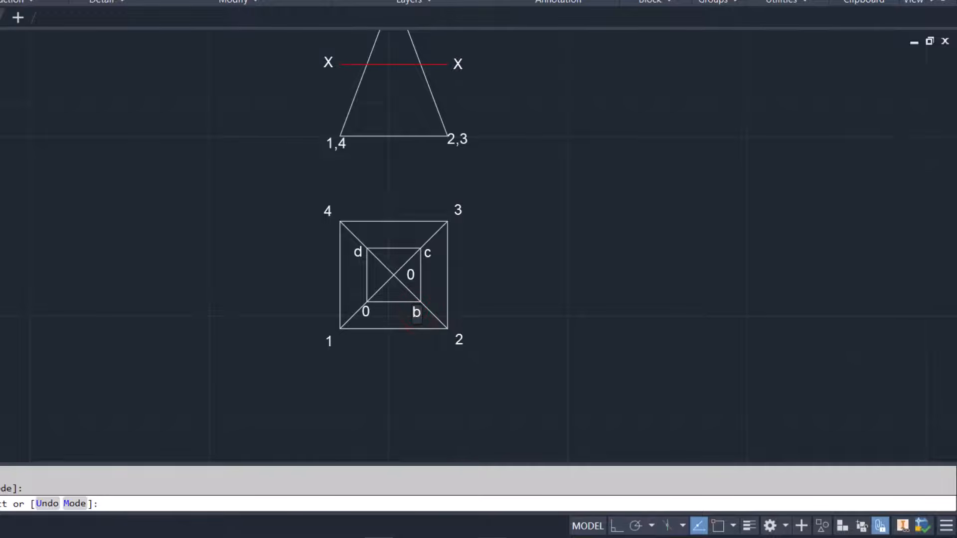
pyautogui.click(368, 312)
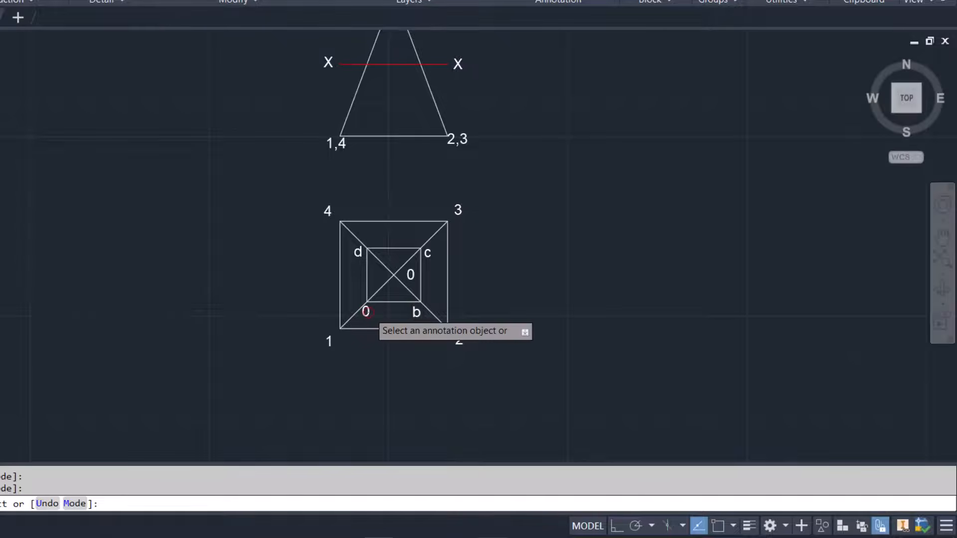
pyautogui.click(366, 312)
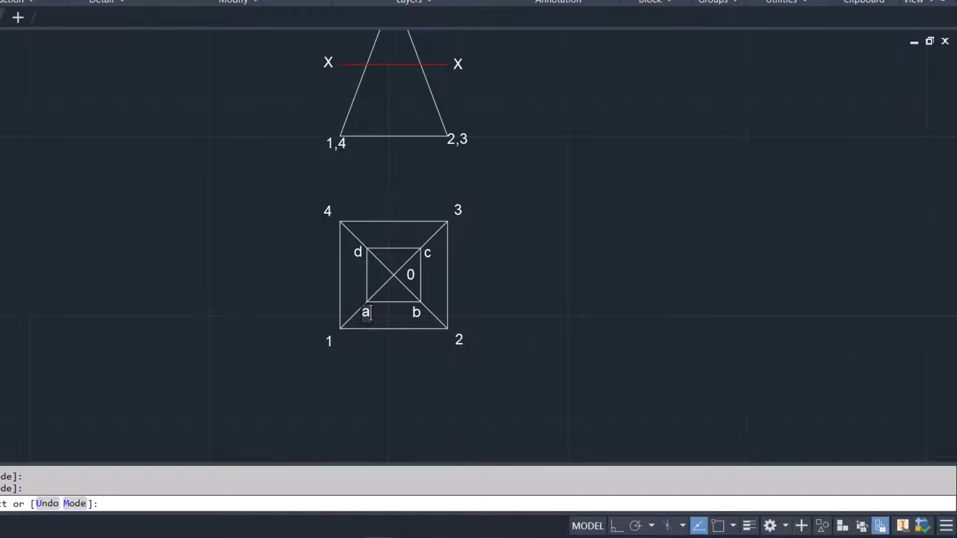
pyautogui.click(268, 271)
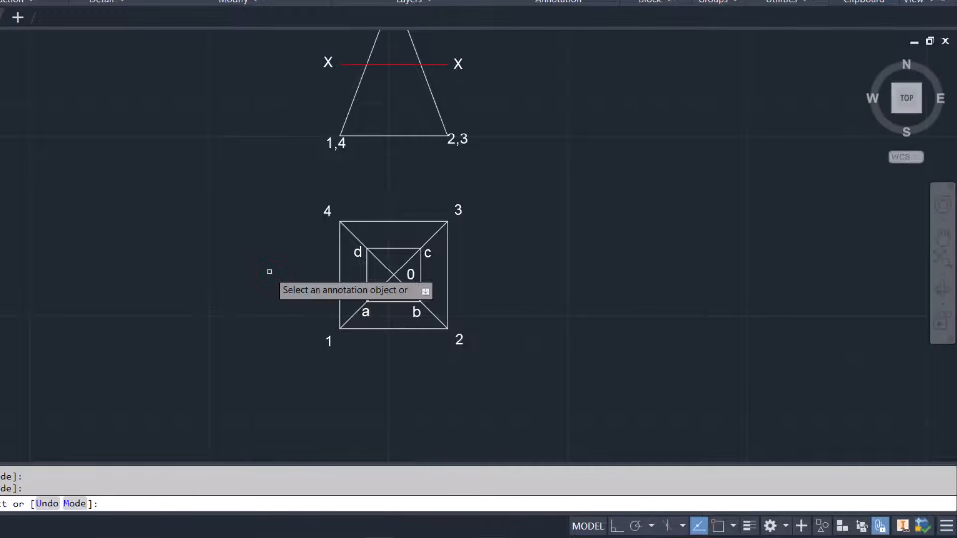
pyautogui.press('Escape')
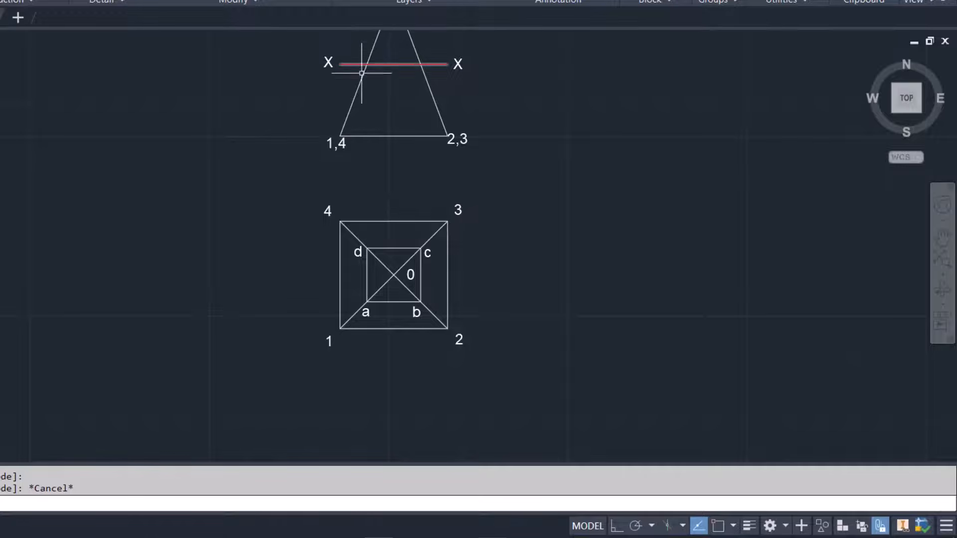
# Copy the triangle's base label 1,4 just below the X-X cutting line, beside each of the two slant edges
pyautogui.click(334, 143)
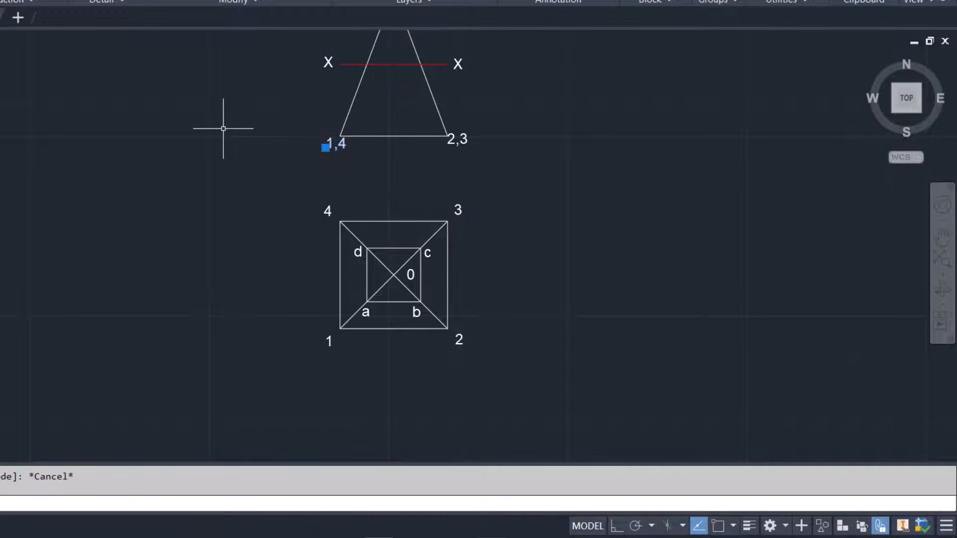
pyautogui.write('m')
pyautogui.press('Return')
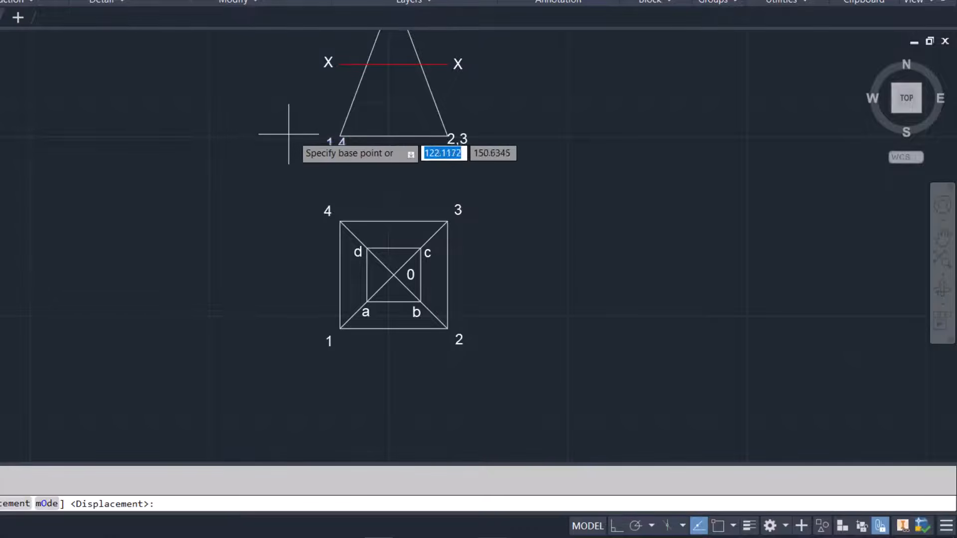
pyautogui.click(330, 144)
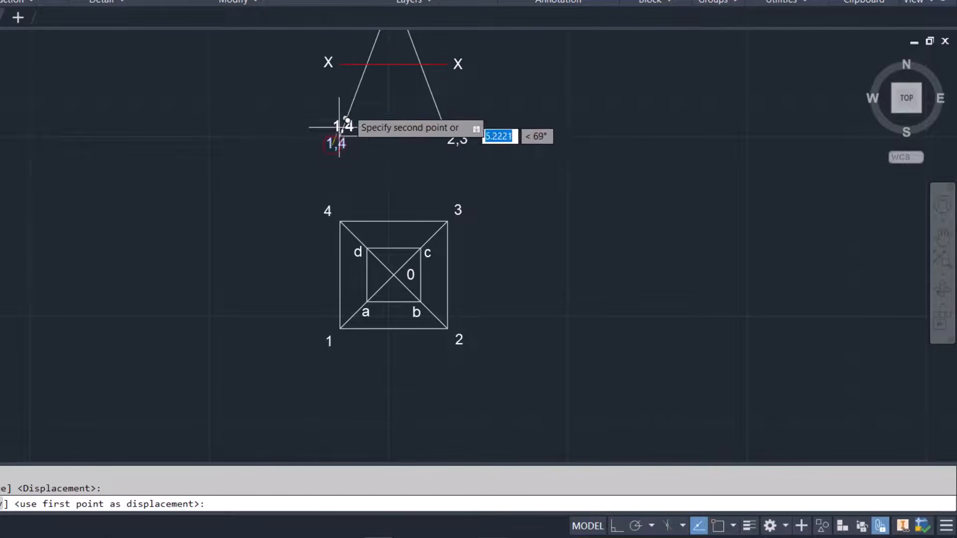
pyautogui.click(371, 75)
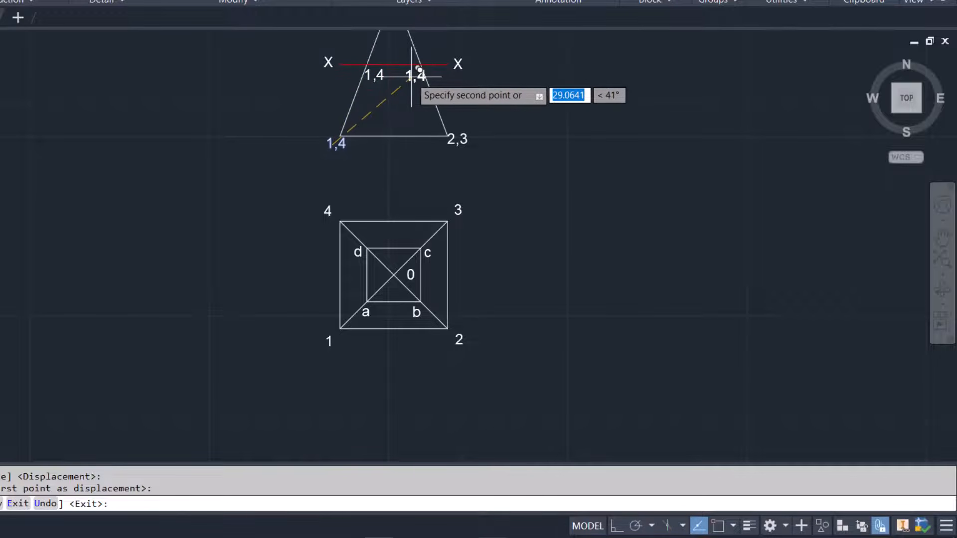
pyautogui.click(411, 76)
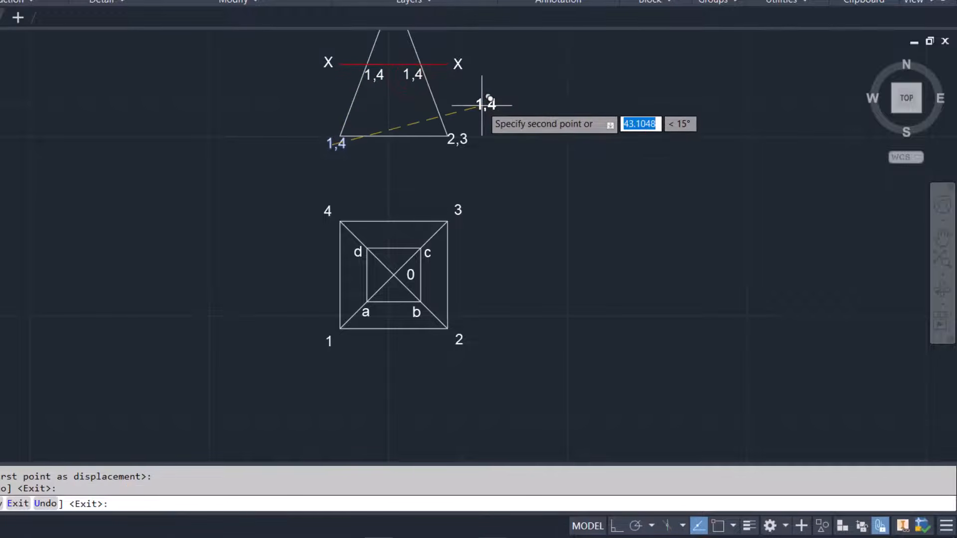
pyautogui.press('Escape')
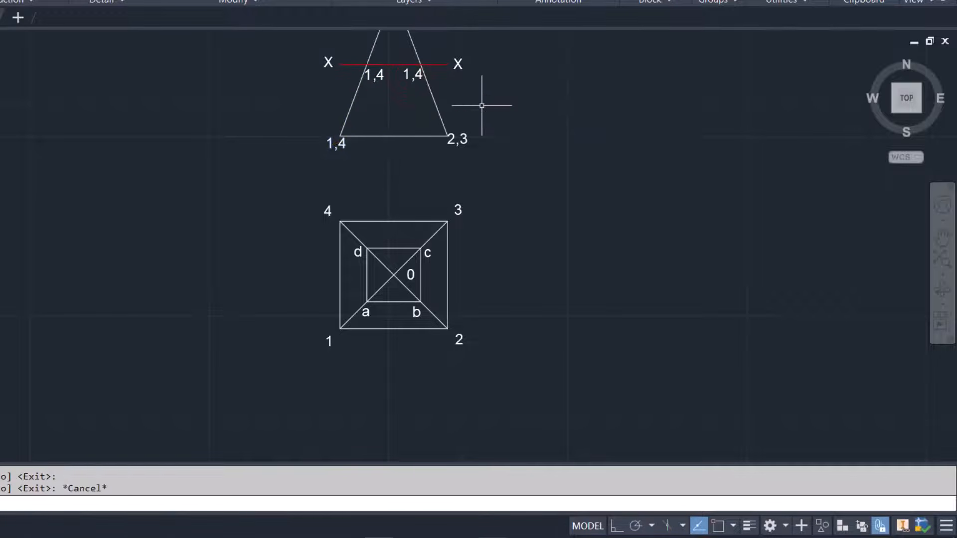
# Change the cutting-line labels to a,d at the left slant edge and b,c at the right slant edge
pyautogui.doubleClick(376, 75)
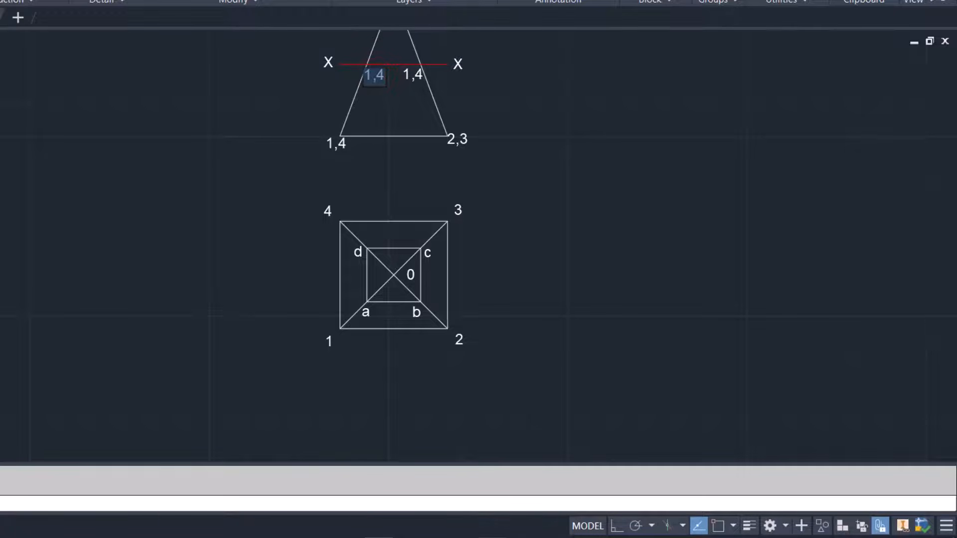
pyautogui.write('a,d')
pyautogui.click(419, 88)
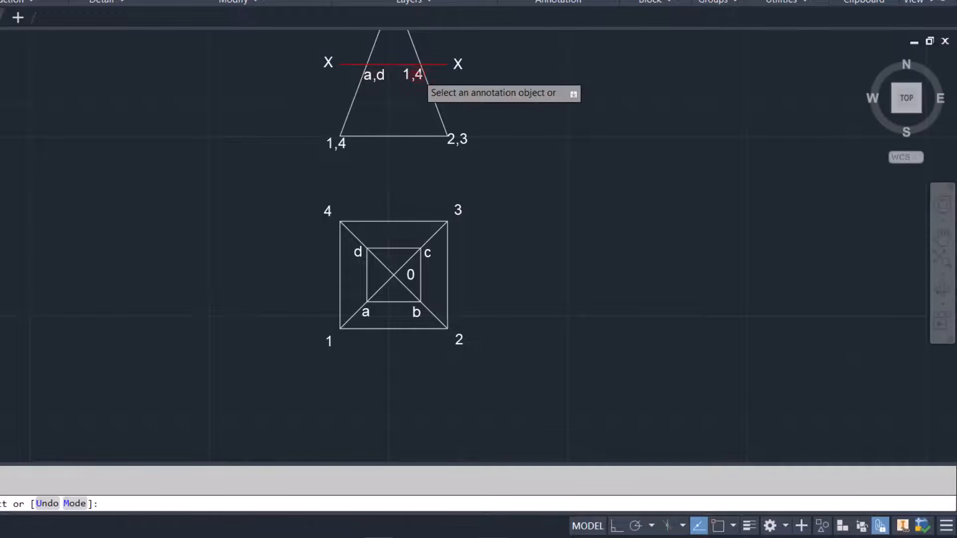
pyautogui.click(413, 75)
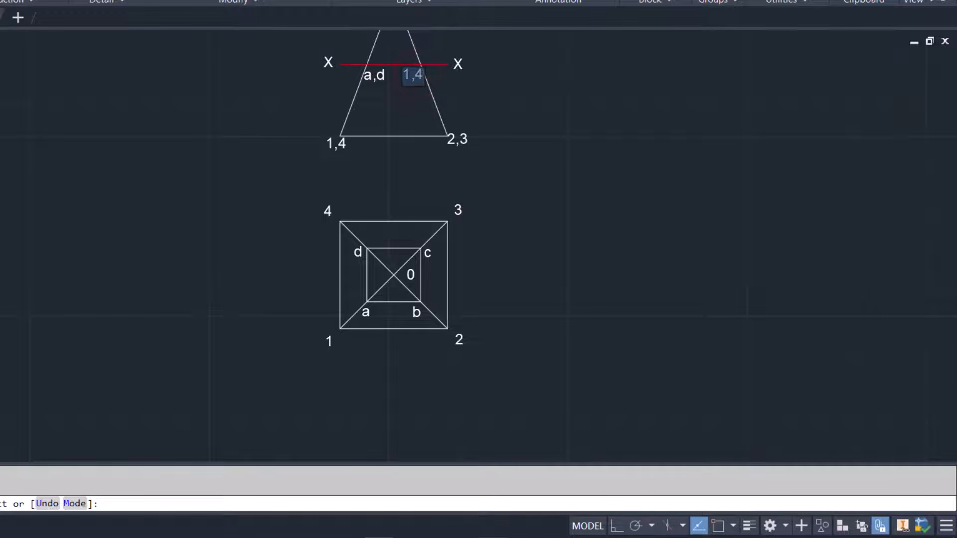
pyautogui.write('b,c')
pyautogui.click(418, 113)
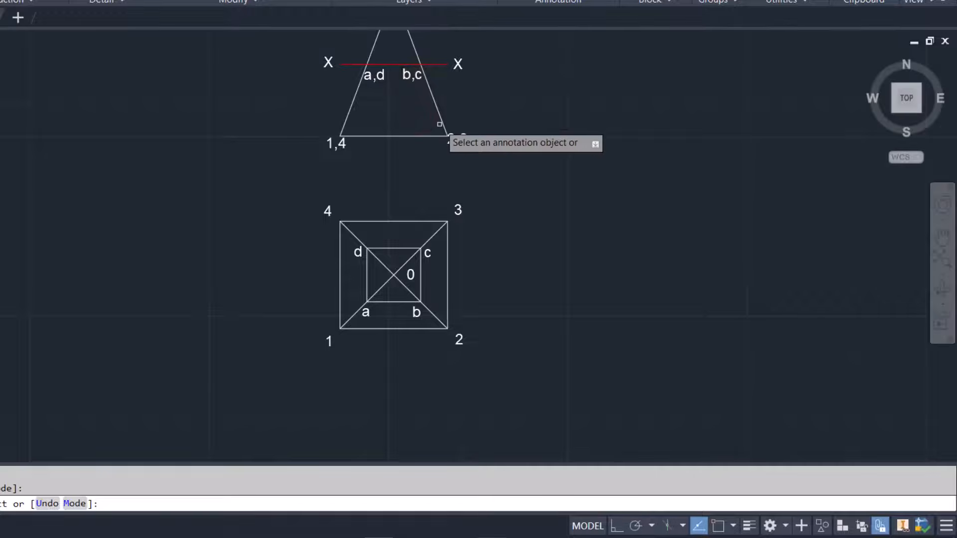
pyautogui.scroll(-3, 439, 124)
pyautogui.scroll(1, 455, 81)
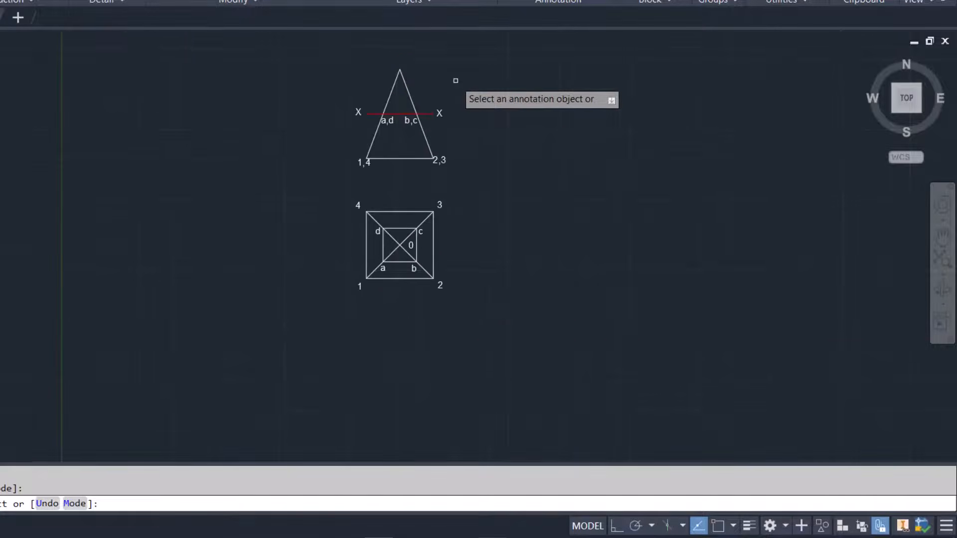
pyautogui.scroll(2, 455, 80)
pyautogui.press('Escape')
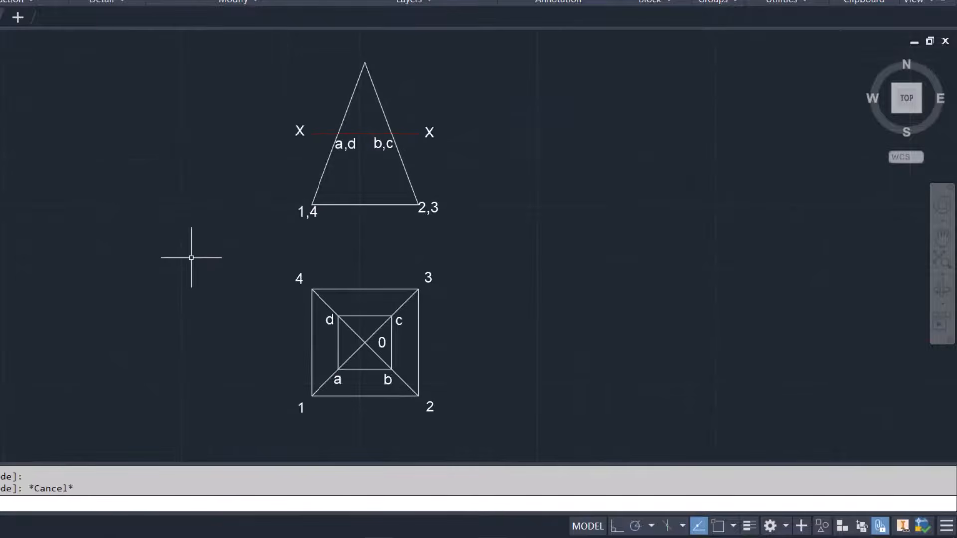
pyautogui.click(328, 164)
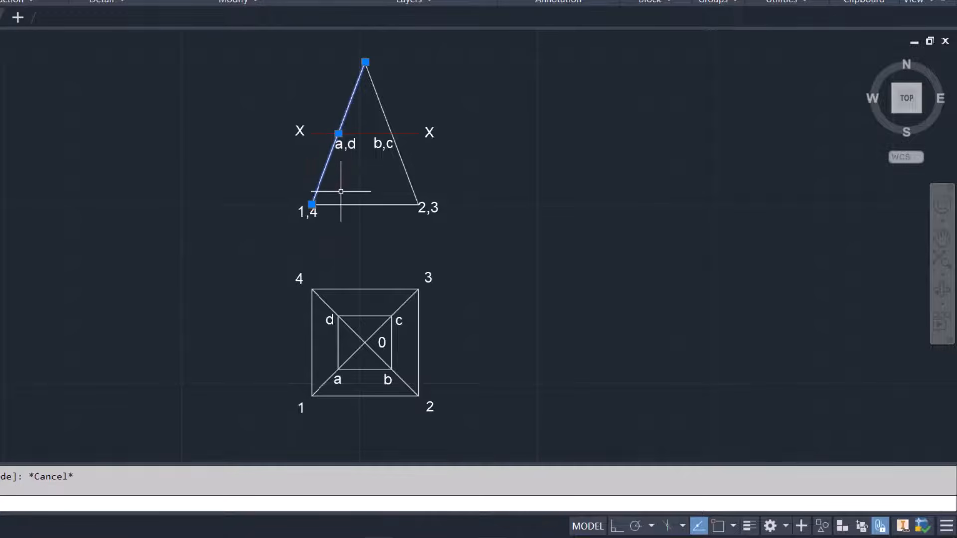
pyautogui.press('Escape')
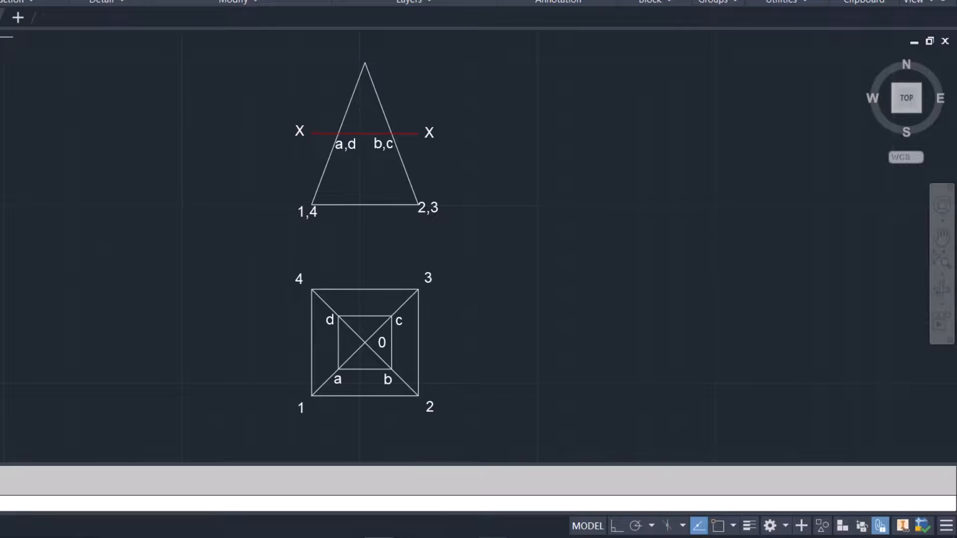
pyautogui.click(23, 41)
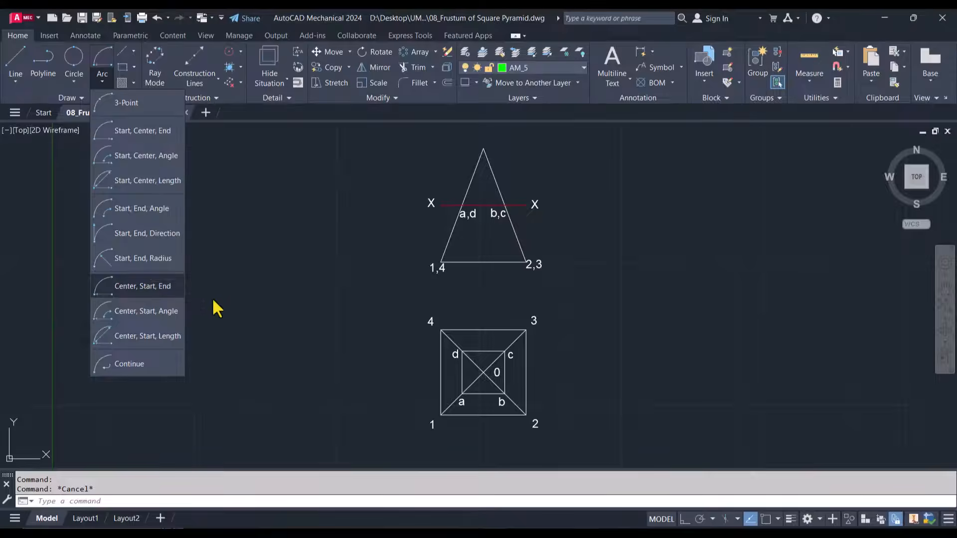
pyautogui.click(15, 60)
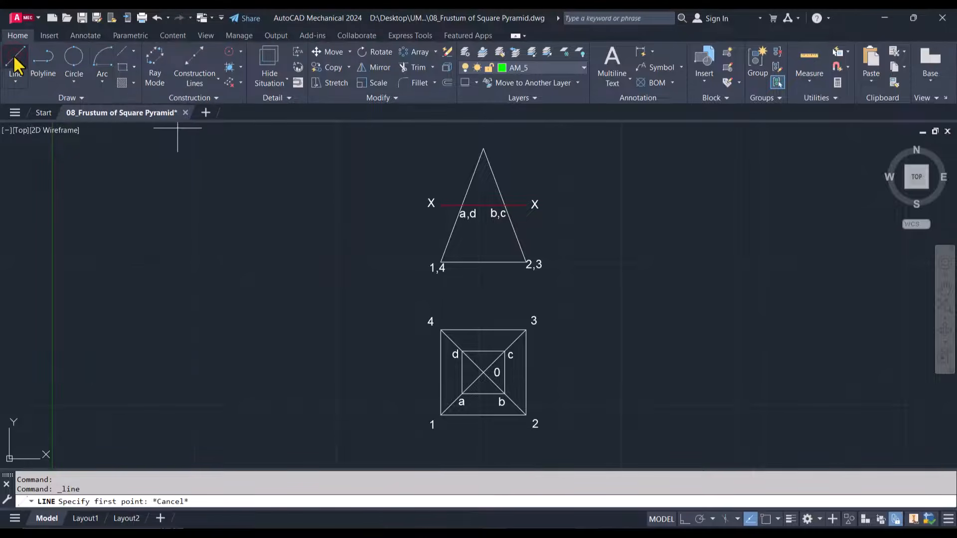
# Draw a 30 mm horizontal construction line leftwards from the top view's centre 0, with object snap turned on
pyautogui.click(15, 61)
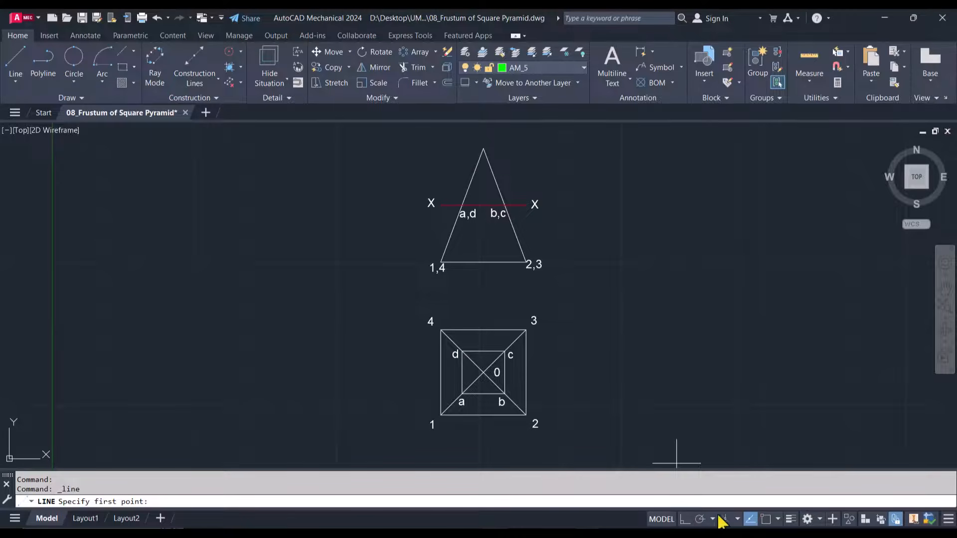
pyautogui.click(764, 518)
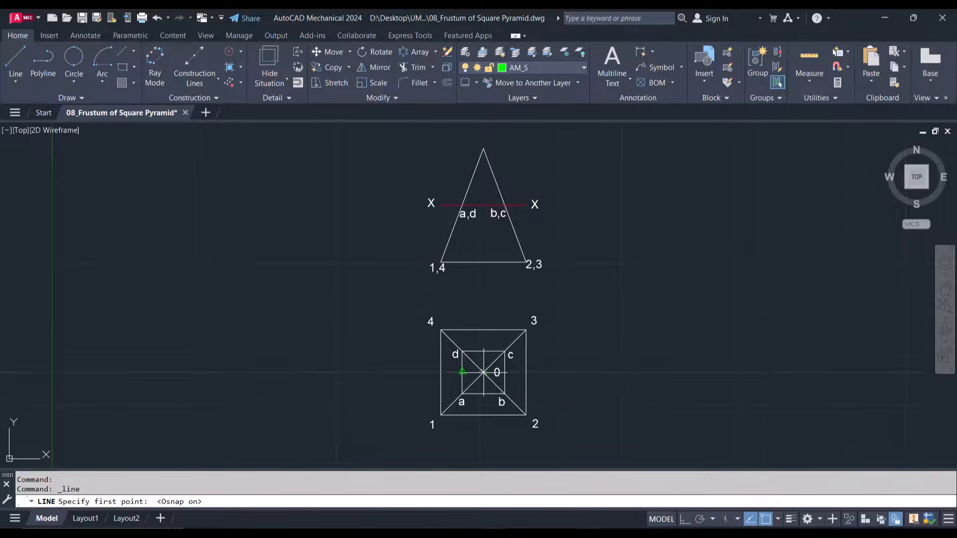
pyautogui.click(483, 372)
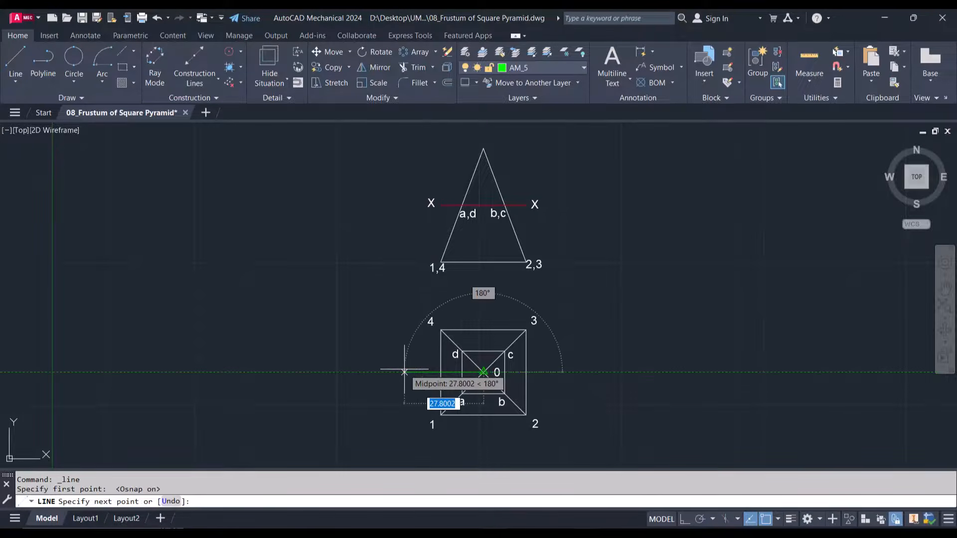
pyautogui.write('3')
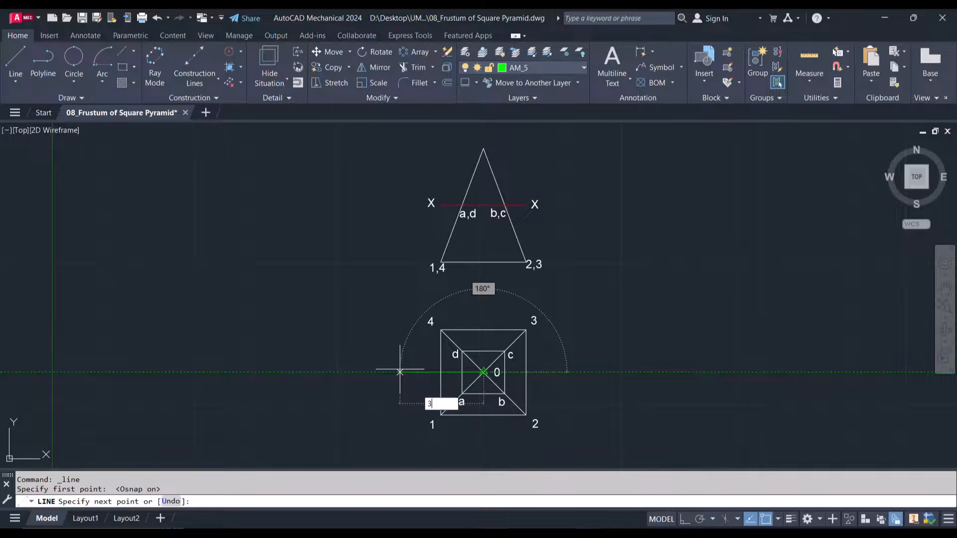
pyautogui.write('0')
pyautogui.press('Return')
pyautogui.press('Escape')
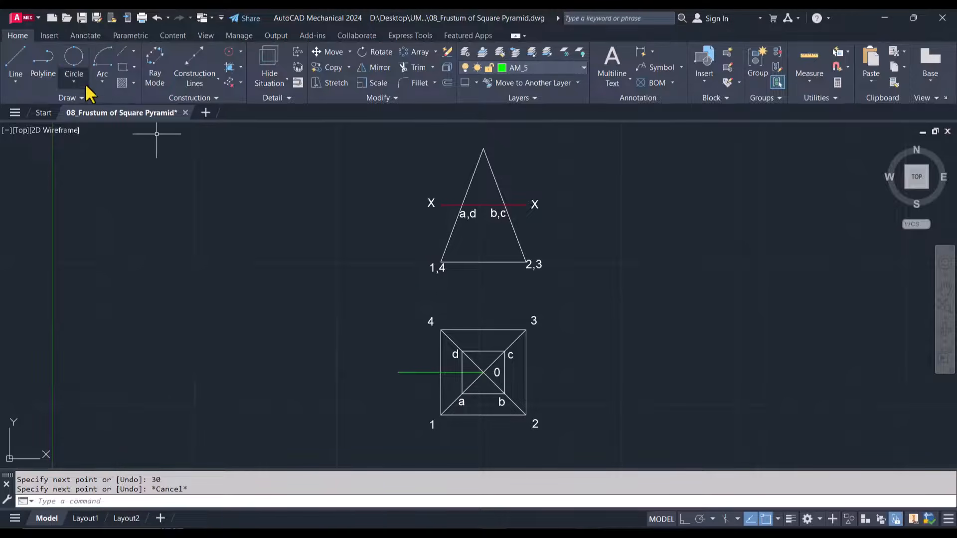
# Draw a Center, Start, End arc centred on 0 from corner 1 up to the horizontal construction line
pyautogui.click(103, 83)
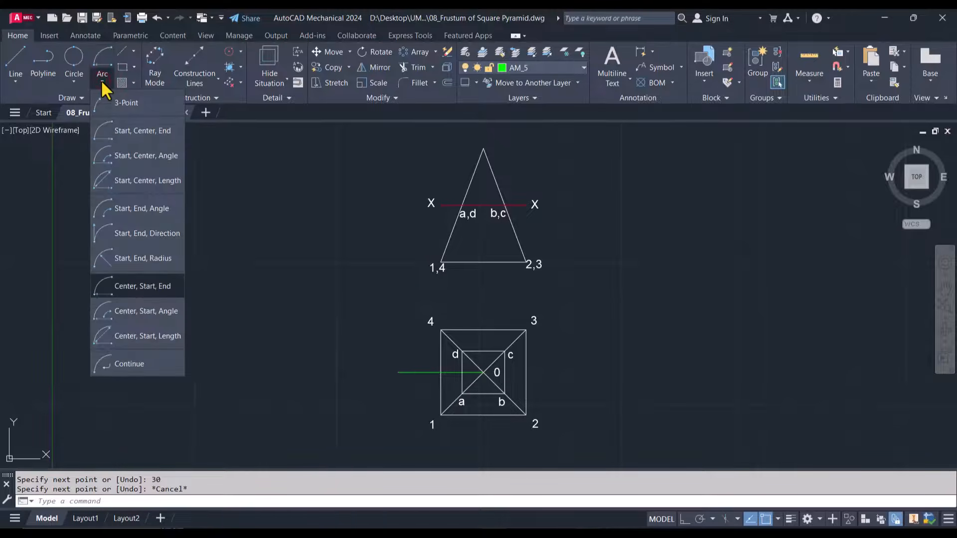
pyautogui.click(136, 287)
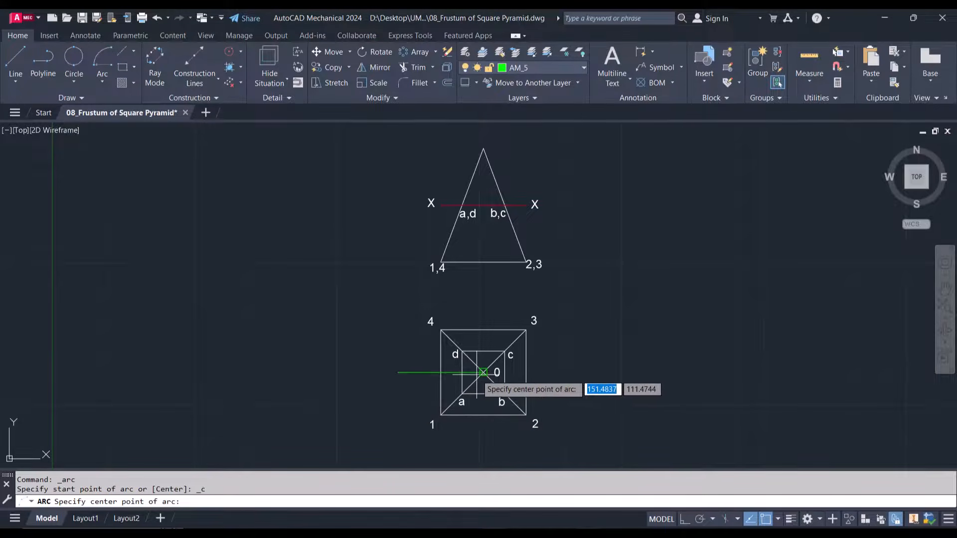
pyautogui.click(484, 372)
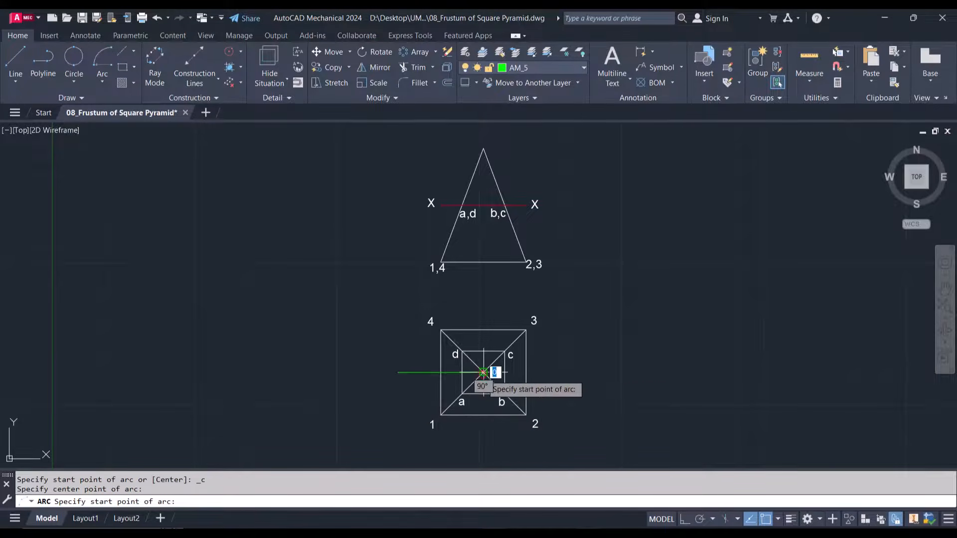
pyautogui.click(440, 415)
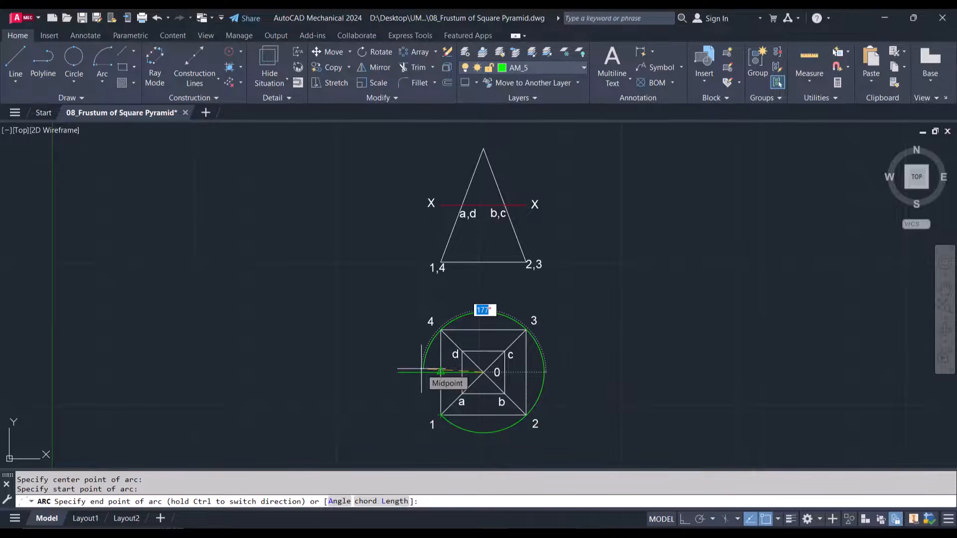
pyautogui.press('shift')
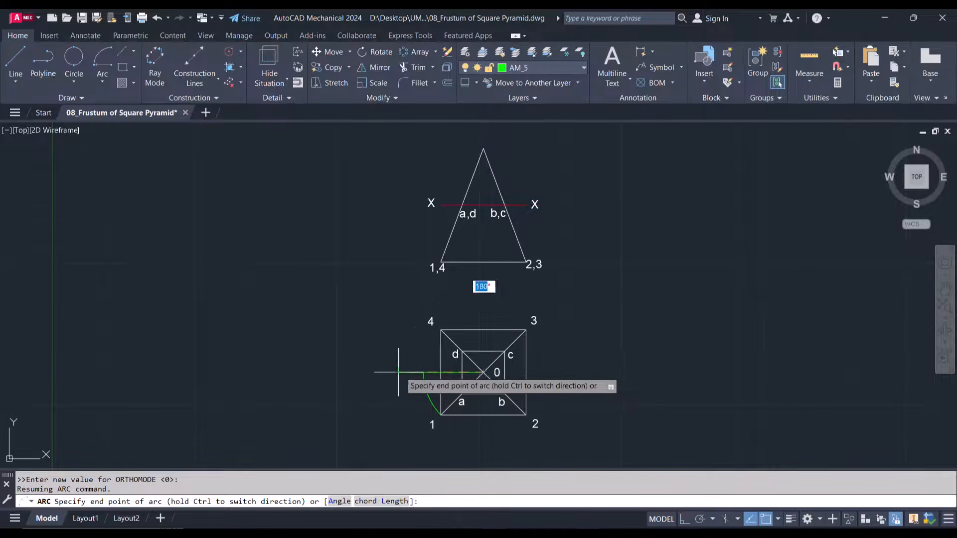
pyautogui.click(422, 372)
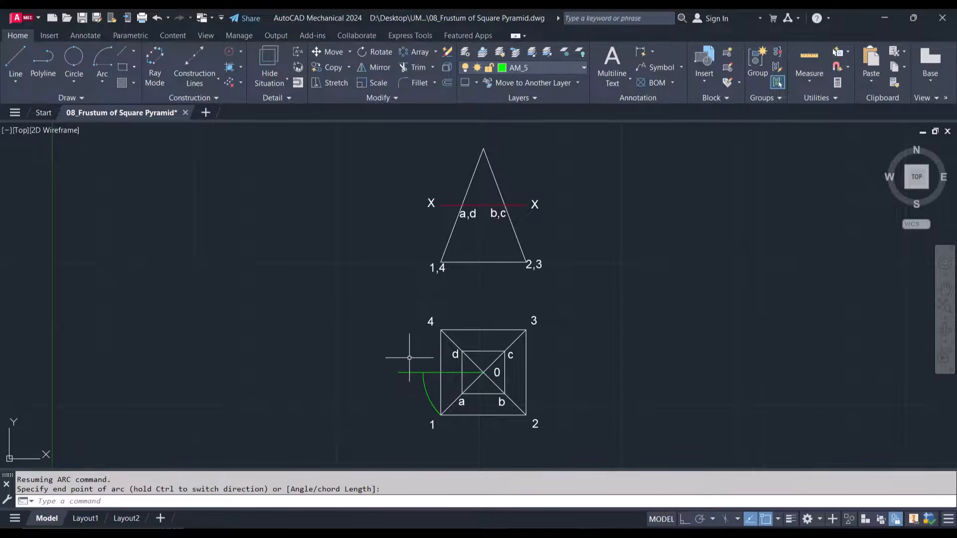
# Copy corner label 1 beside the arc's upper end, to the left of the triangle's base label 1,4, and beside the apex
pyautogui.click(432, 426)
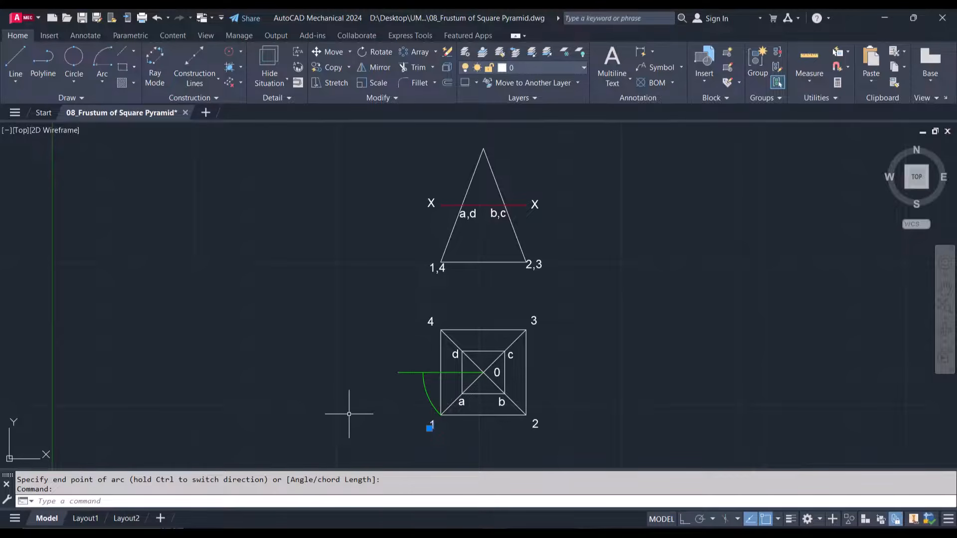
pyautogui.write('co')
pyautogui.press('Return')
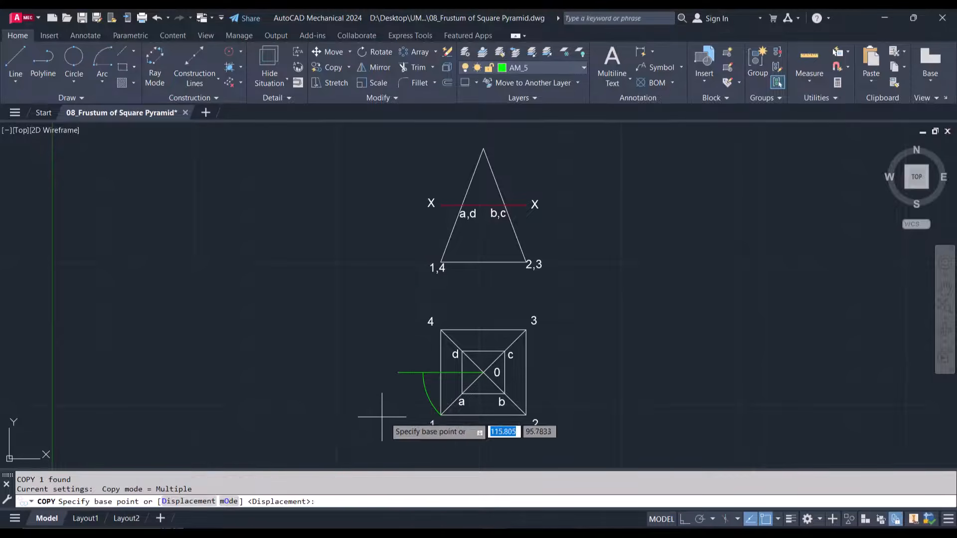
pyautogui.click(430, 424)
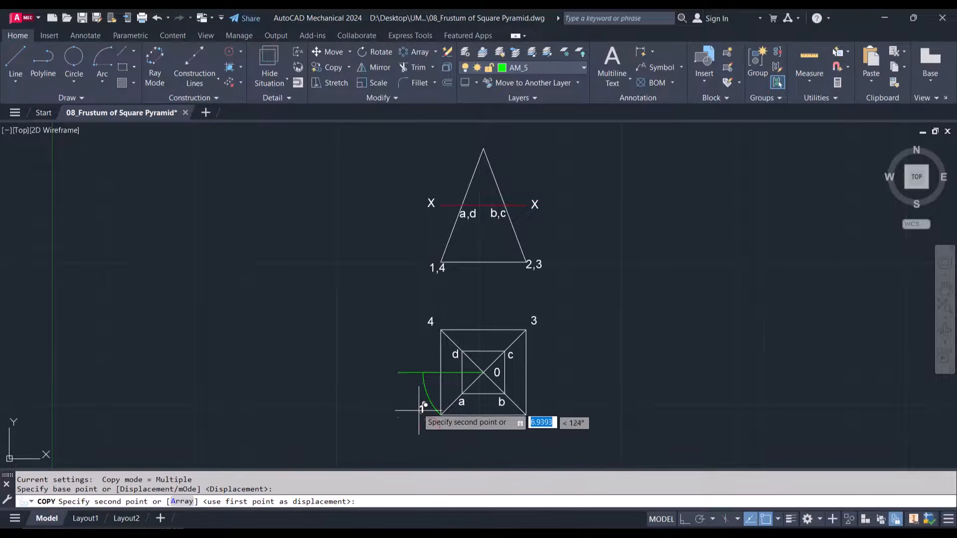
pyautogui.click(411, 385)
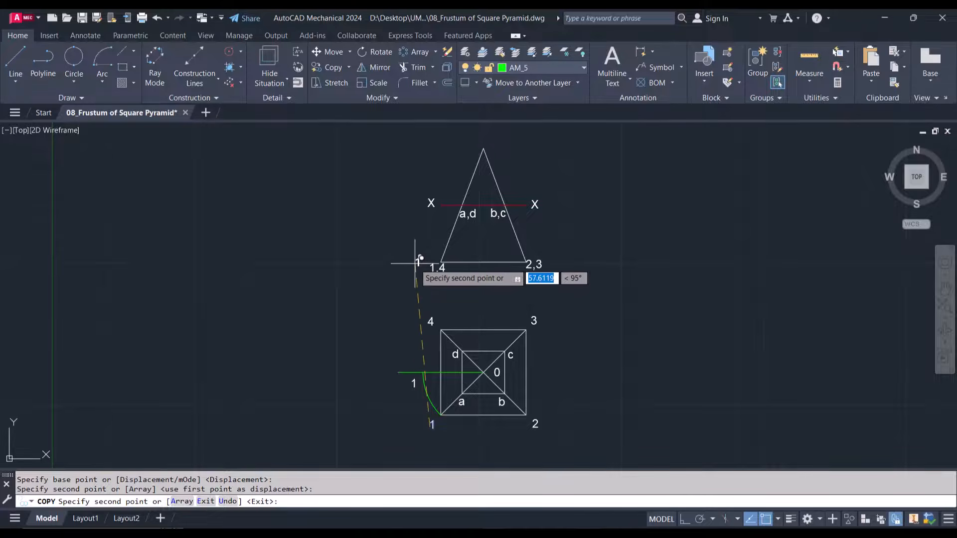
pyautogui.click(399, 263)
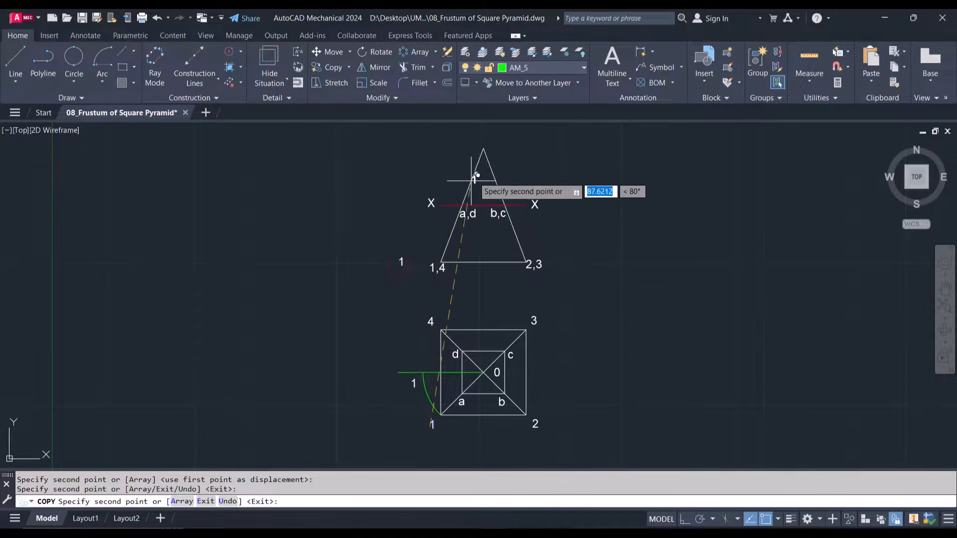
pyautogui.click(471, 145)
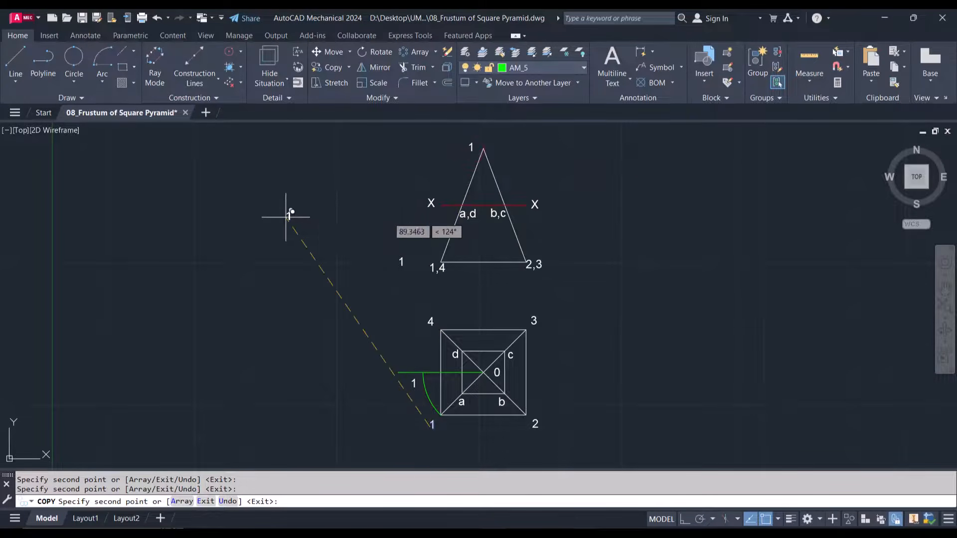
pyautogui.press('Return')
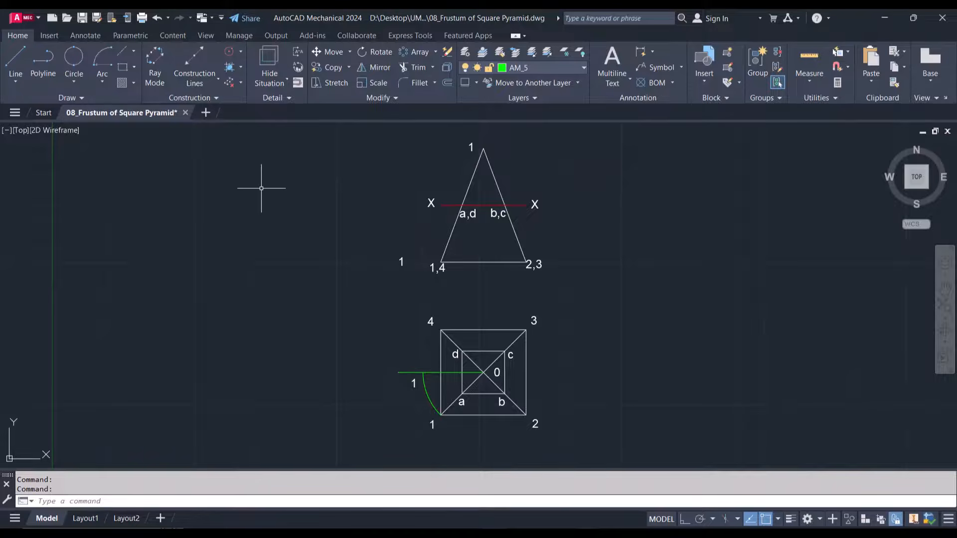
# Draw a horizontal line about 10 mm long leftwards from the triangle's base corner 1,4
pyautogui.click(16, 64)
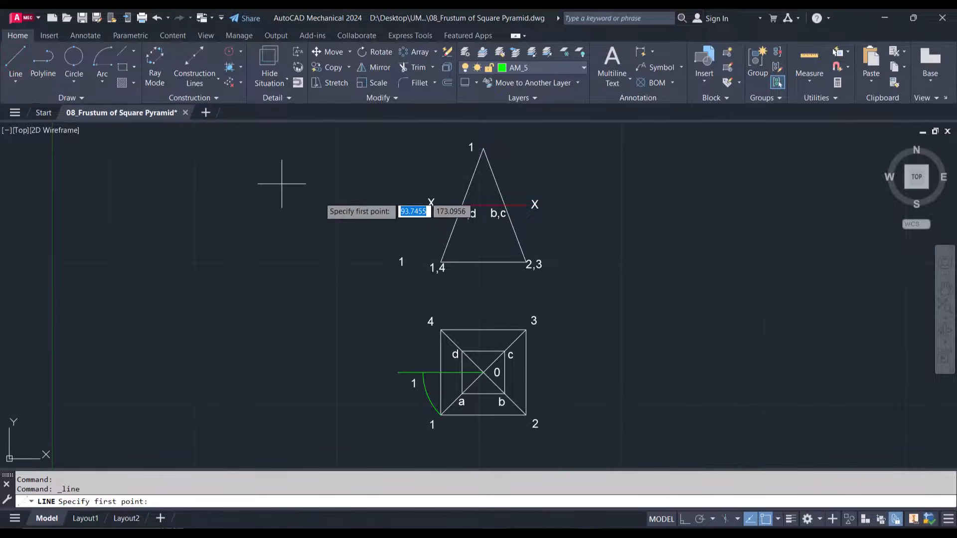
pyautogui.click(441, 261)
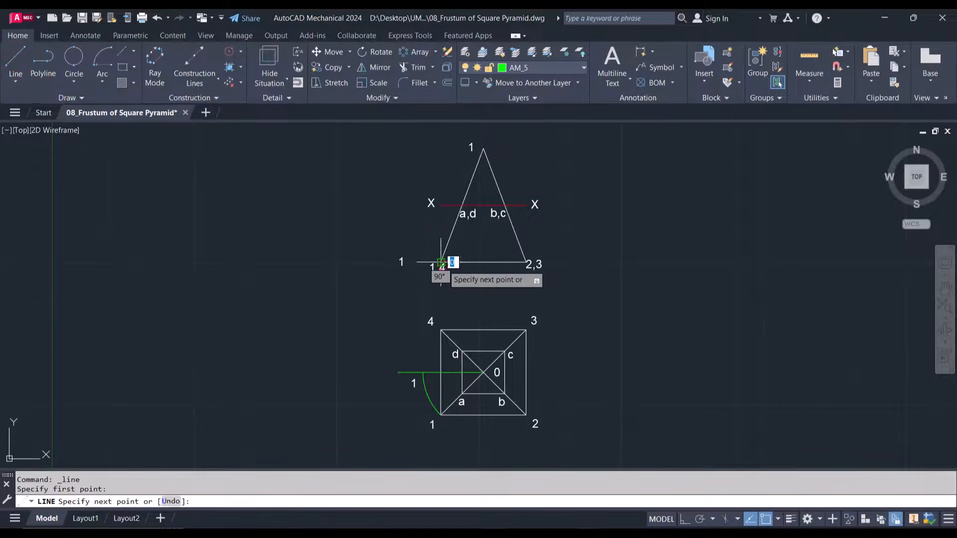
pyautogui.click(411, 261)
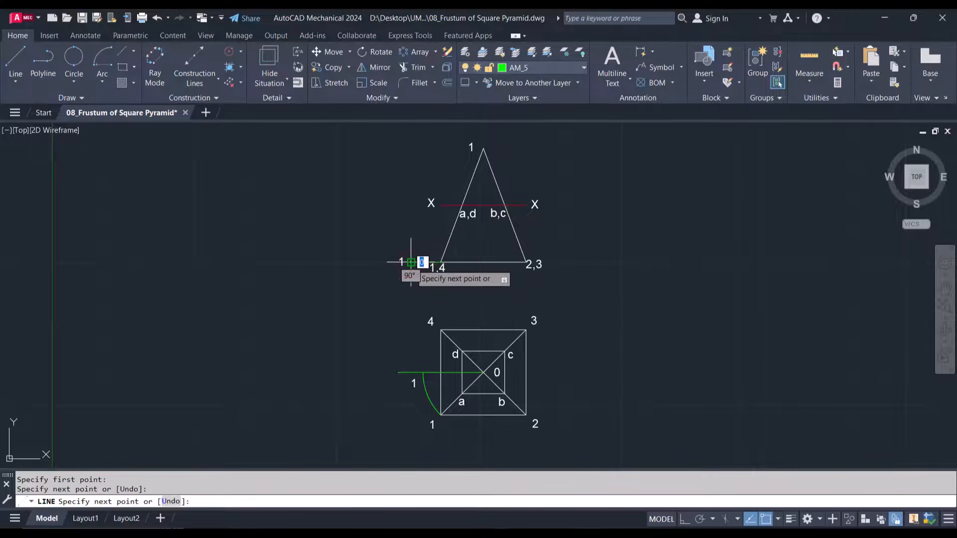
pyautogui.press('Escape')
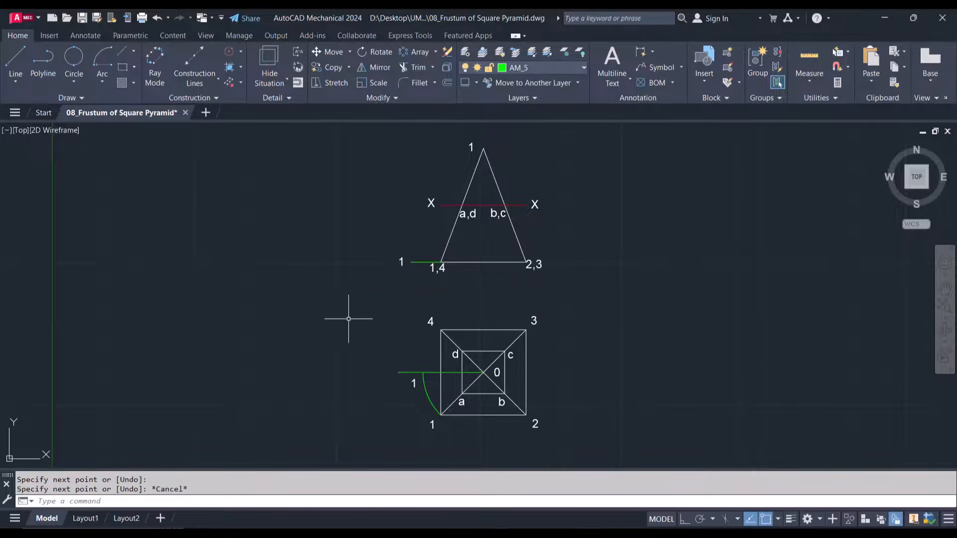
# Draw a vertical line from the arc's upper end to the base extension line, continuing with a slant line to the apex
pyautogui.click(19, 61)
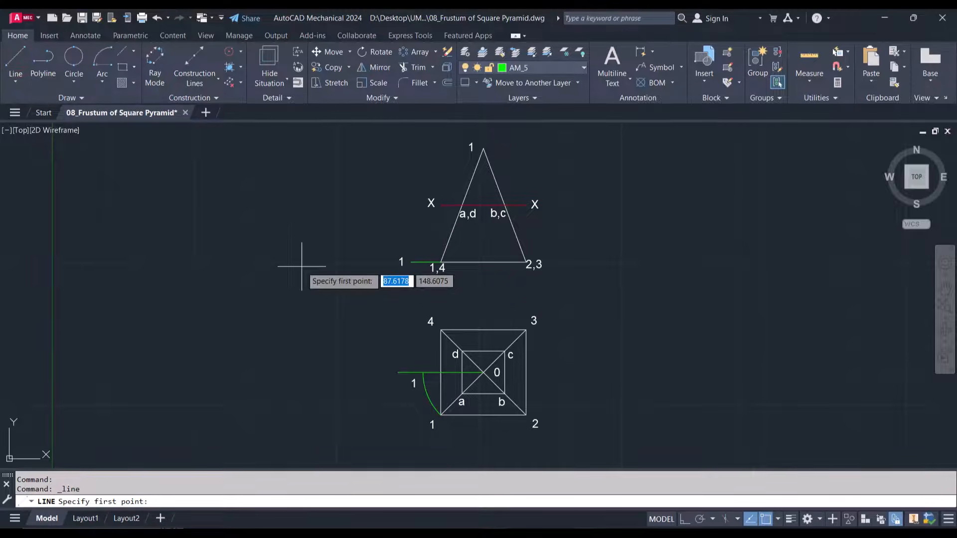
pyautogui.click(423, 372)
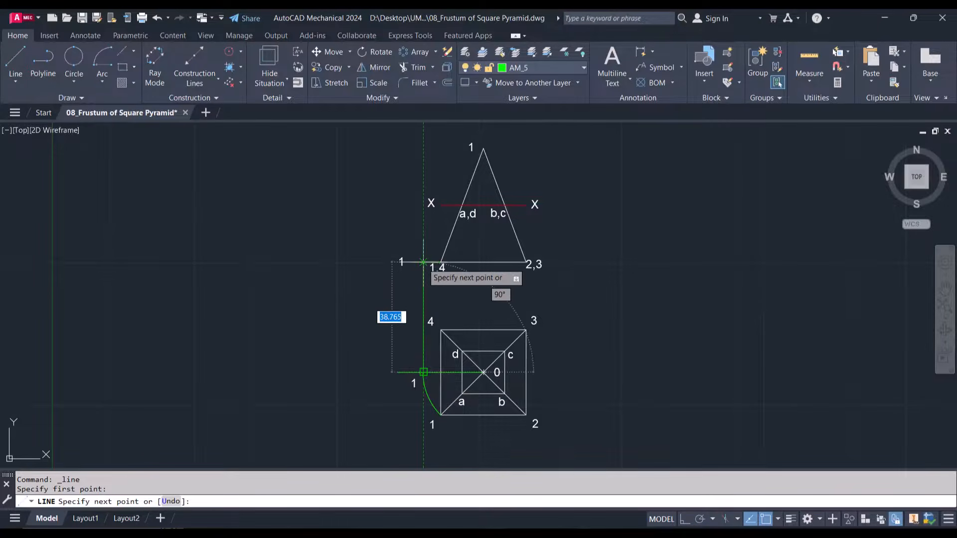
pyautogui.click(423, 263)
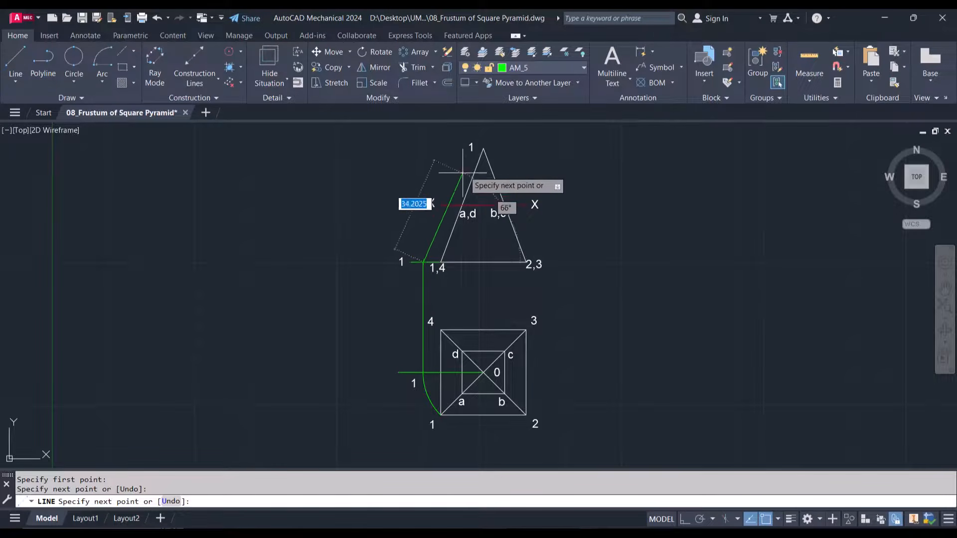
pyautogui.click(483, 148)
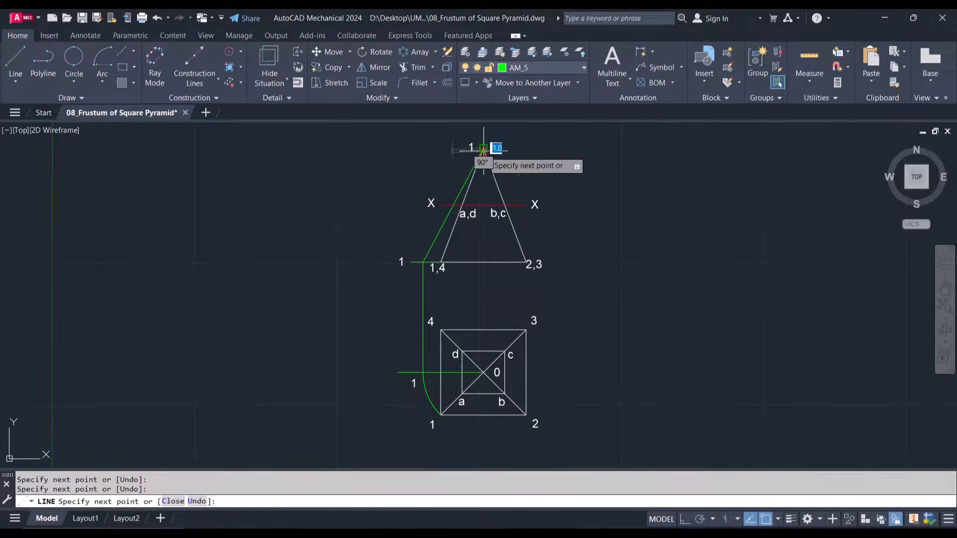
pyautogui.press('Escape')
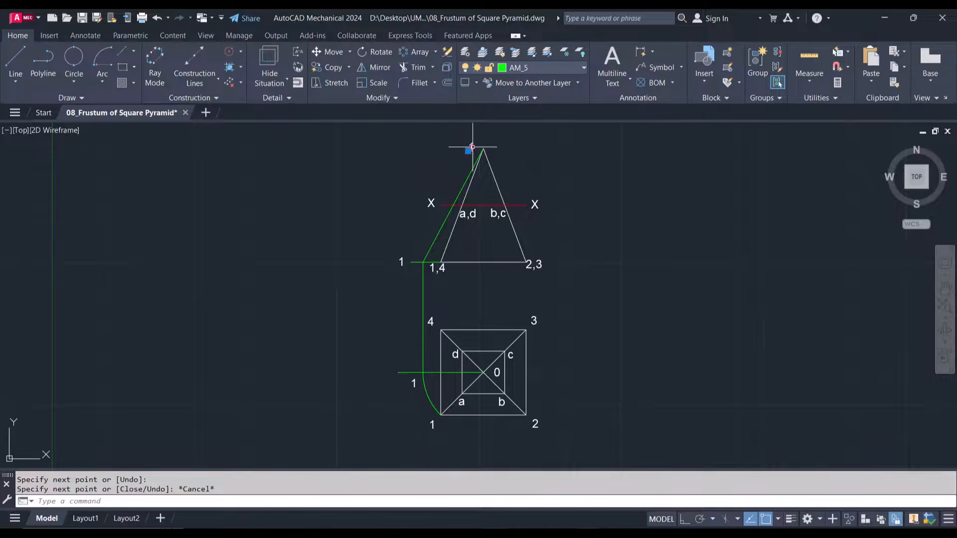
# Change the apex label to o and the label beside the arc's upper end to f
pyautogui.doubleClick(471, 148)
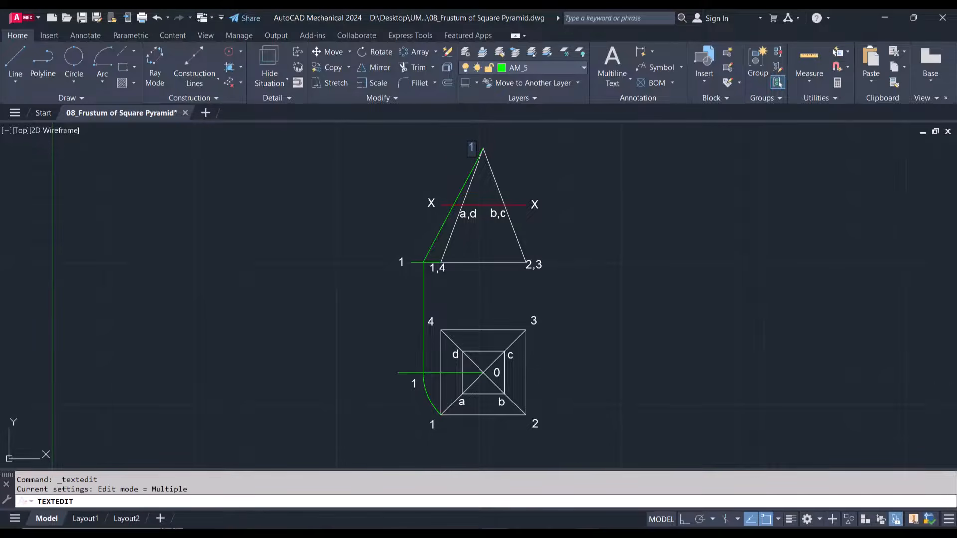
pyautogui.write('o')
pyautogui.click(431, 160)
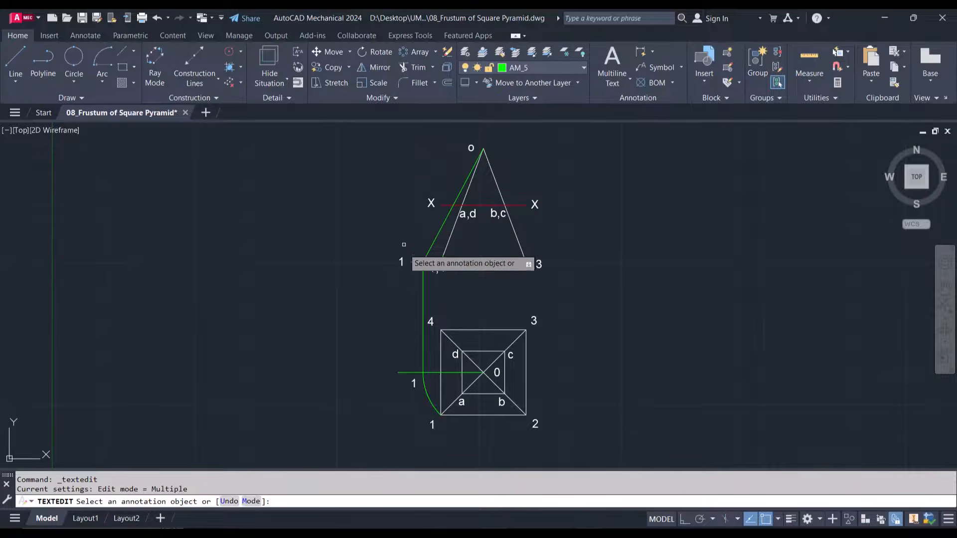
pyautogui.click(413, 384)
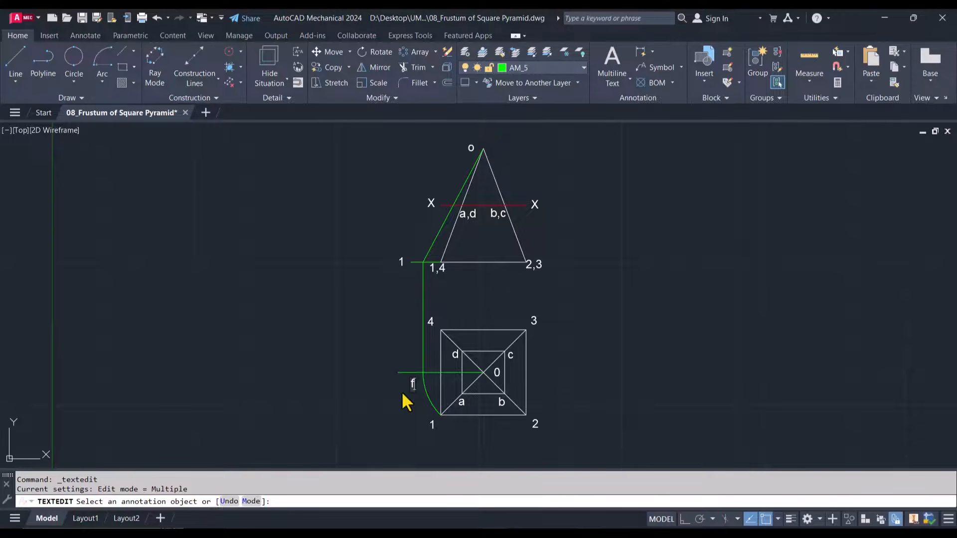
pyautogui.click(402, 262)
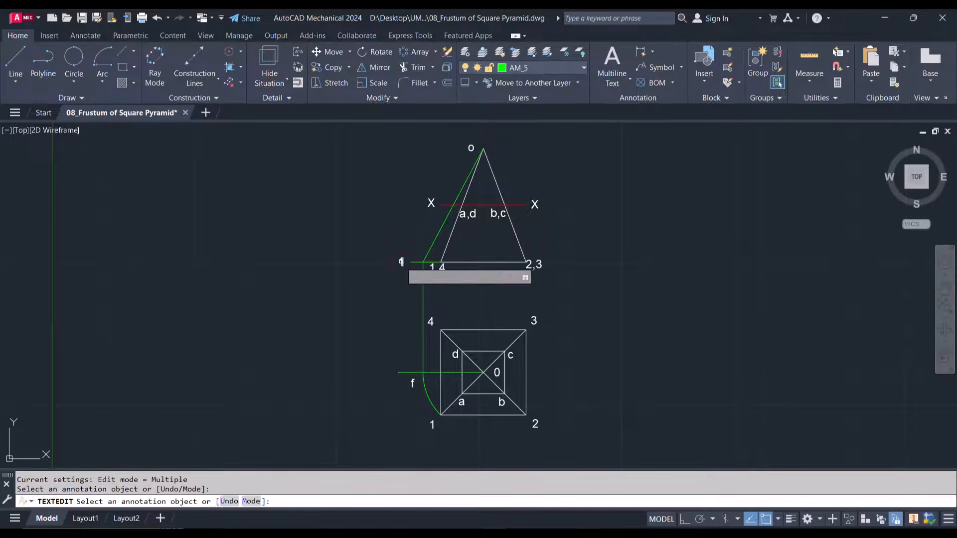
# Change the label at the base extension line to f1, and erase that label
pyautogui.click(402, 262)
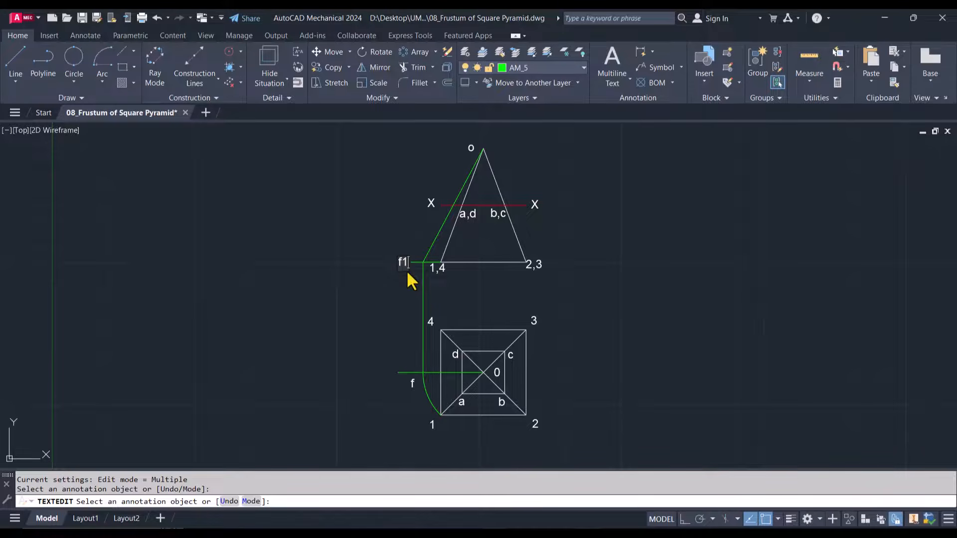
pyautogui.click(387, 305)
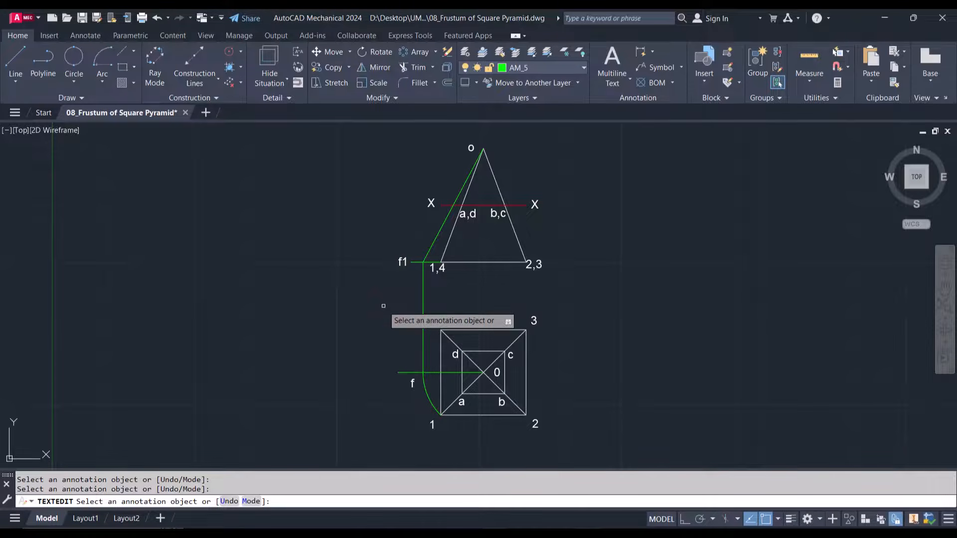
pyautogui.press('Escape')
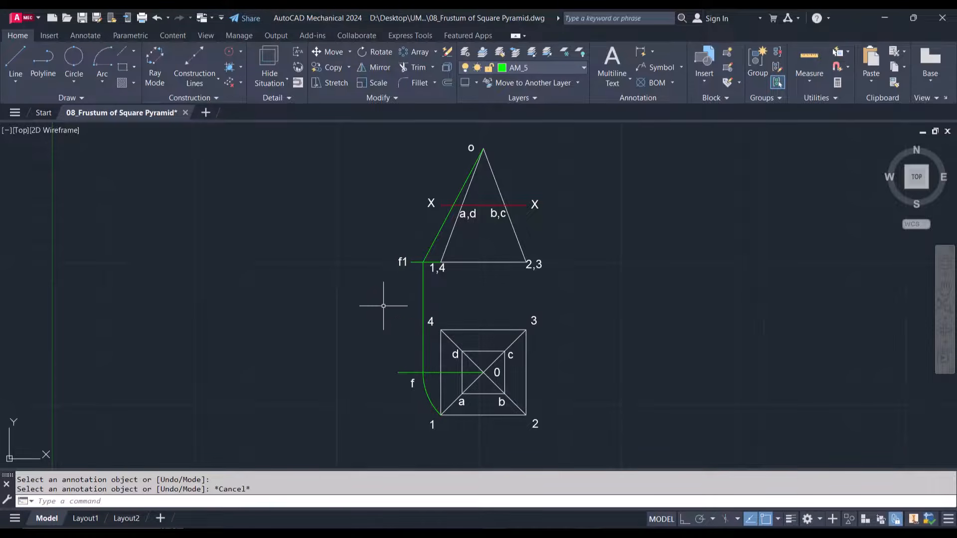
pyautogui.click(398, 259)
pyautogui.press('Delete')
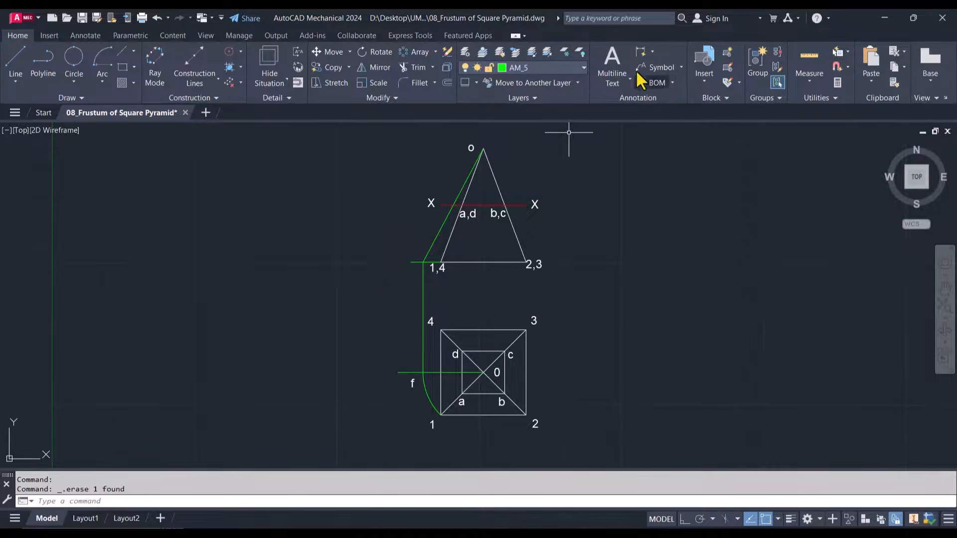
# Add a multiline text label f1 beside the outer end of the base extension line, formatting the 1 as a subscript
pyautogui.click(618, 84)
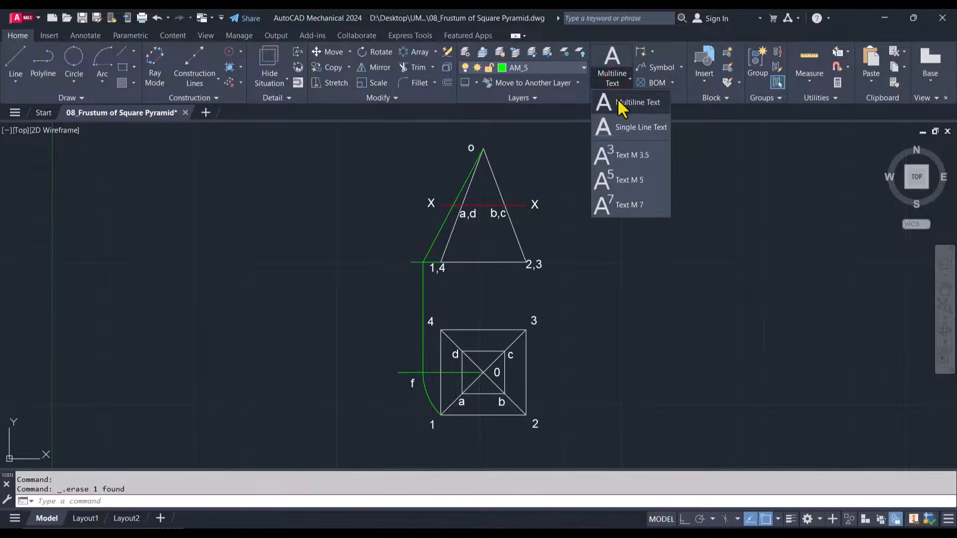
pyautogui.click(626, 102)
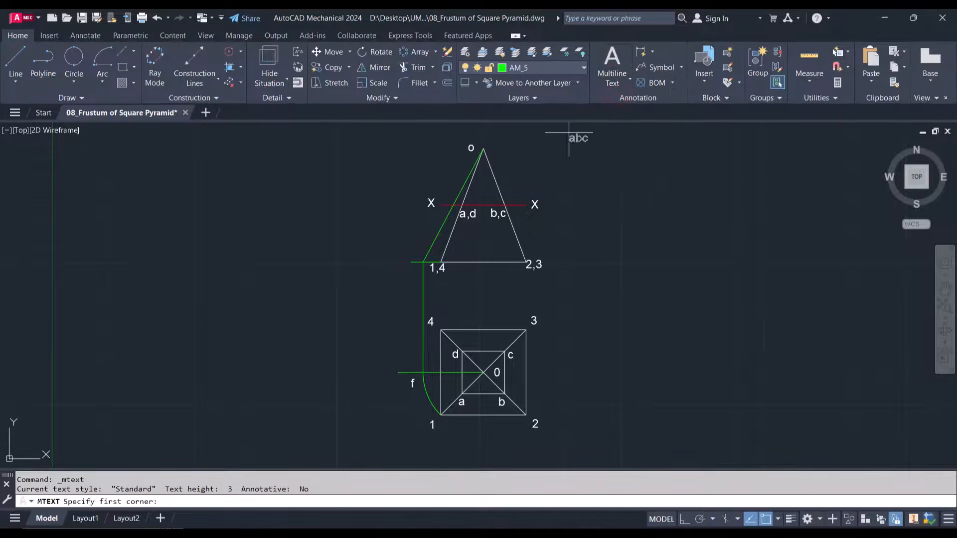
pyautogui.click(402, 251)
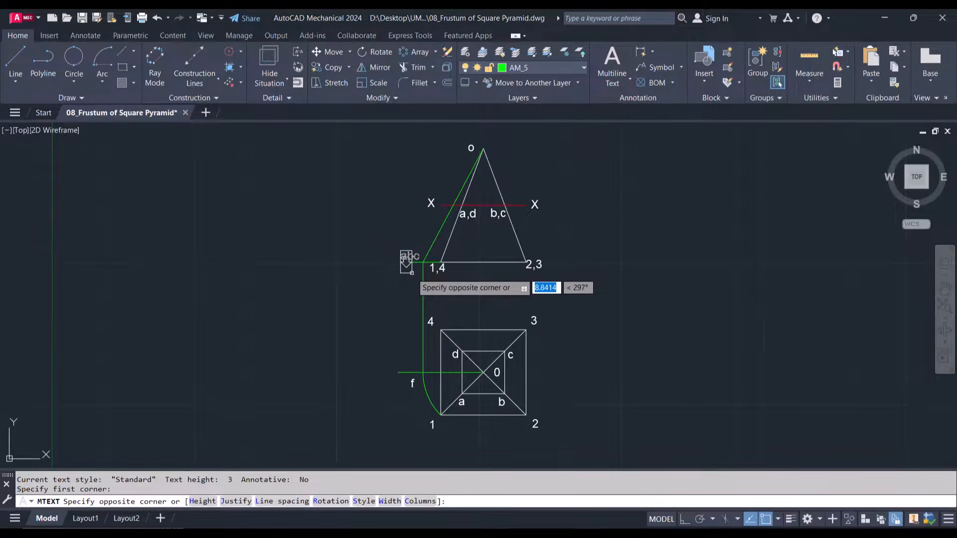
pyautogui.click(414, 272)
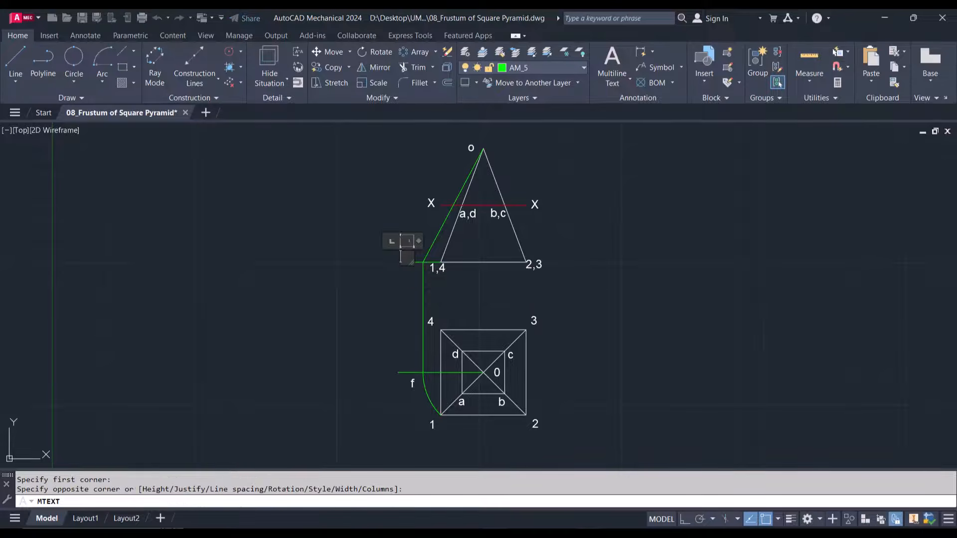
pyautogui.write('f1')
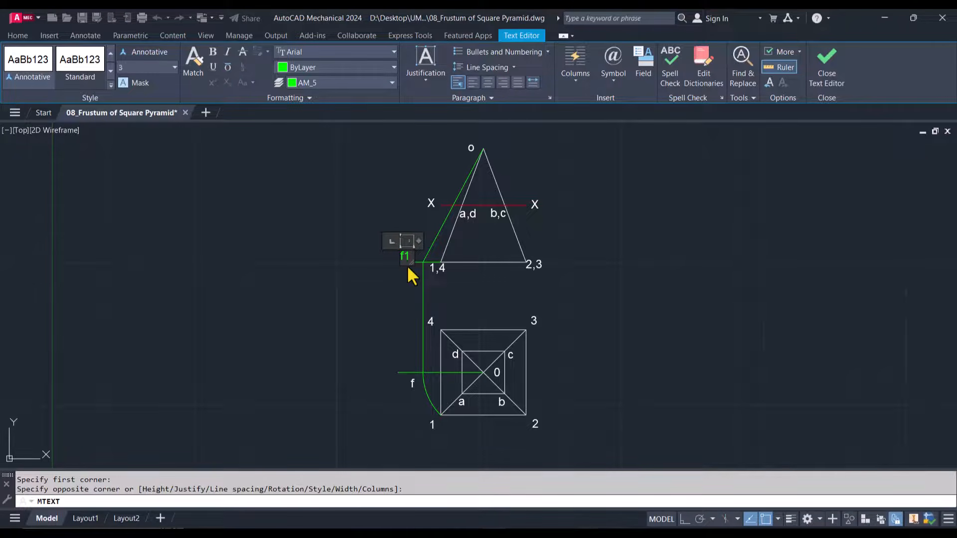
pyautogui.hotkey('shift', 'Left')
pyautogui.click(228, 82)
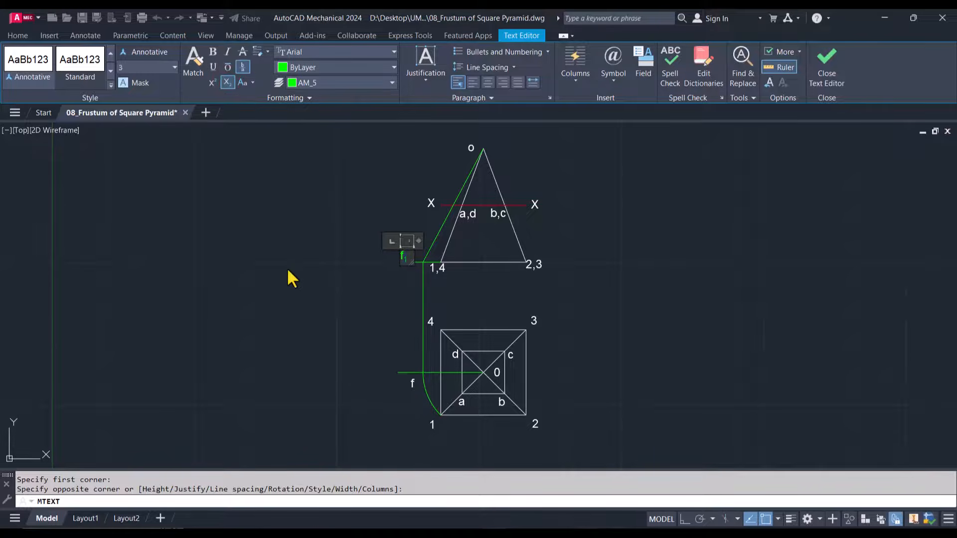
pyautogui.click(318, 300)
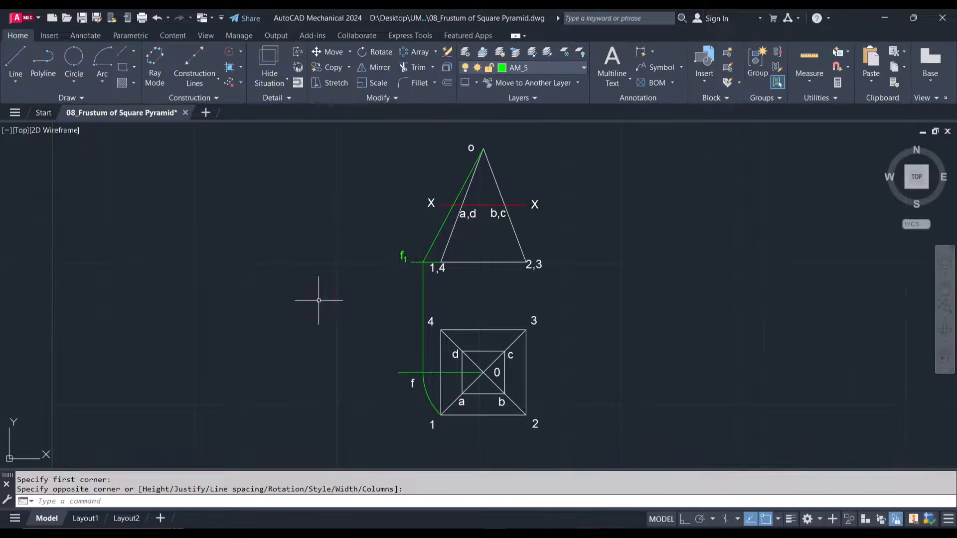
pyautogui.press('Escape')
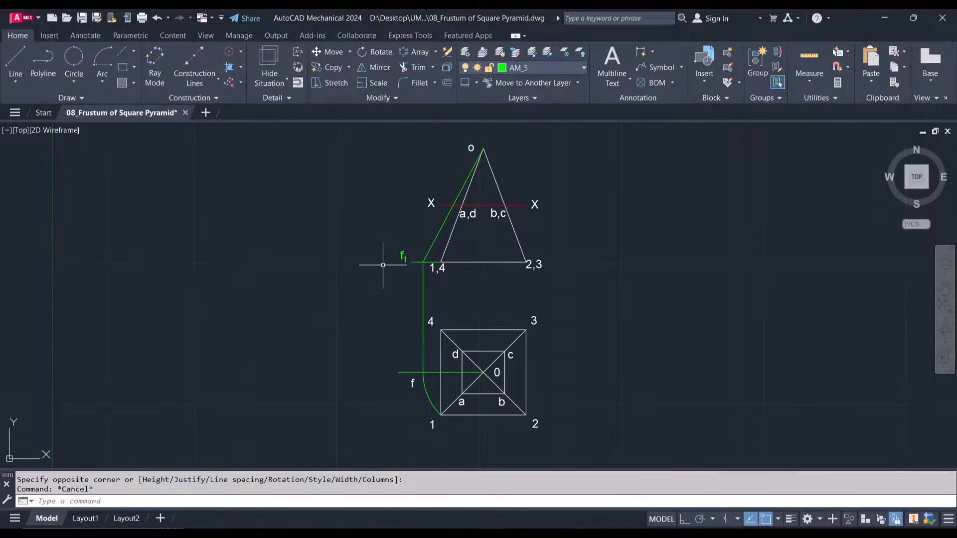
# Move the apex label o closer to the apex, just above the tip of the triangle
pyautogui.click(471, 148)
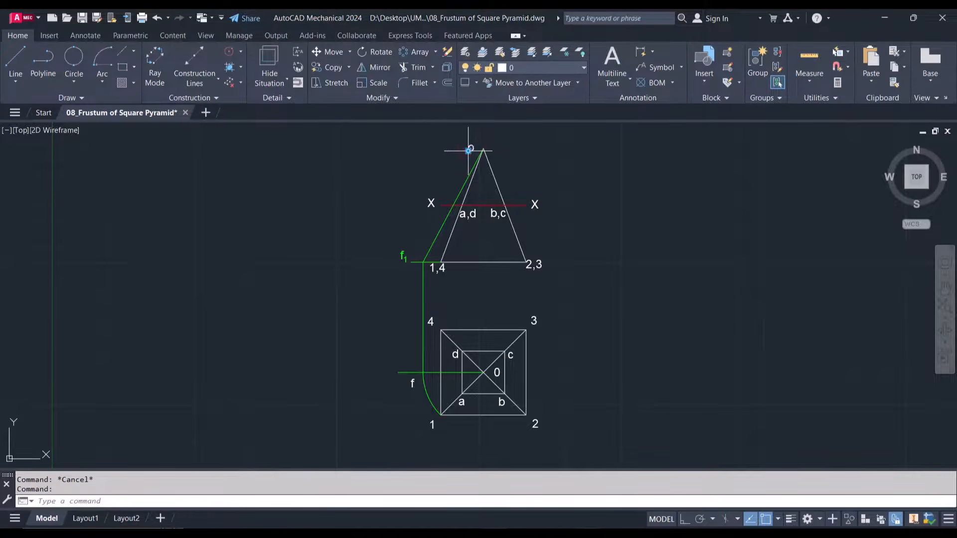
pyautogui.click(470, 149)
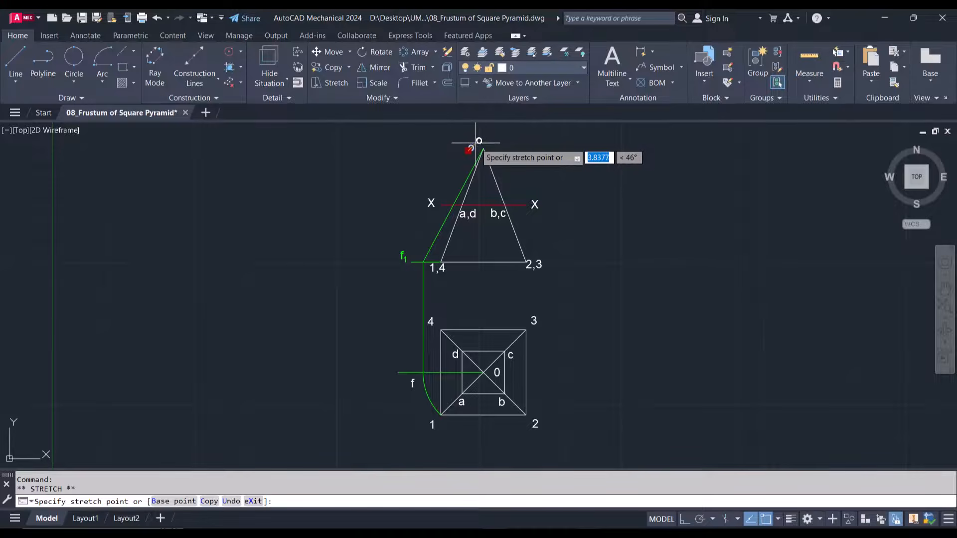
pyautogui.click(475, 142)
pyautogui.press('Escape')
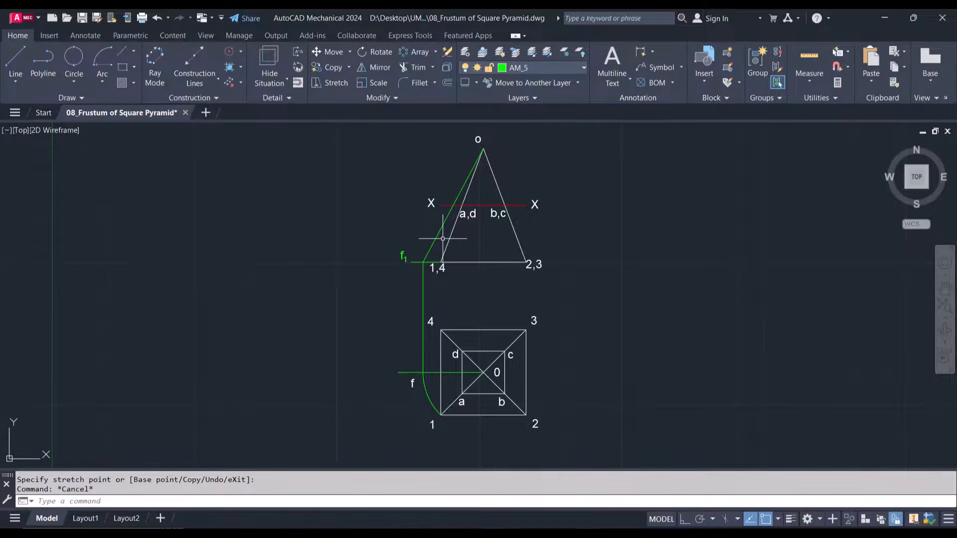
# Attach a leader note reading "true length" to the green slant line, placing its text beyond the left X label
pyautogui.click(662, 70)
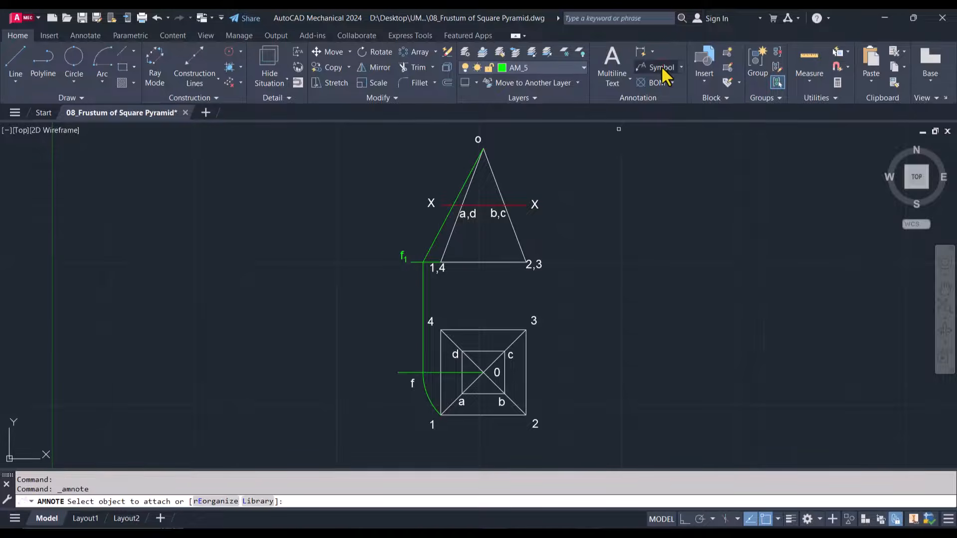
pyautogui.click(442, 223)
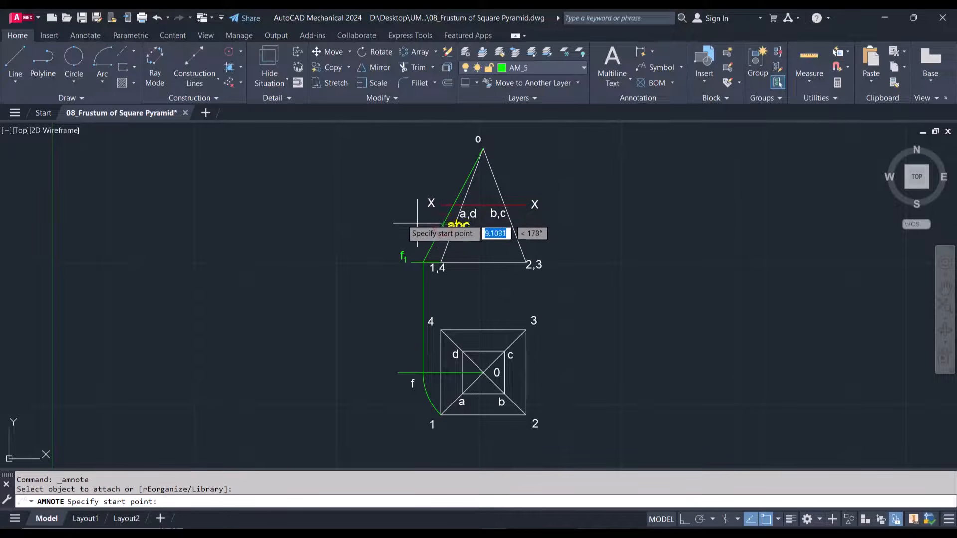
pyautogui.click(393, 204)
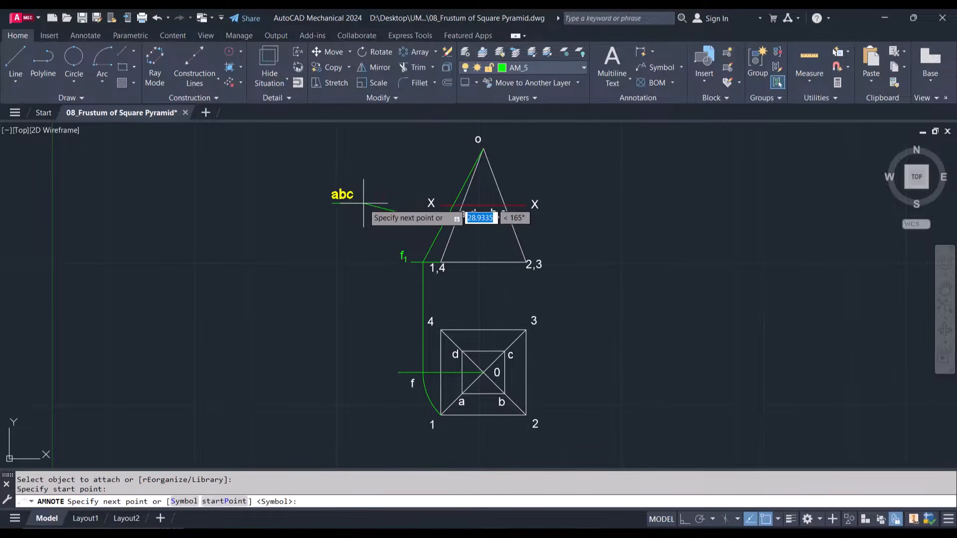
pyautogui.click(364, 203)
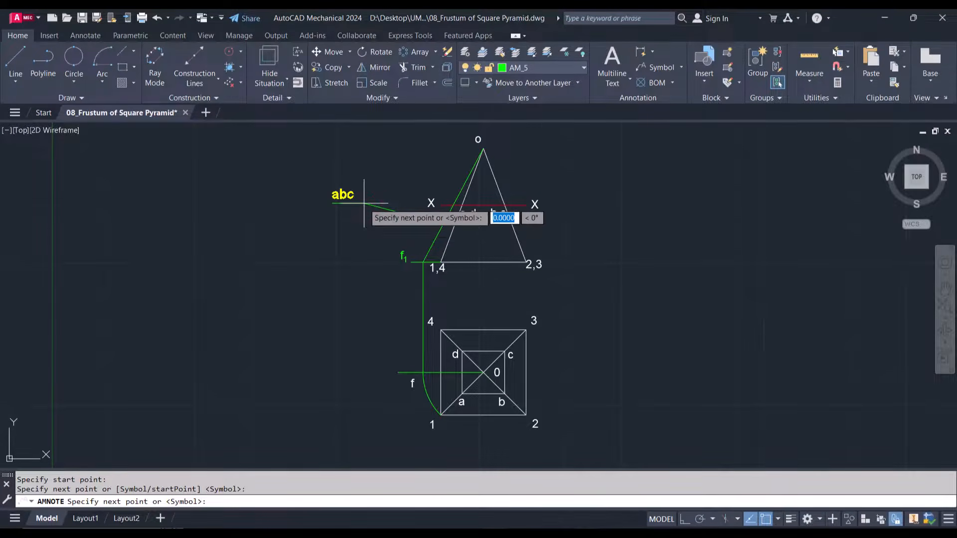
pyautogui.press('Return')
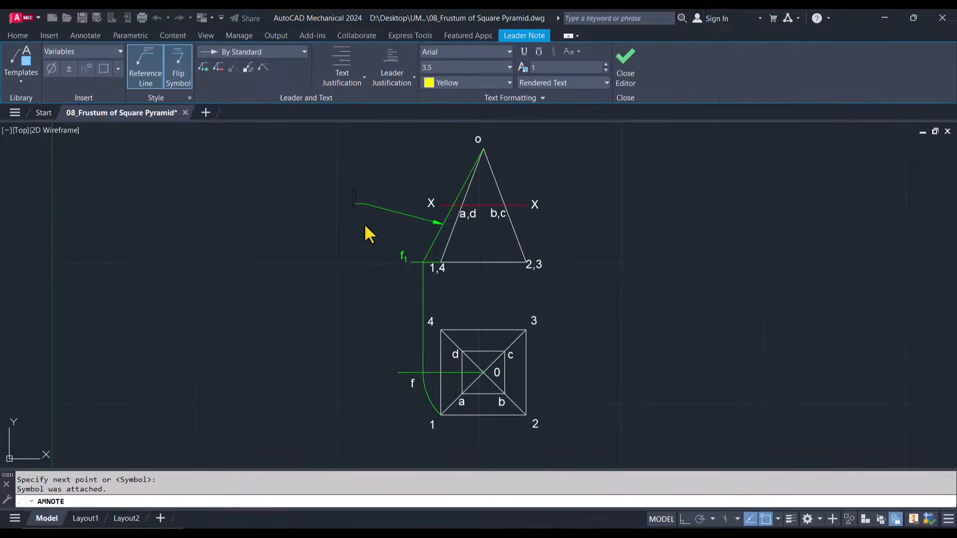
pyautogui.write('true le')
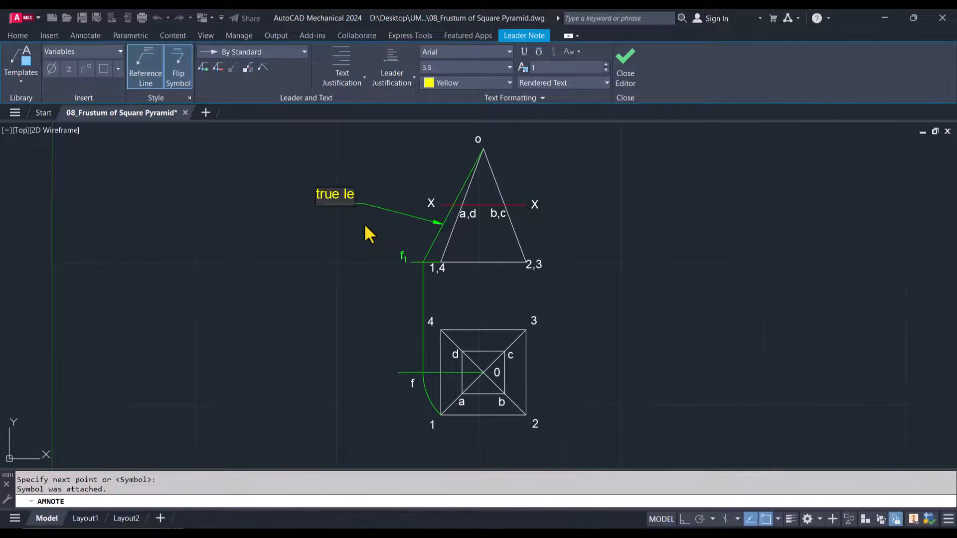
pyautogui.write('ngth')
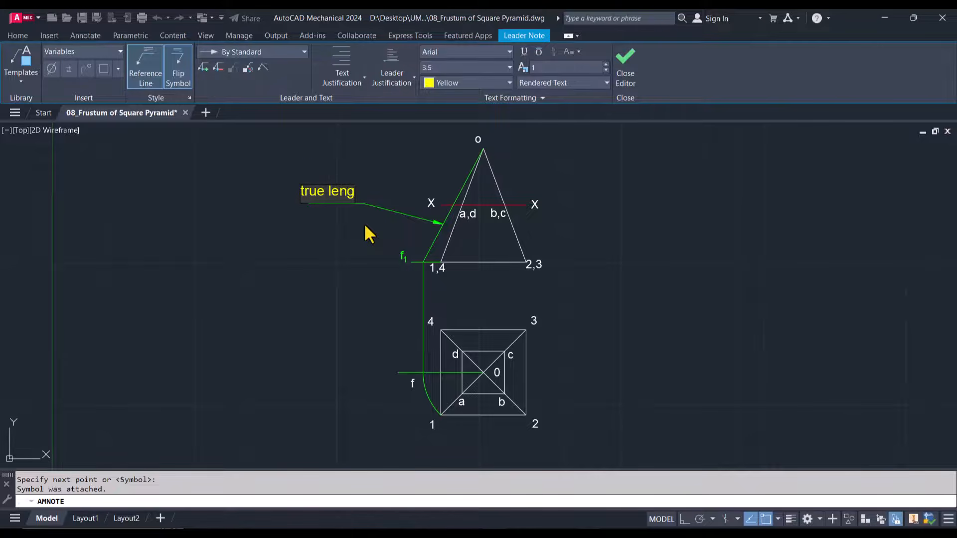
pyautogui.click(359, 240)
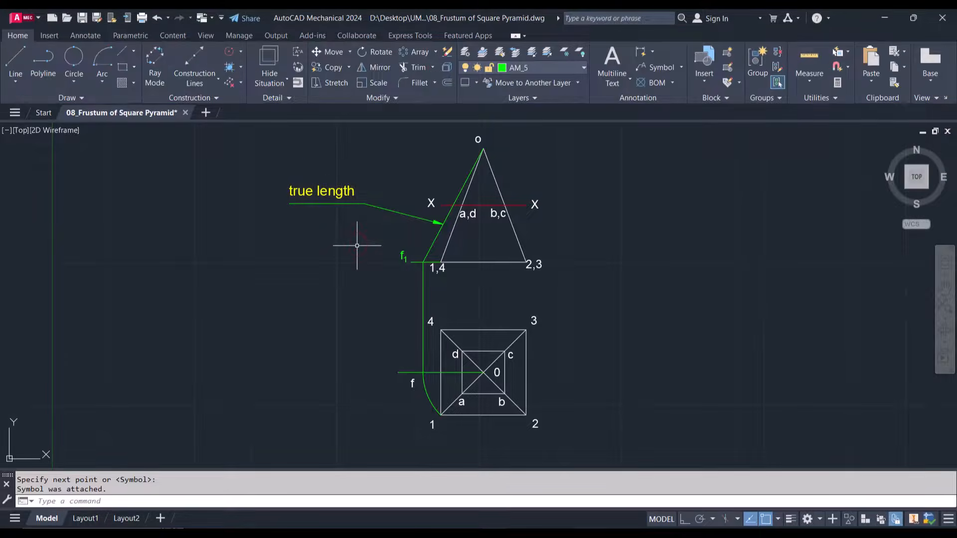
pyautogui.press('Escape')
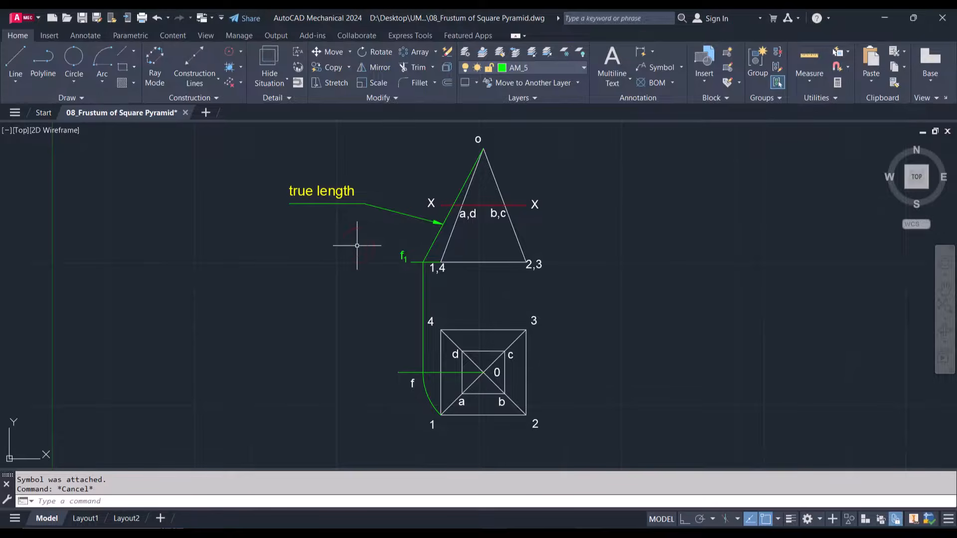
pyautogui.click(342, 190)
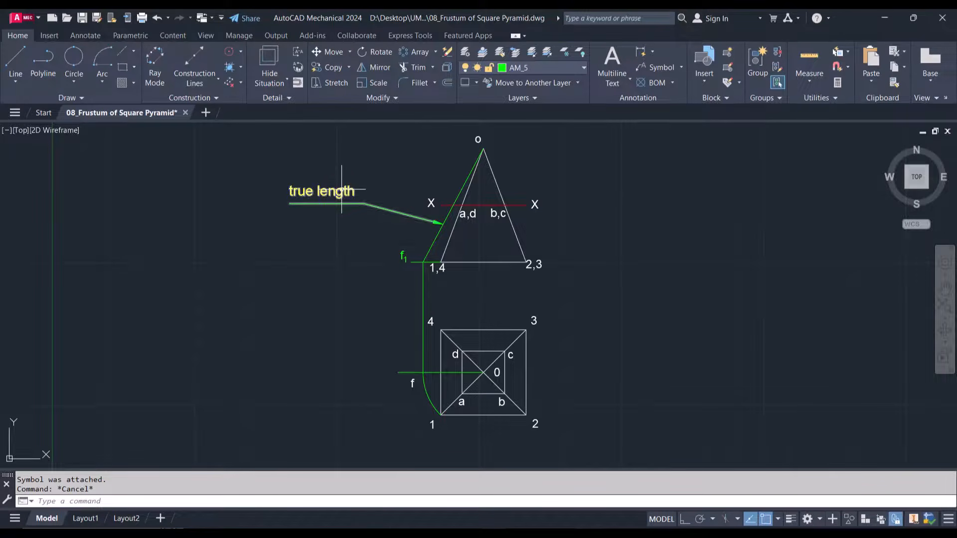
pyautogui.press('Delete')
pyautogui.hotkey('ctrl', 'z')
# Set the text height of the "true length" leader note to 2.5
pyautogui.doubleClick(344, 191)
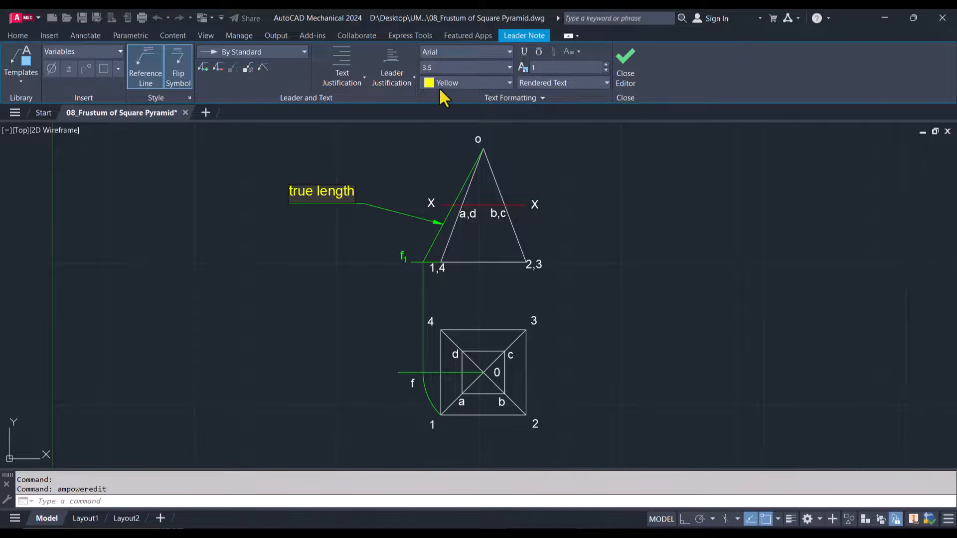
pyautogui.click(435, 66)
pyautogui.doubleClick(330, 189)
pyautogui.click(330, 190)
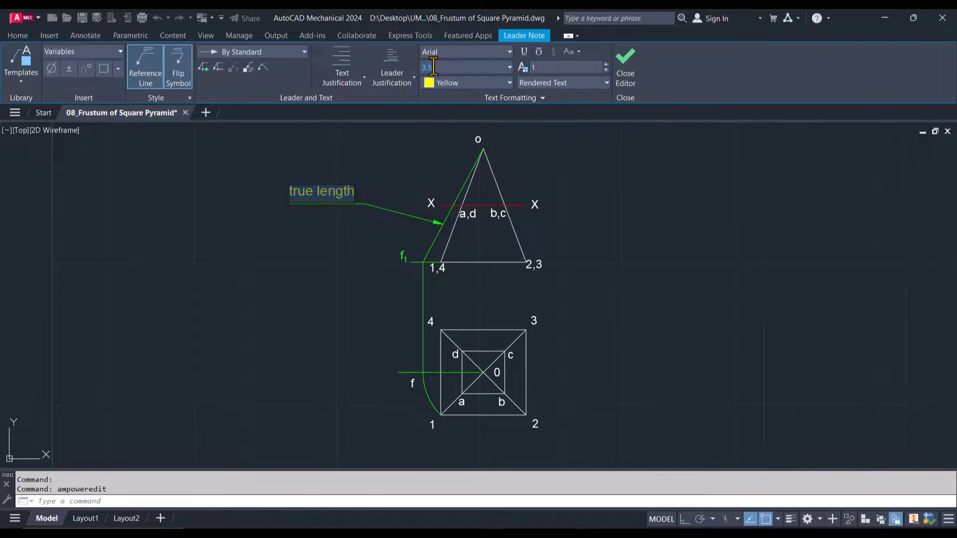
pyautogui.write('2.5')
pyautogui.press('Return')
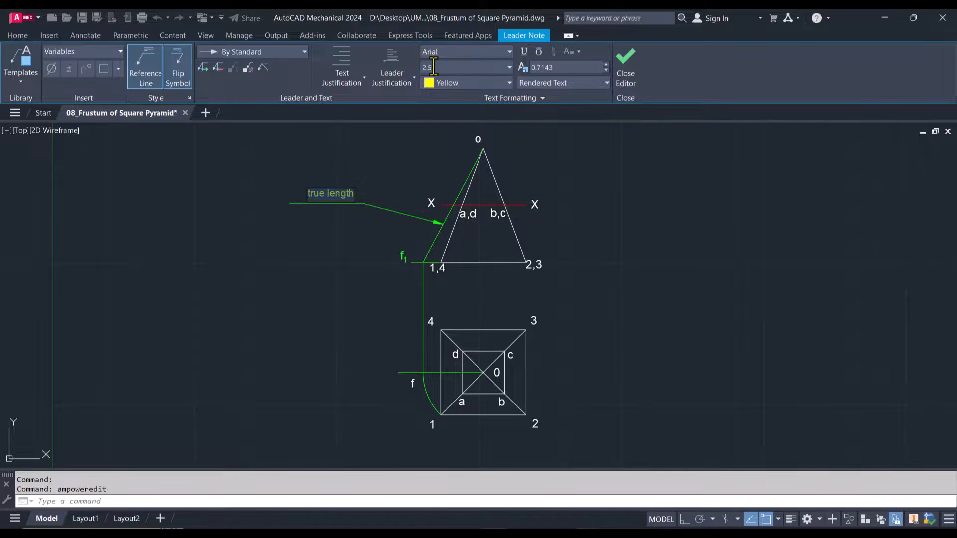
pyautogui.click(315, 265)
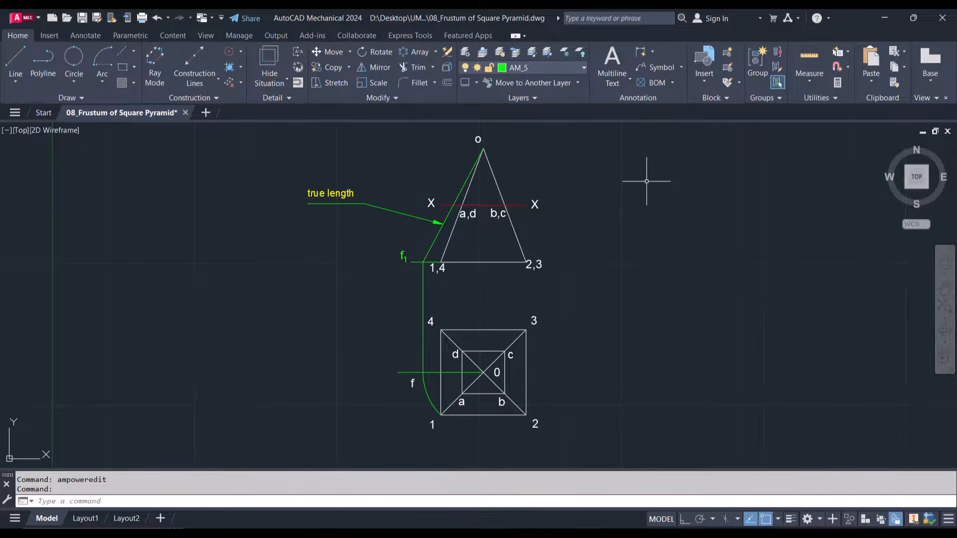
pyautogui.press('Escape')
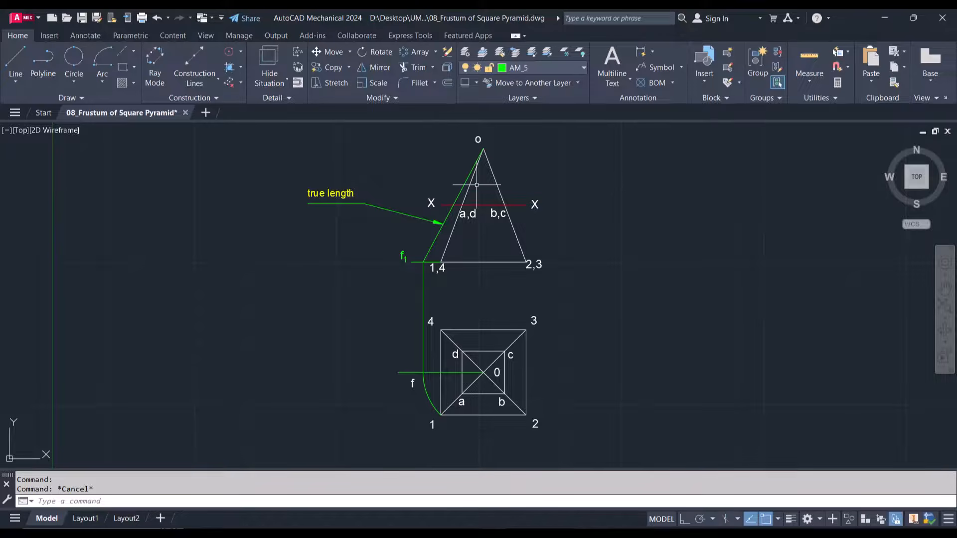
# Measure the length of the green true-length slant line from the apex to f1
pyautogui.click(803, 54)
pyautogui.moveTo(464, 174)
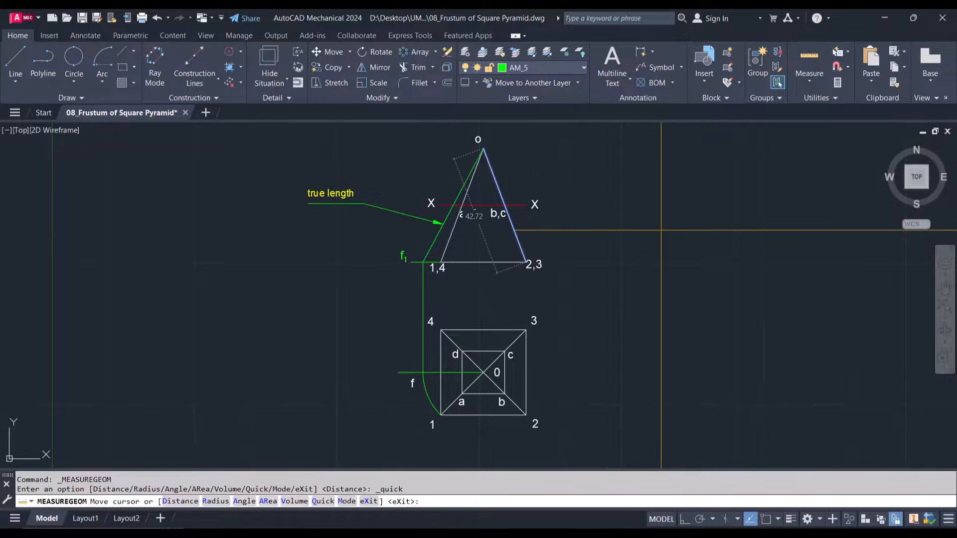
pyautogui.press('Escape')
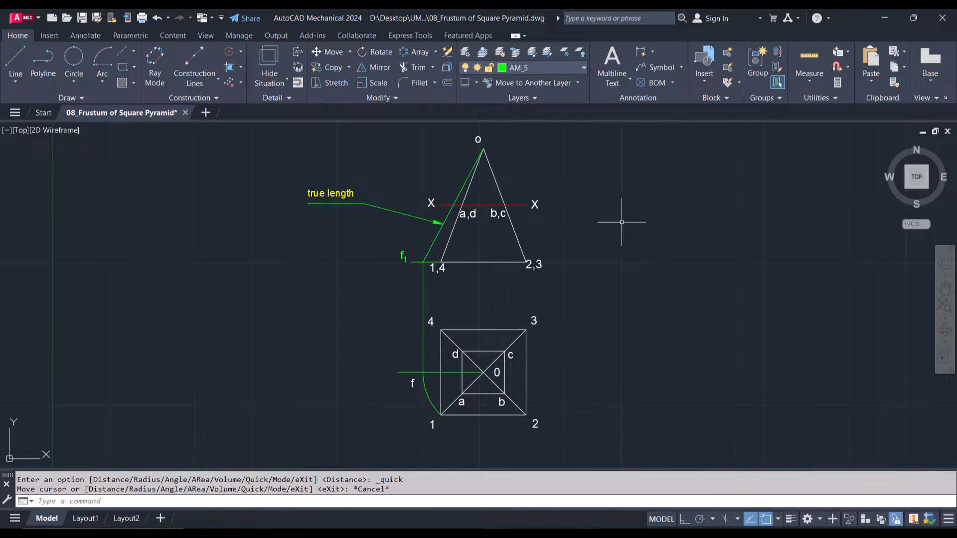
# Make layer 0 current and draw a 45.3 mm line sloping down-left at about 114° from a point level with the apex, right of the elevation
pyautogui.click(517, 238)
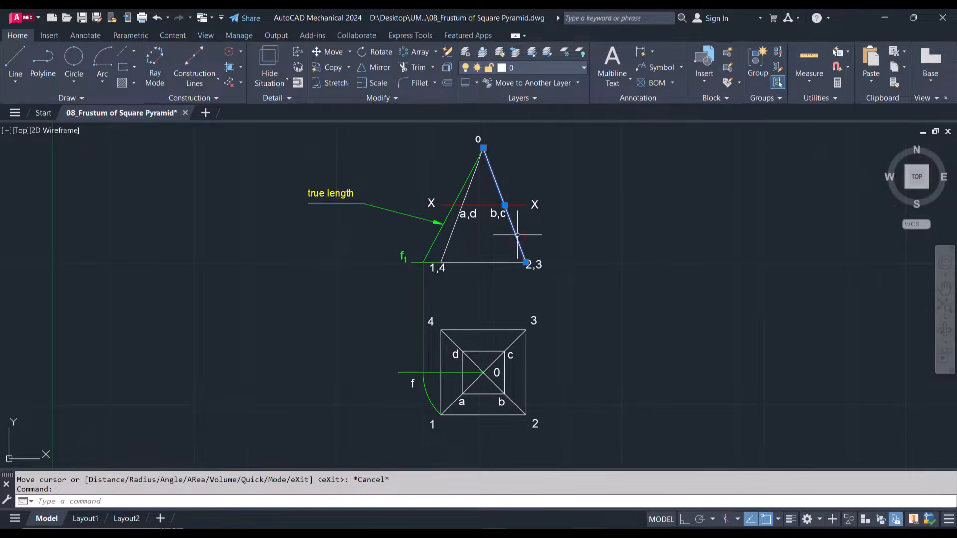
pyautogui.click(482, 52)
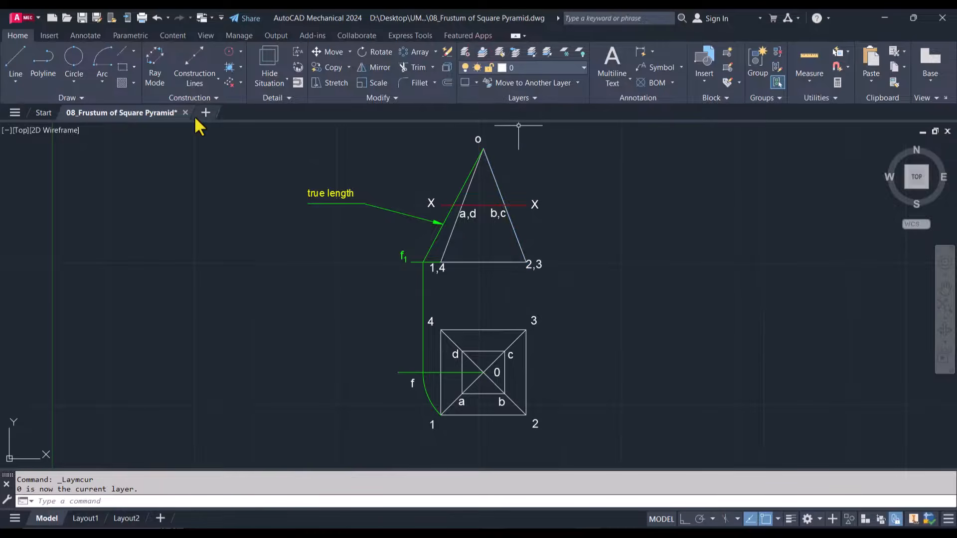
pyautogui.click(15, 59)
pyautogui.click(630, 148)
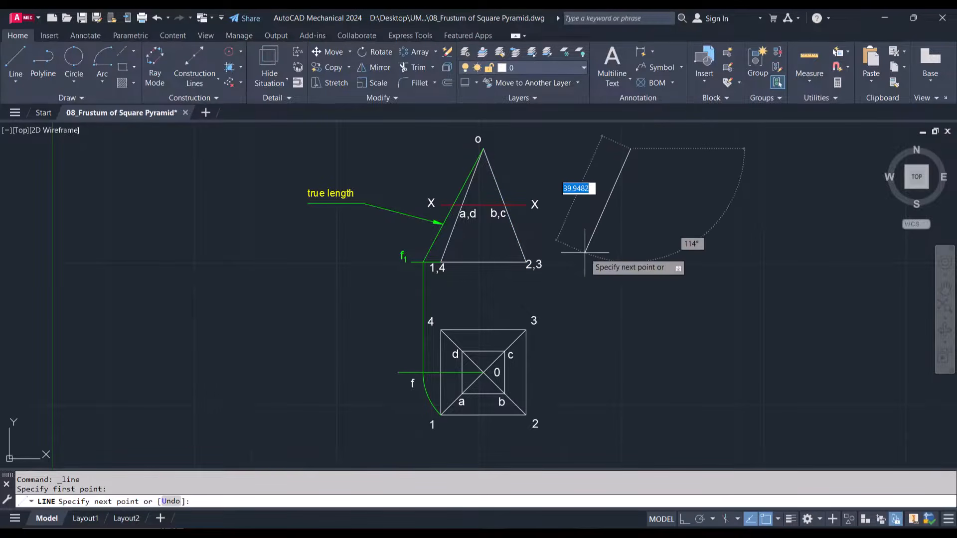
pyautogui.write('45.3')
pyautogui.press('Return')
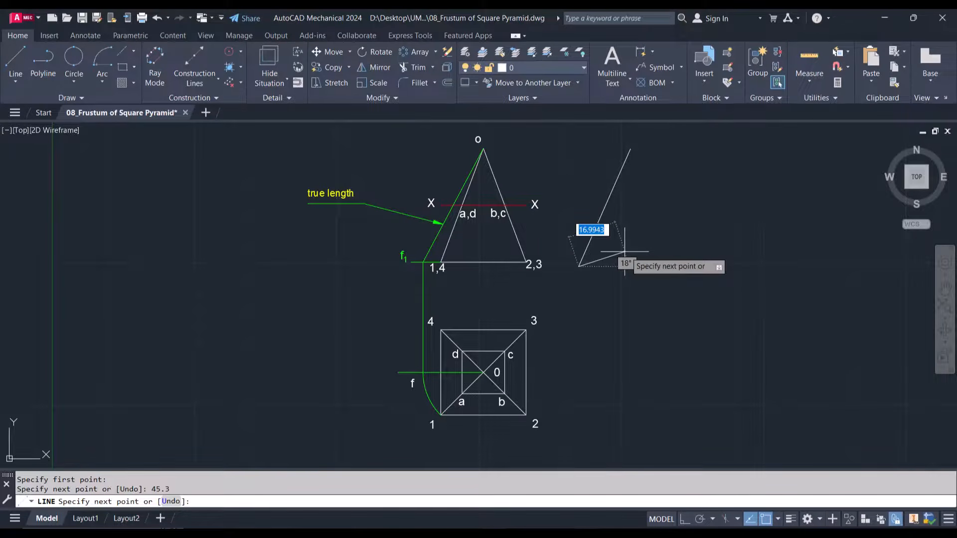
# Draw a Center, Start, End arc centred on the slanted line's upper end, sweeping counterclockwise from its lower end to just past directly above the centre
pyautogui.click(104, 75)
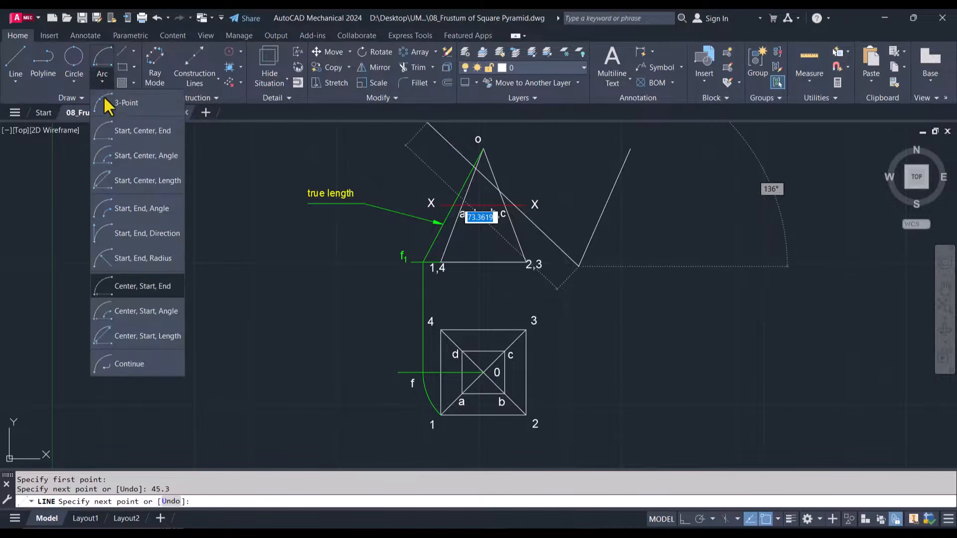
pyautogui.click(136, 288)
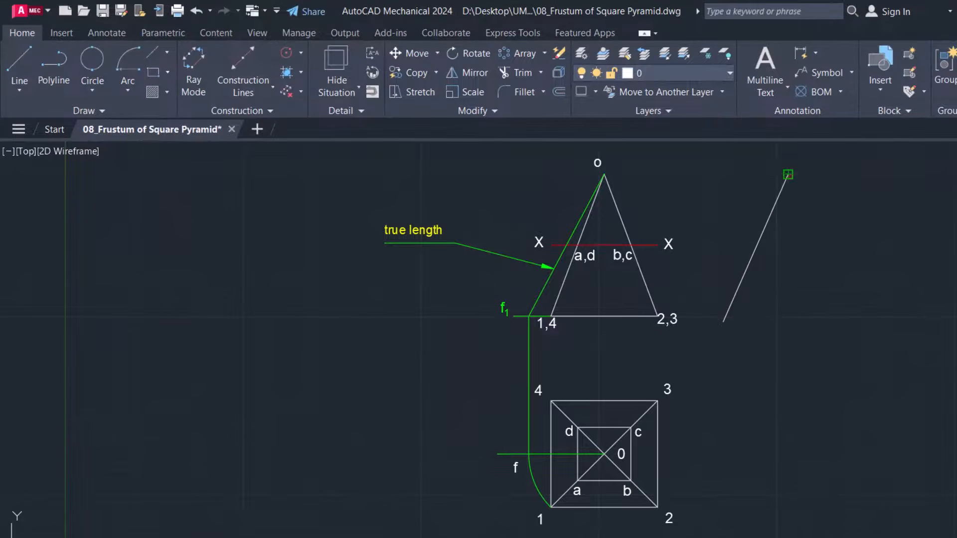
pyautogui.click(787, 174)
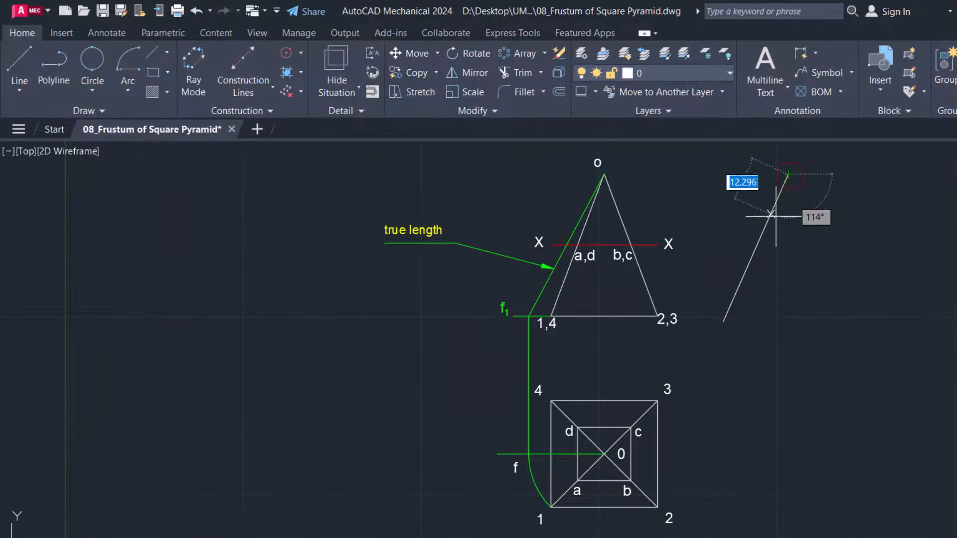
pyautogui.click(723, 322)
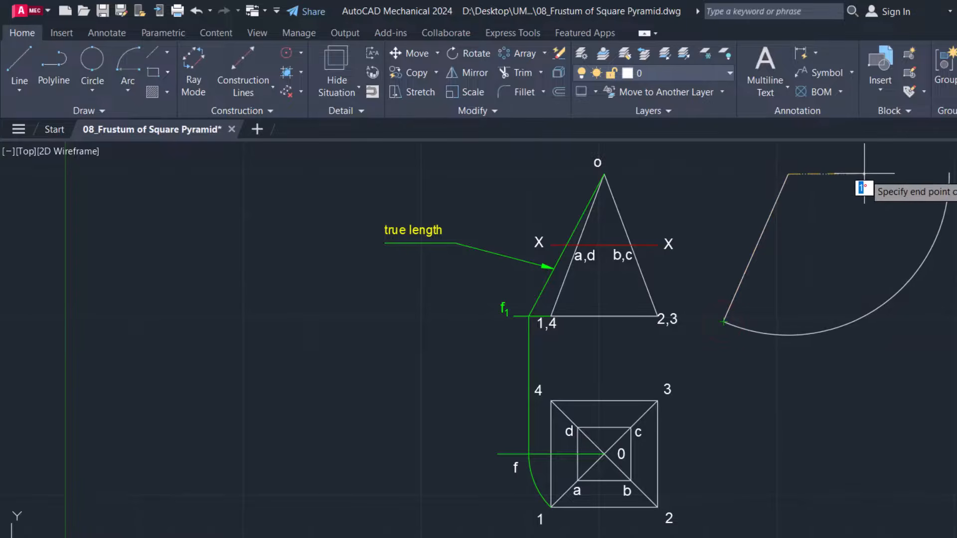
pyautogui.scroll(-4, 867, 179)
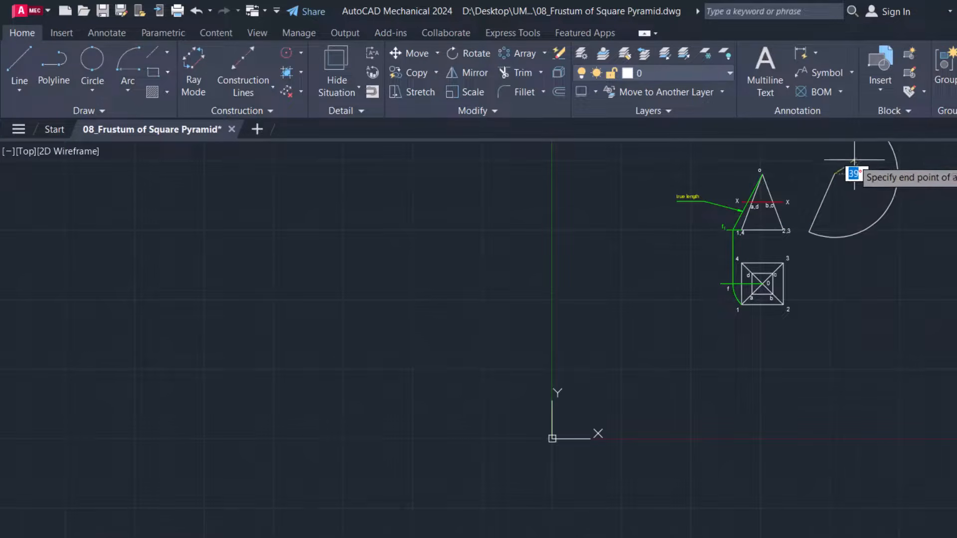
pyautogui.rightClick(824, 158)
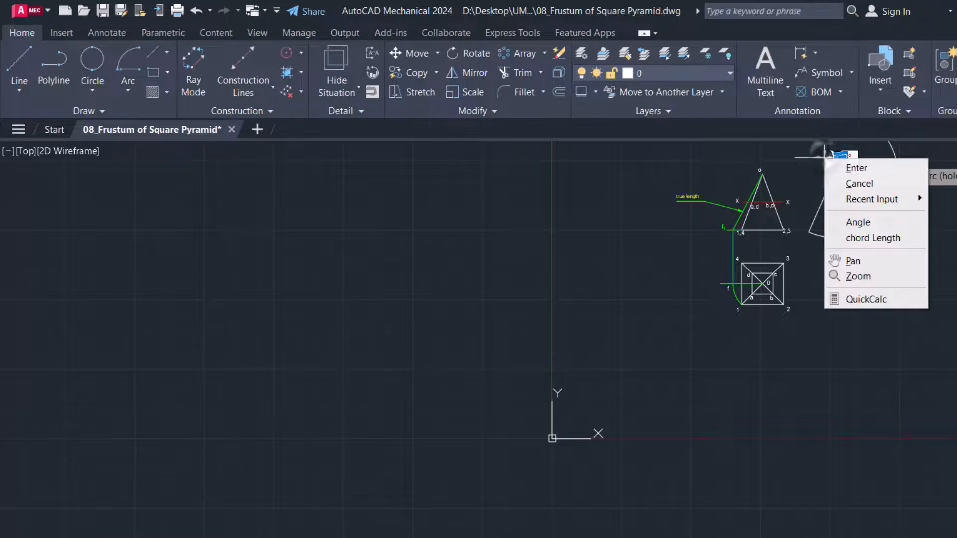
pyautogui.click(853, 261)
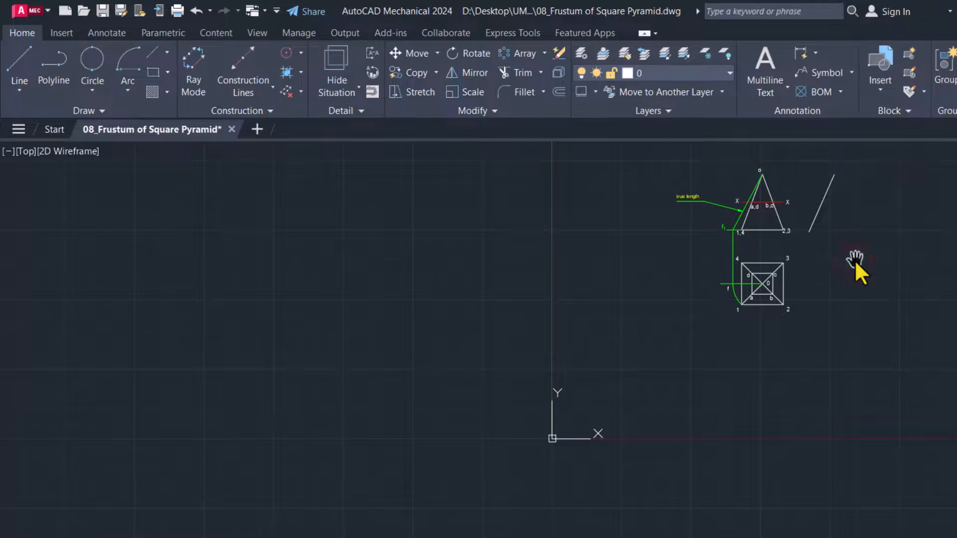
pyautogui.moveTo(854, 267)
pyautogui.mouseDown()
pyautogui.moveTo(794, 410)
pyautogui.moveTo(788, 365)
pyautogui.mouseUp()
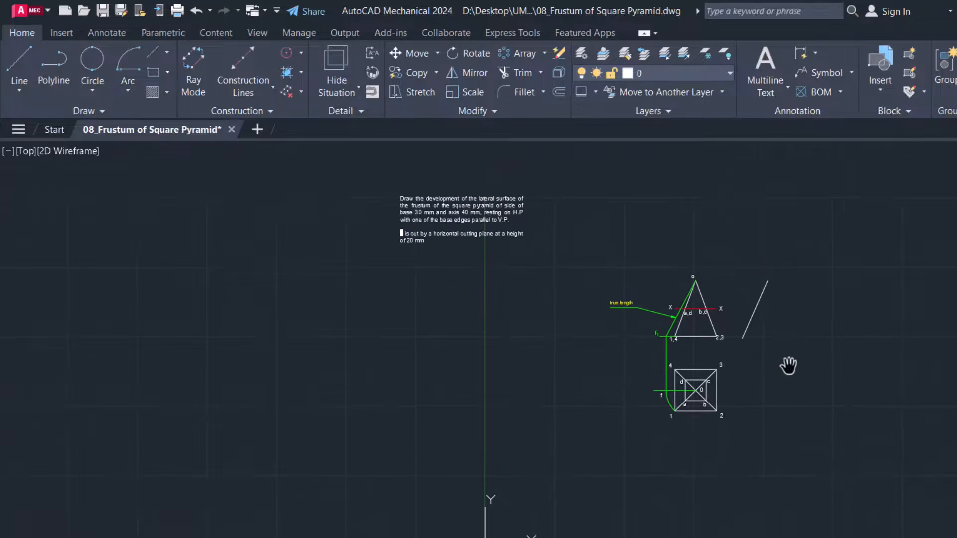
pyautogui.press('Escape')
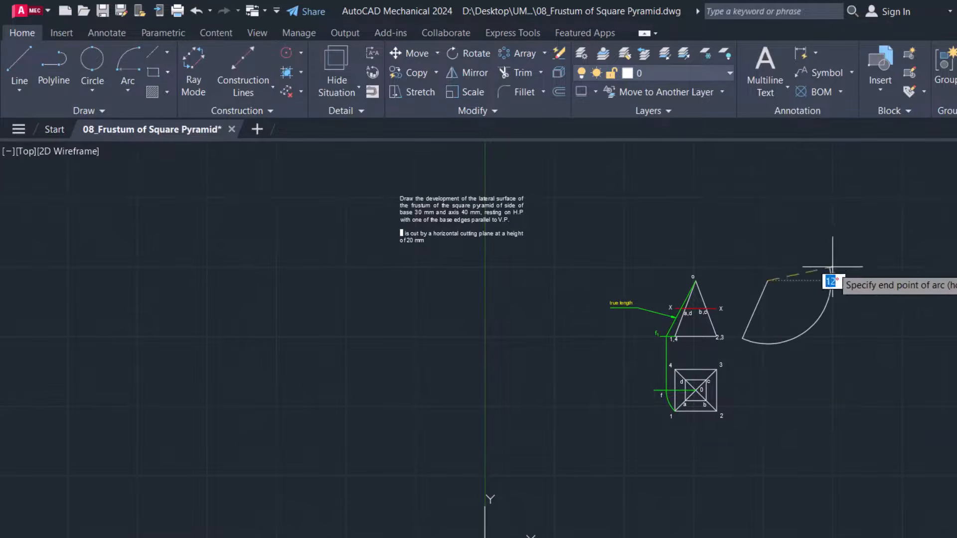
pyautogui.click(758, 229)
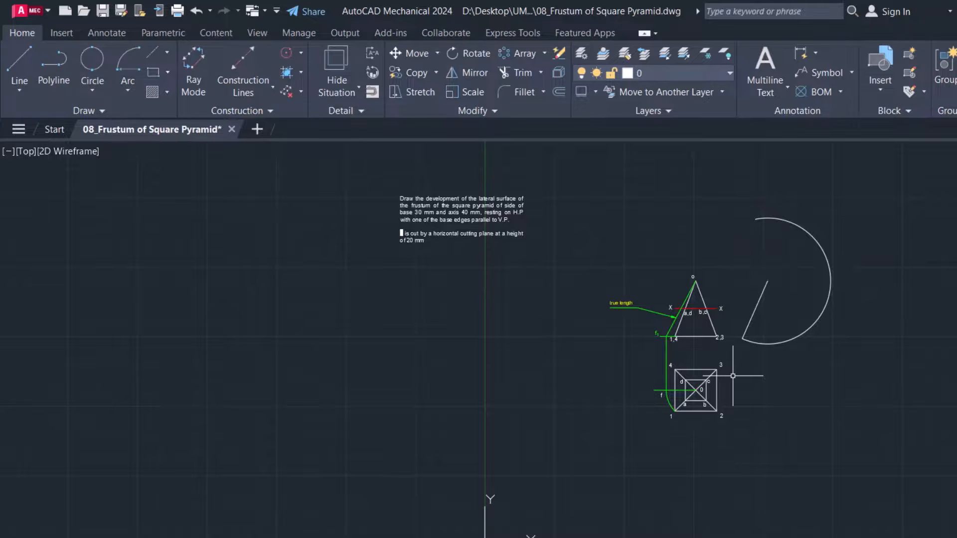
# Make layer AM_CL current and strike a short 30 mm radius arc across the large arc, centred on the slanted line's lower end
pyautogui.scroll(2, 733, 376)
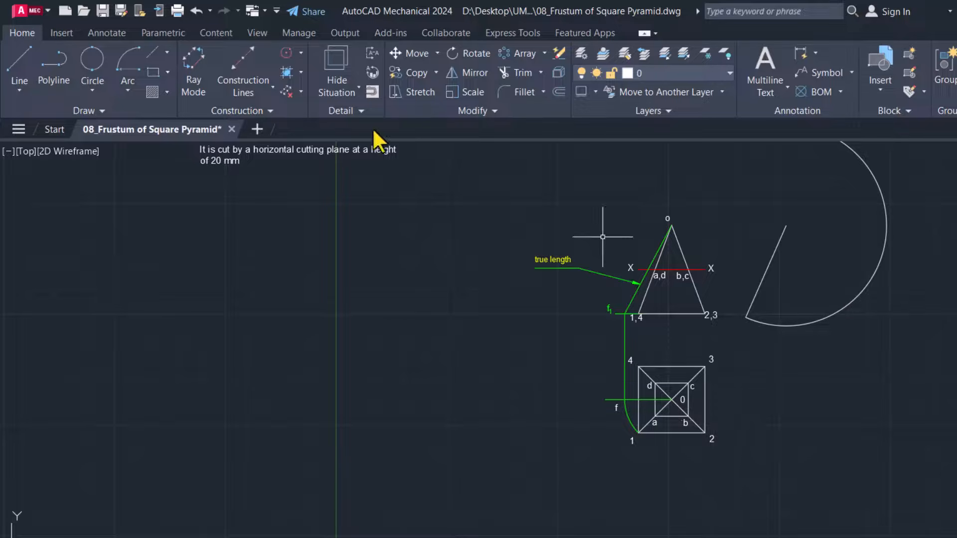
pyautogui.click(125, 62)
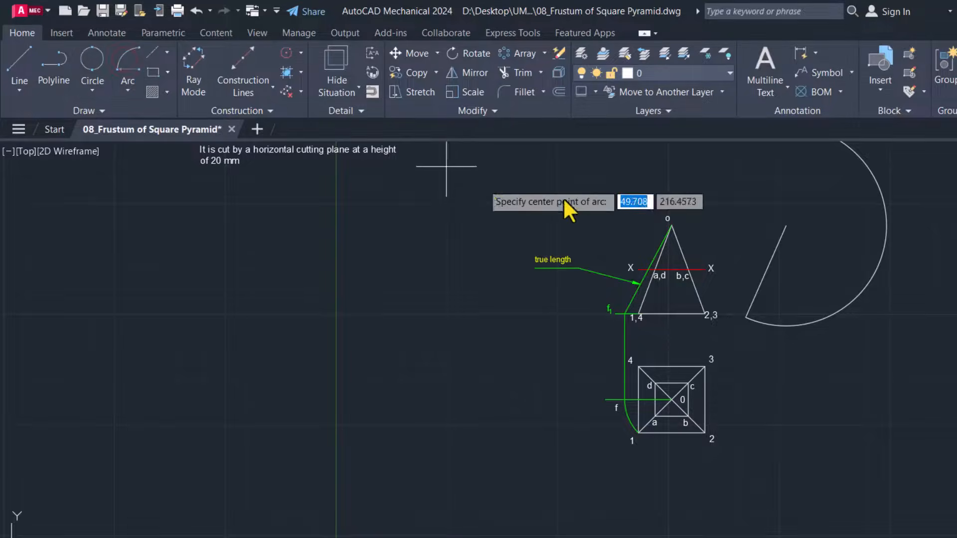
pyautogui.click(658, 75)
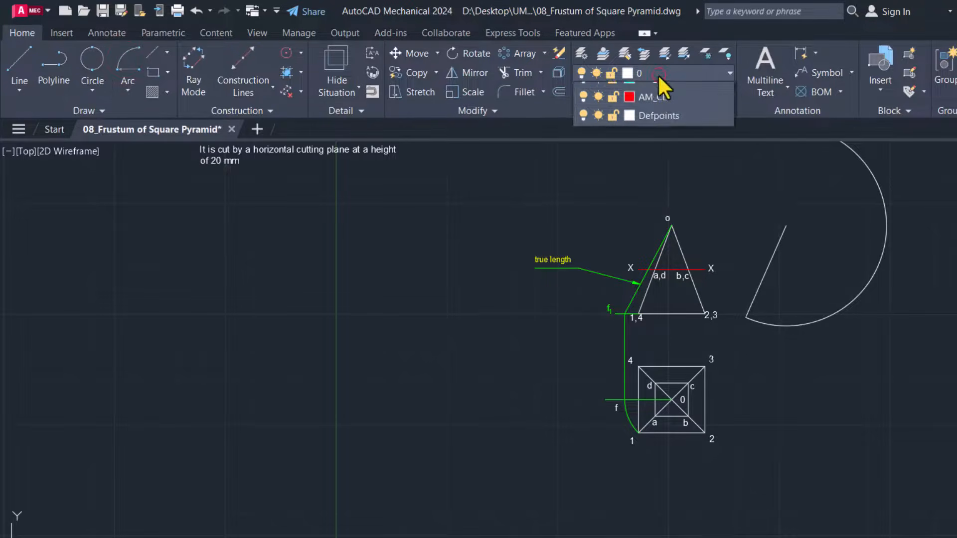
pyautogui.click(648, 147)
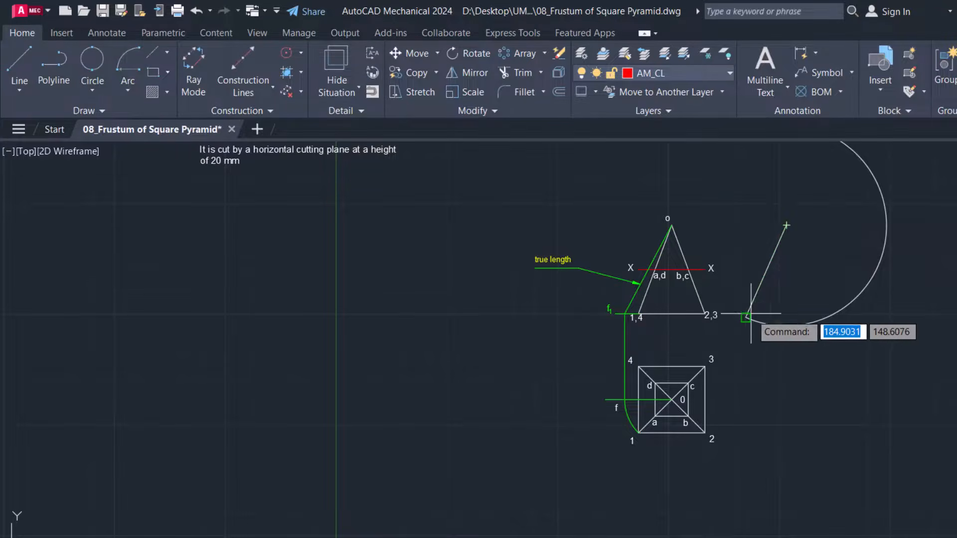
pyautogui.write('a')
pyautogui.press('Return')
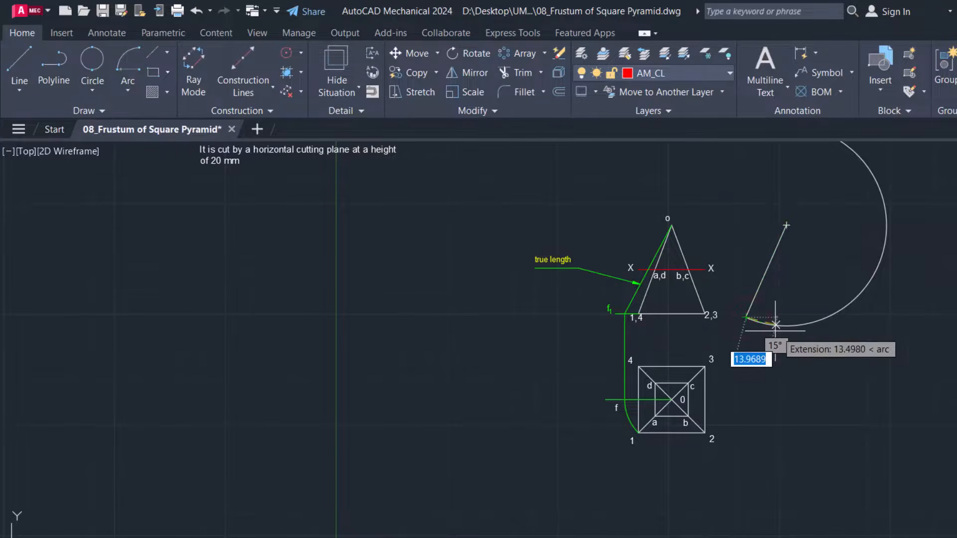
pyautogui.scroll(4, 768, 329)
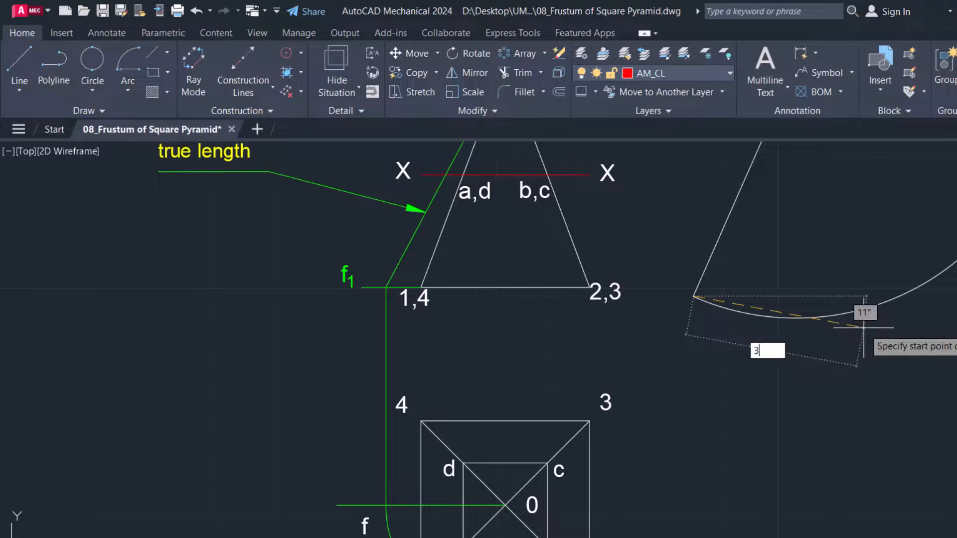
pyautogui.press('Return')
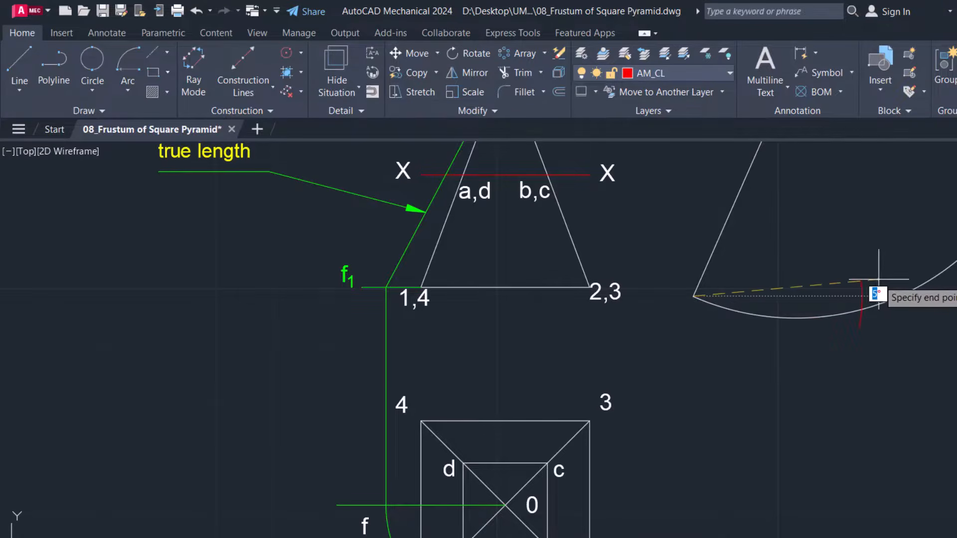
pyautogui.press('Escape')
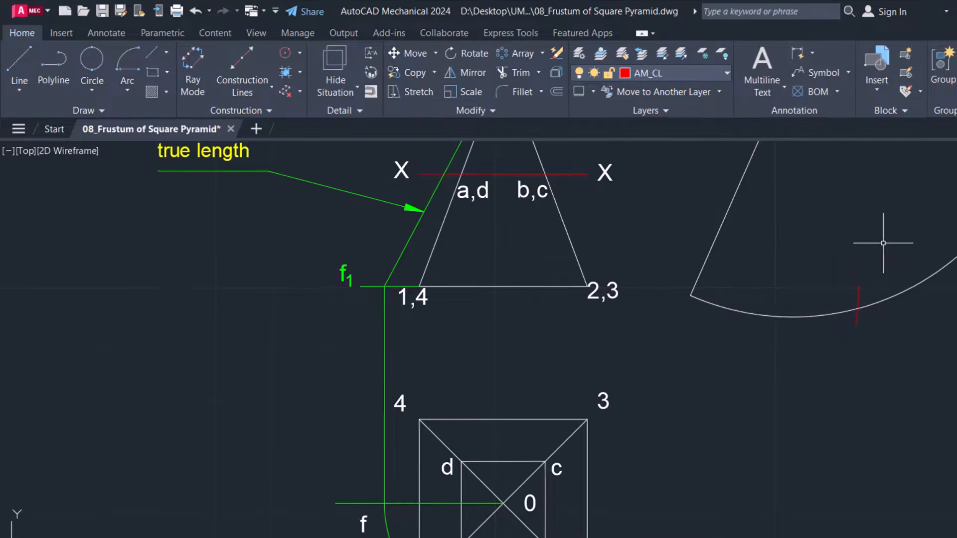
# Strike a second 30 mm radius arc across the large arc, centred where the first red mark crosses it
pyautogui.press('Return')
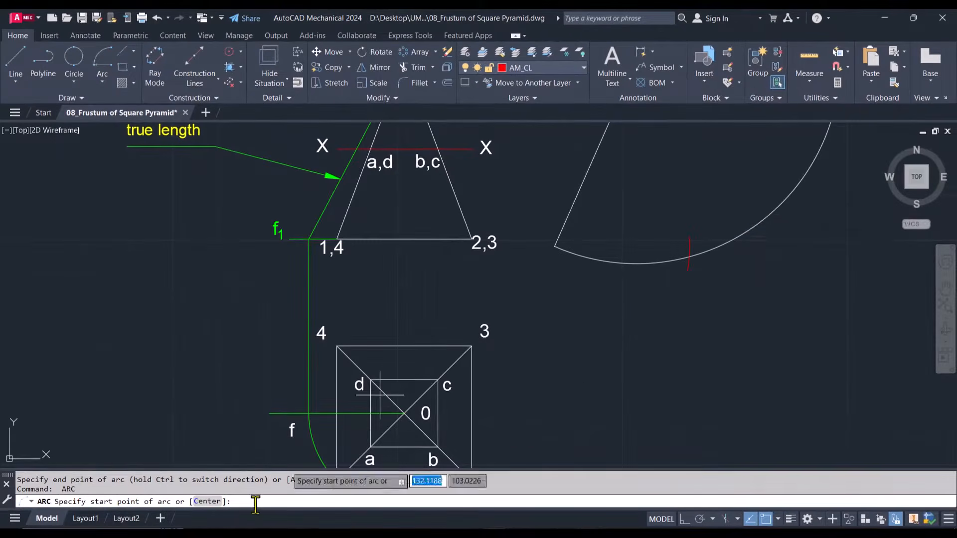
pyautogui.click(202, 503)
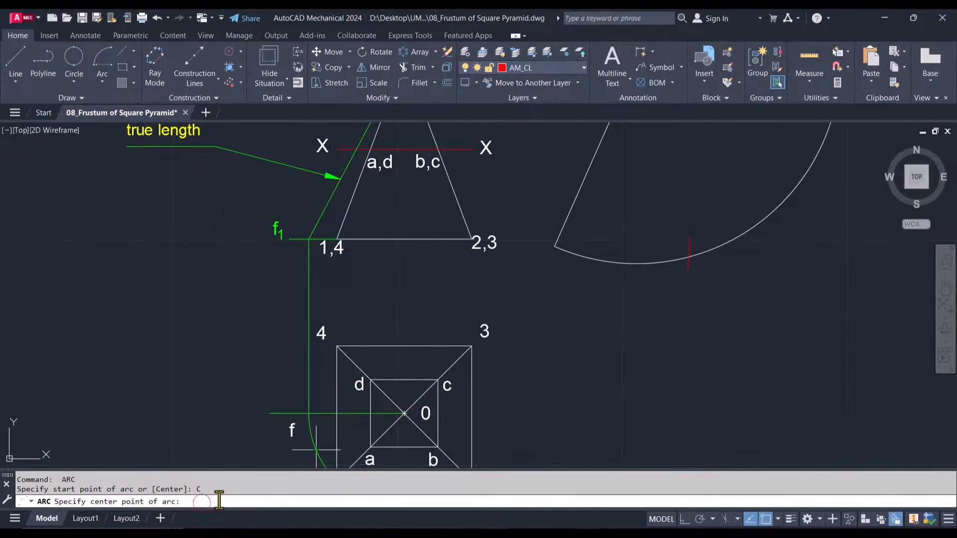
pyautogui.click(691, 258)
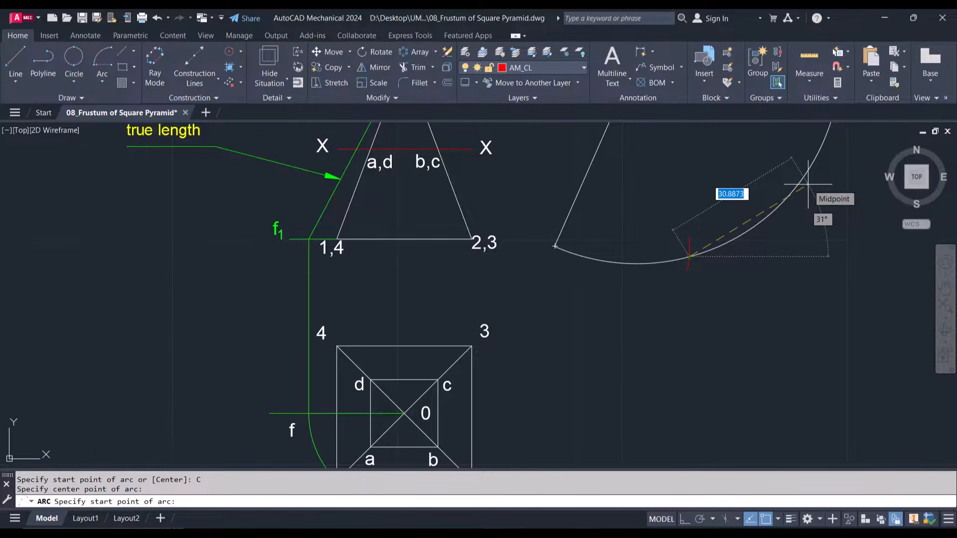
pyautogui.write('30')
pyautogui.press('Return')
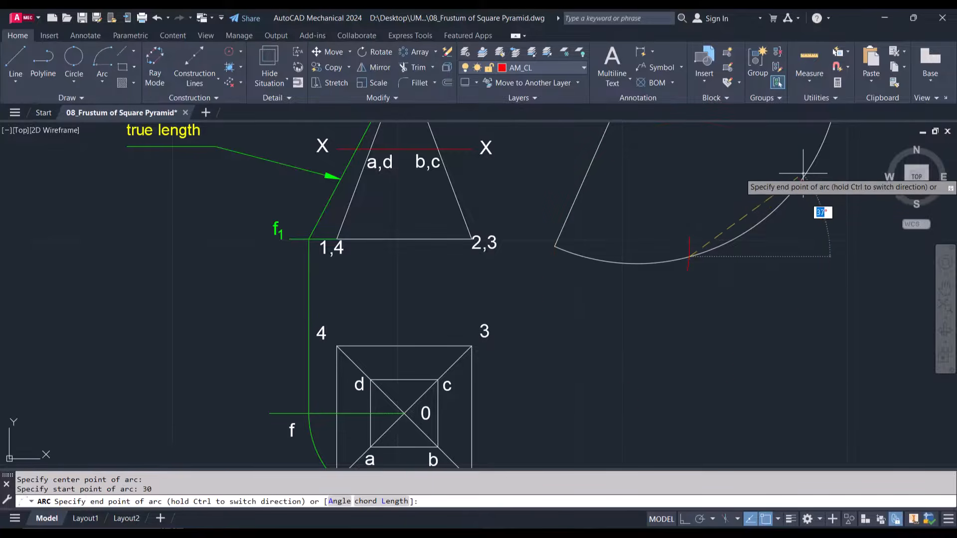
pyautogui.click(796, 170)
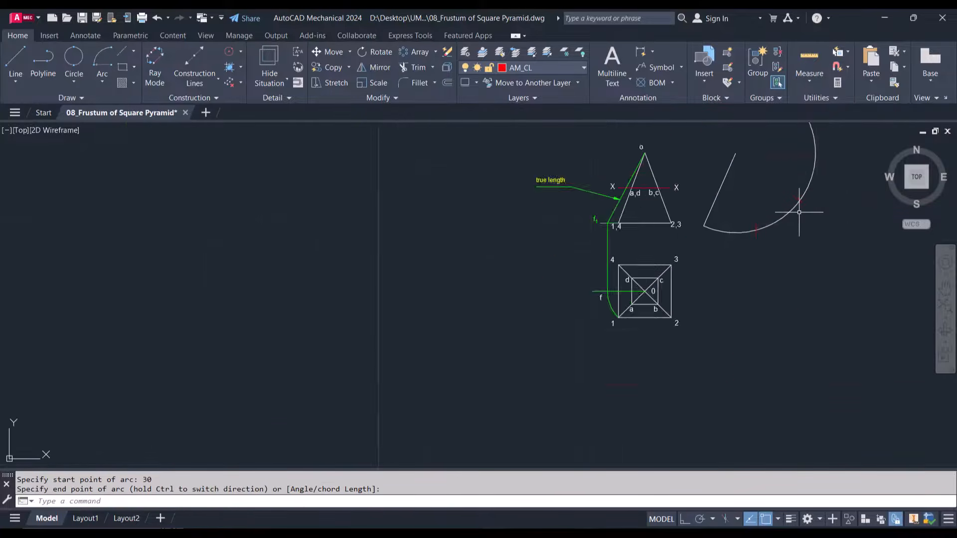
# Strike a third 30 mm radius arc across the large arc, centred on the second red mark's crossing
pyautogui.scroll(-6, 796, 199)
pyautogui.scroll(6, 817, 180)
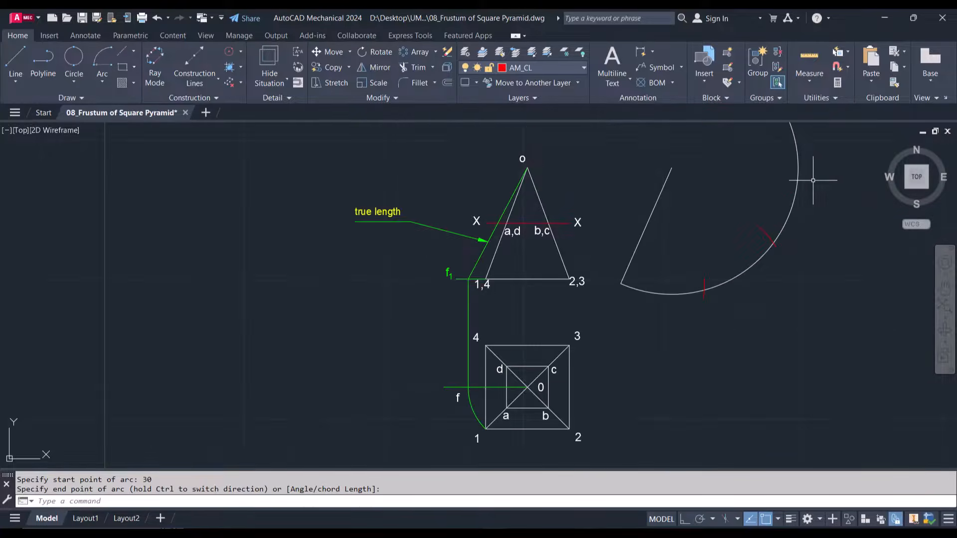
pyautogui.press('Return')
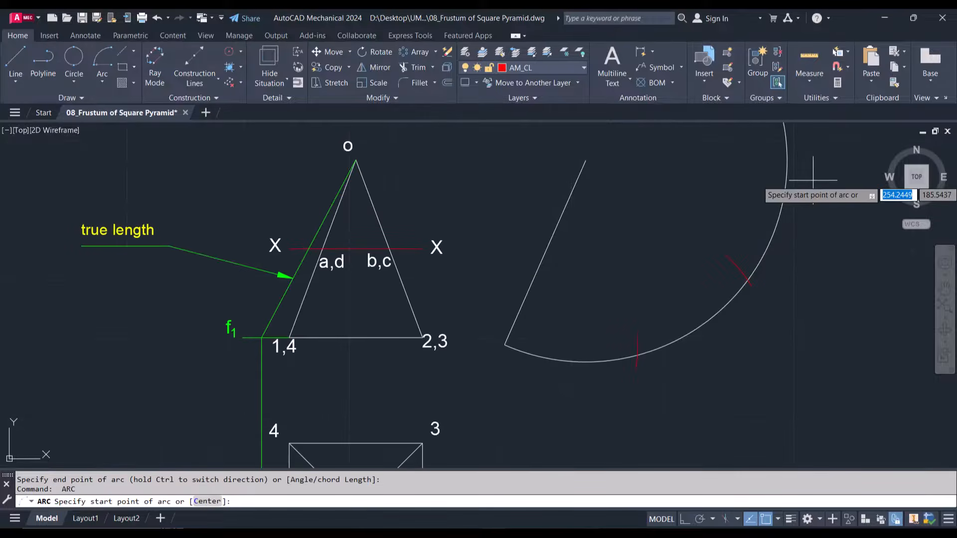
pyautogui.click(205, 504)
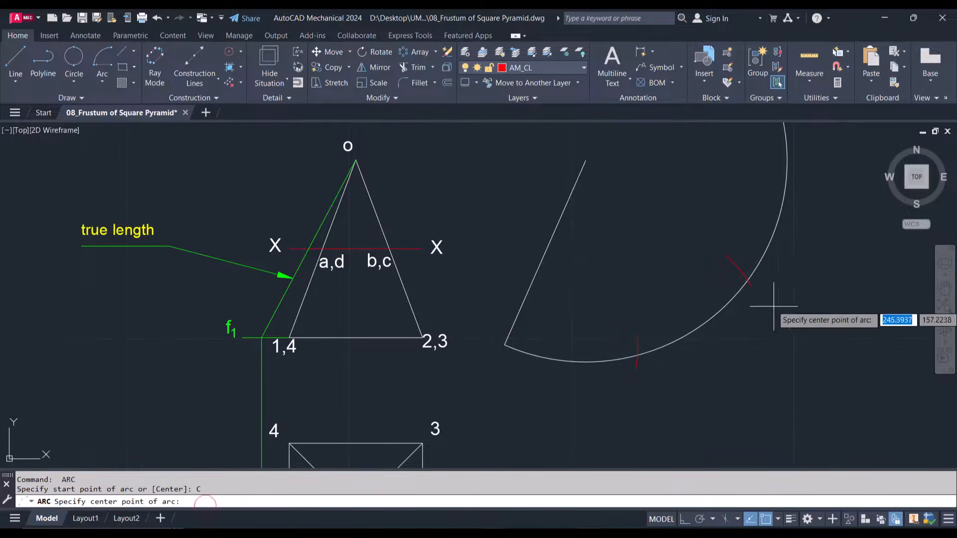
pyautogui.click(747, 280)
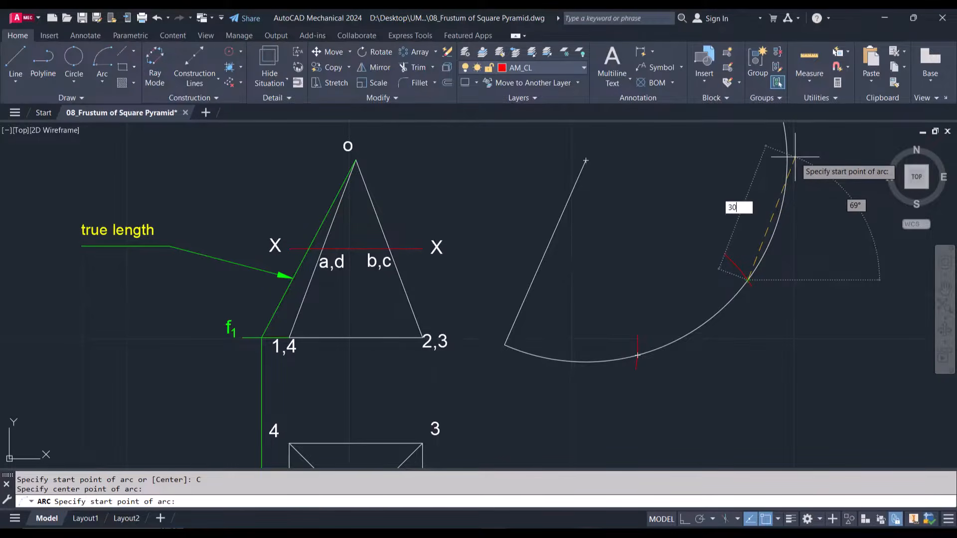
pyautogui.press('Return')
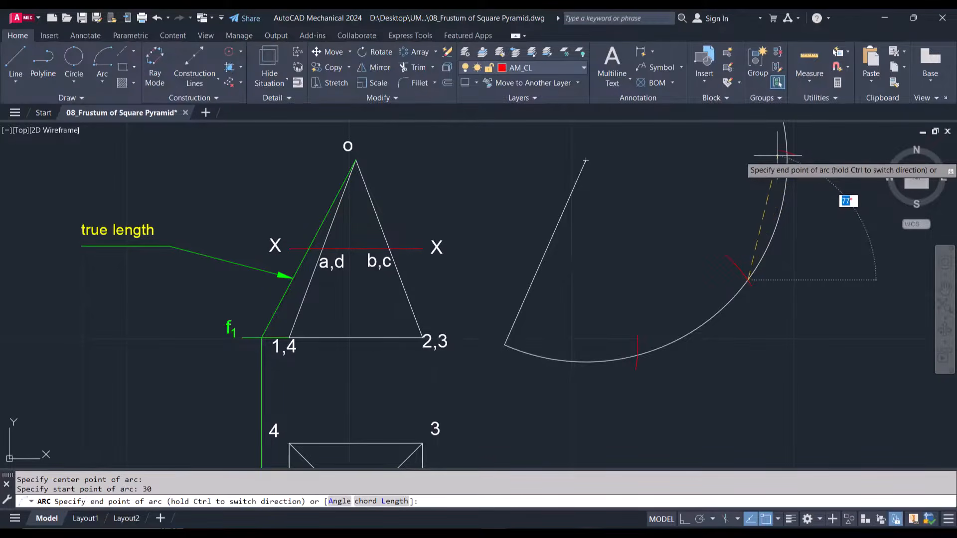
pyautogui.click(777, 155)
# Strike a fourth 30 mm radius arc near the large arc's upper end, centred on the third red mark's crossing
pyautogui.scroll(-5, 807, 232)
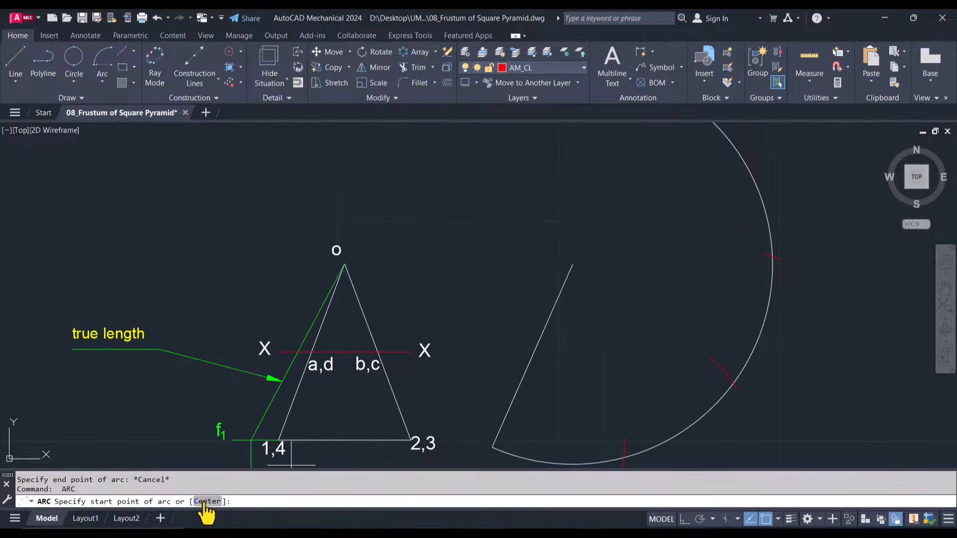
pyautogui.click(205, 501)
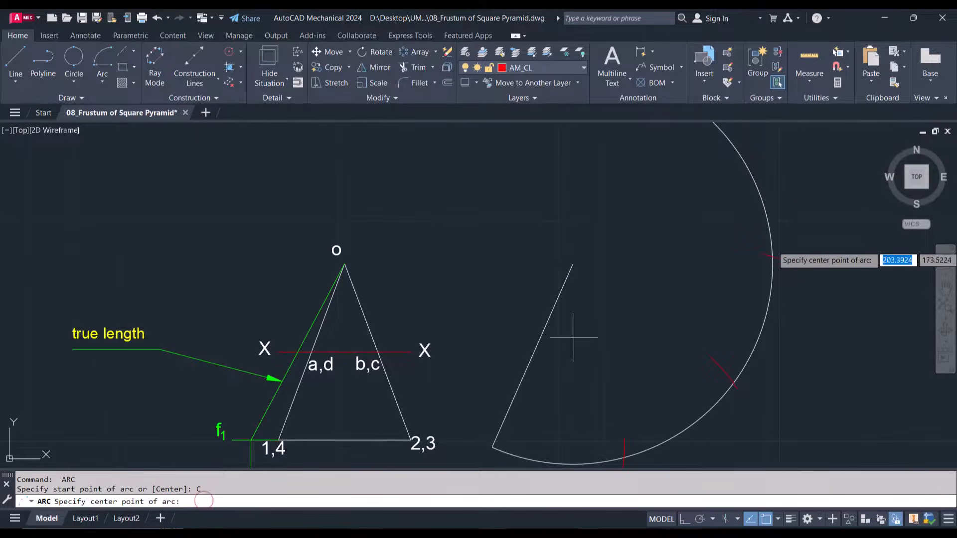
pyautogui.click(773, 257)
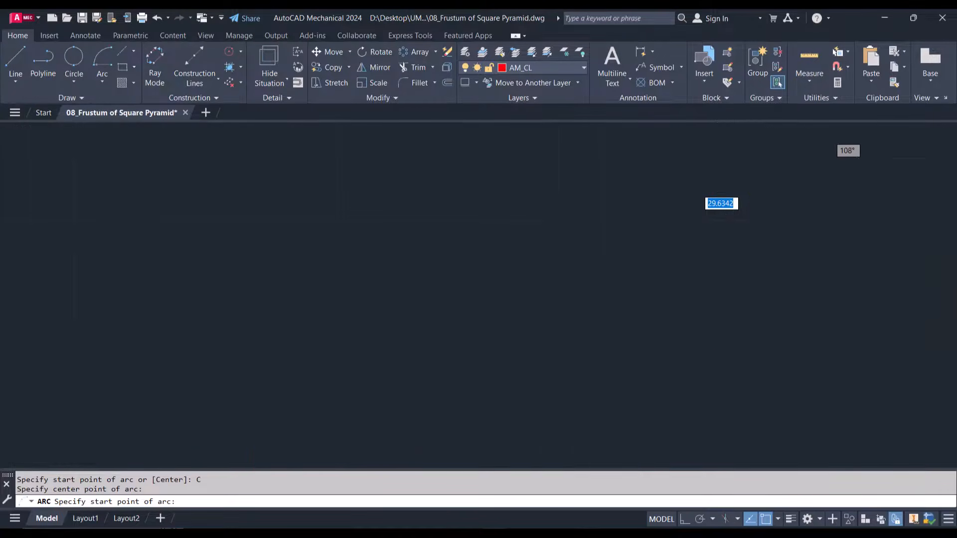
pyautogui.write('30')
pyautogui.press('Return')
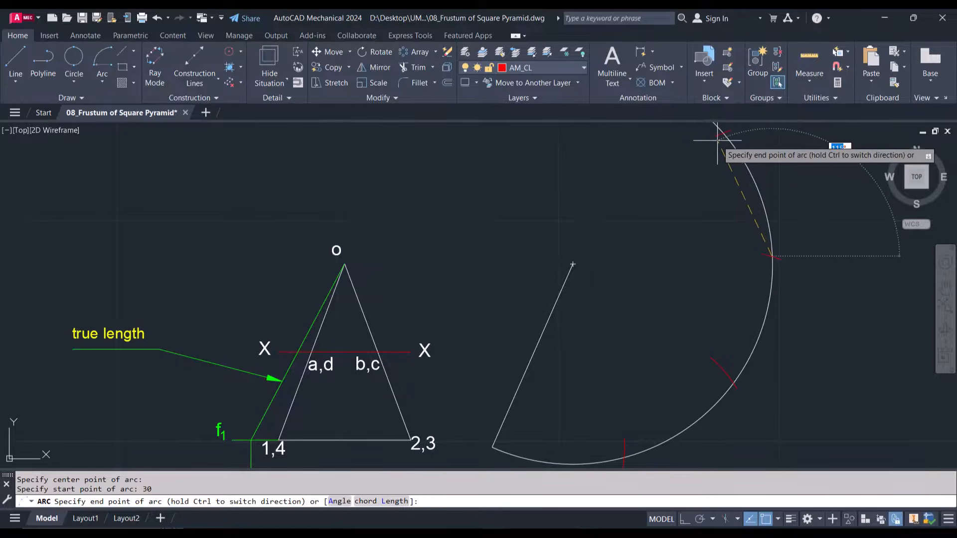
pyautogui.click(717, 140)
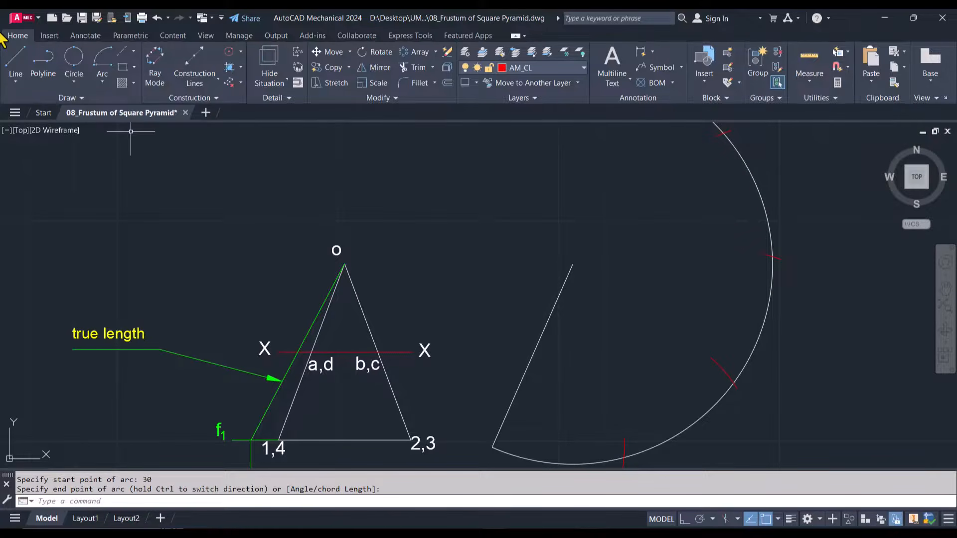
# Make layer 0 current and draw lines from the large arc's centre through the fourth and third red mark crossings, back to the centre
pyautogui.click(17, 54)
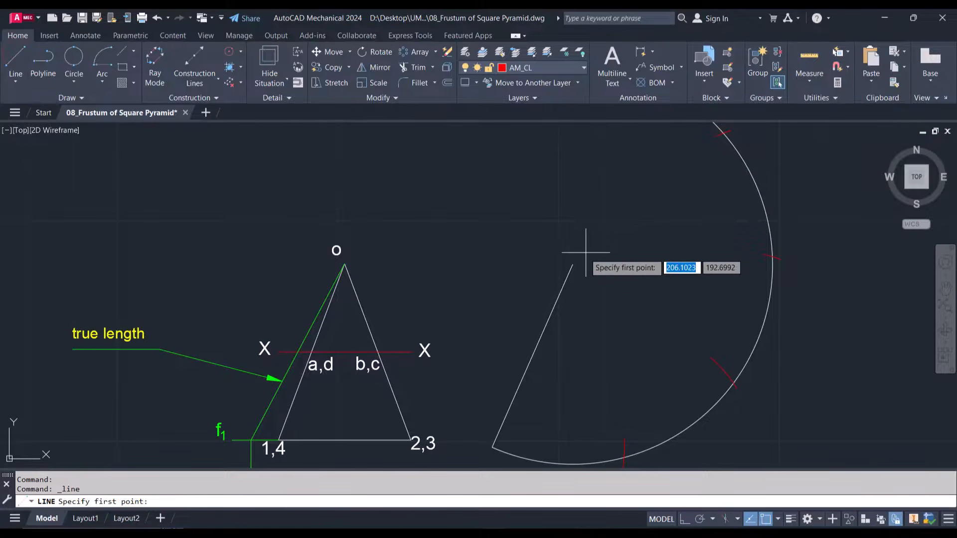
pyautogui.click(572, 264)
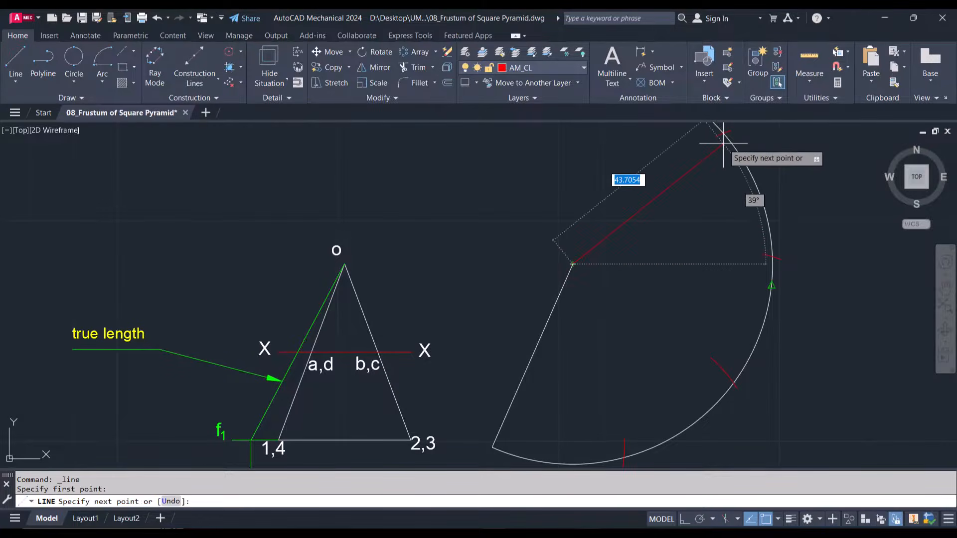
pyautogui.click(542, 71)
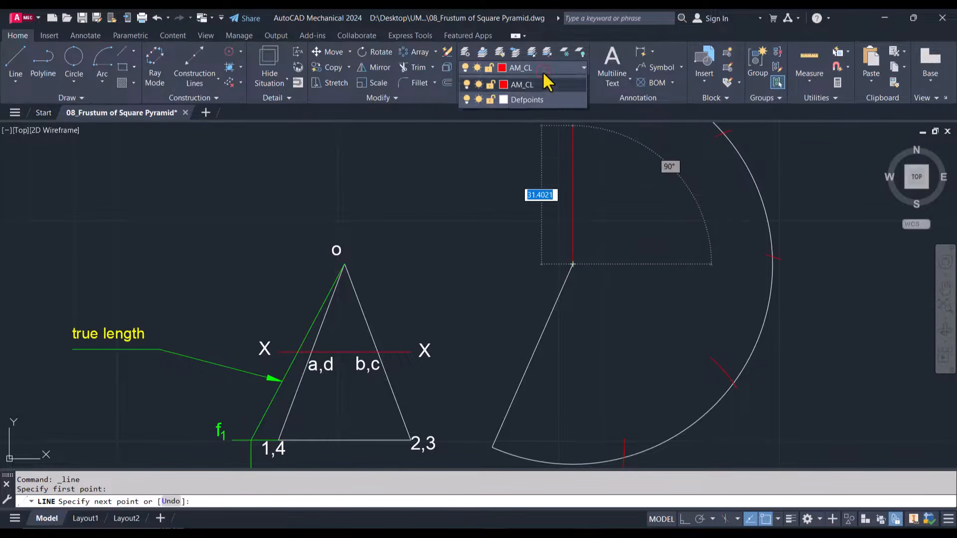
pyautogui.click(525, 83)
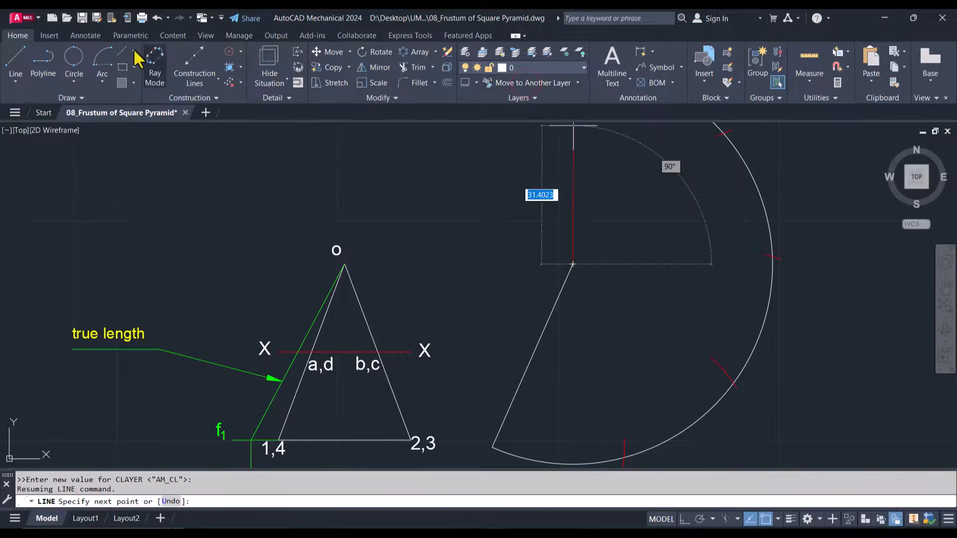
pyautogui.click(21, 56)
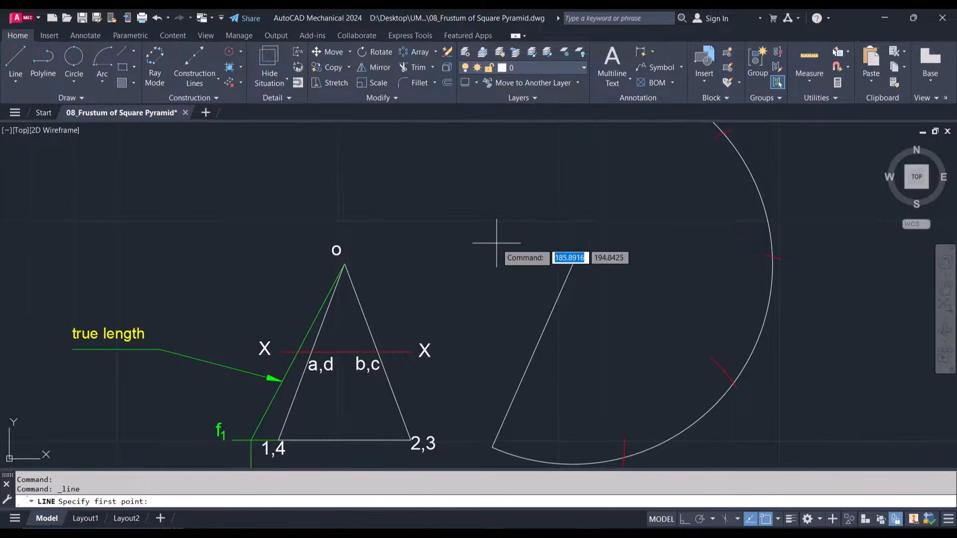
pyautogui.click(573, 264)
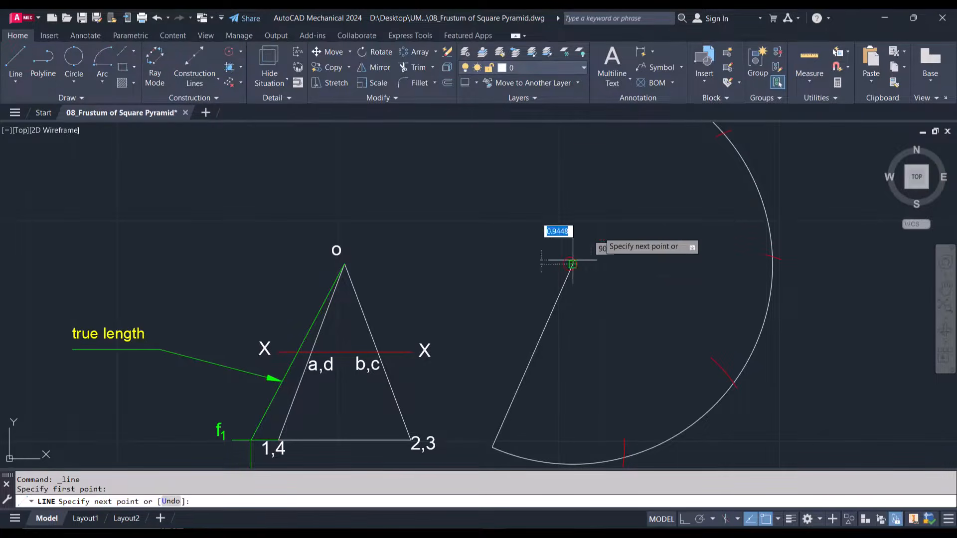
pyautogui.click(723, 133)
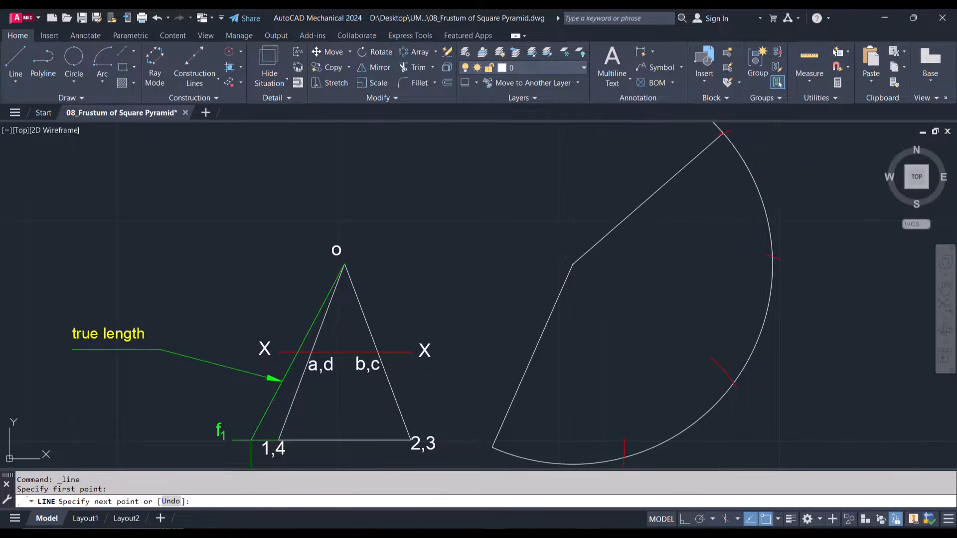
pyautogui.click(771, 256)
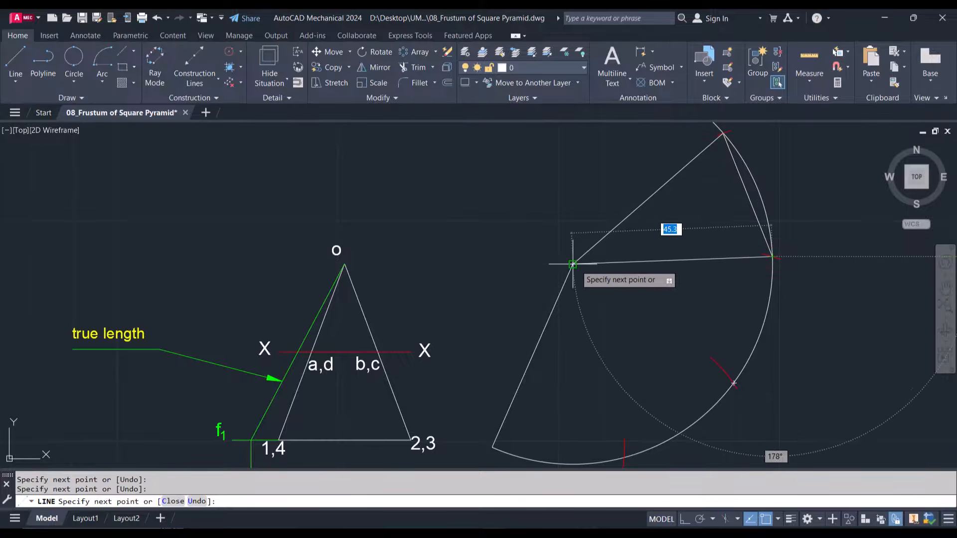
pyautogui.click(572, 264)
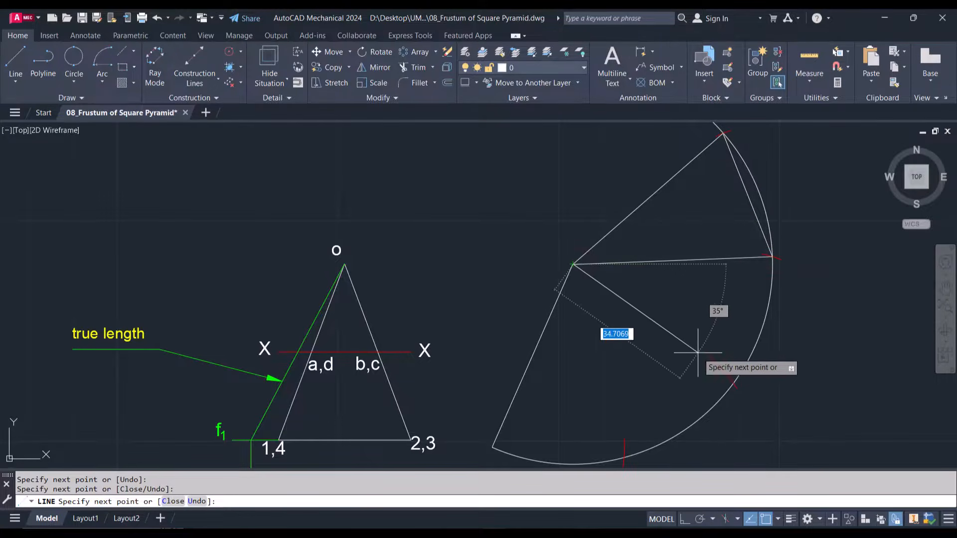
# Continue the line from the arc's centre through the second and first red mark crossings, back to the centre
pyautogui.click(733, 383)
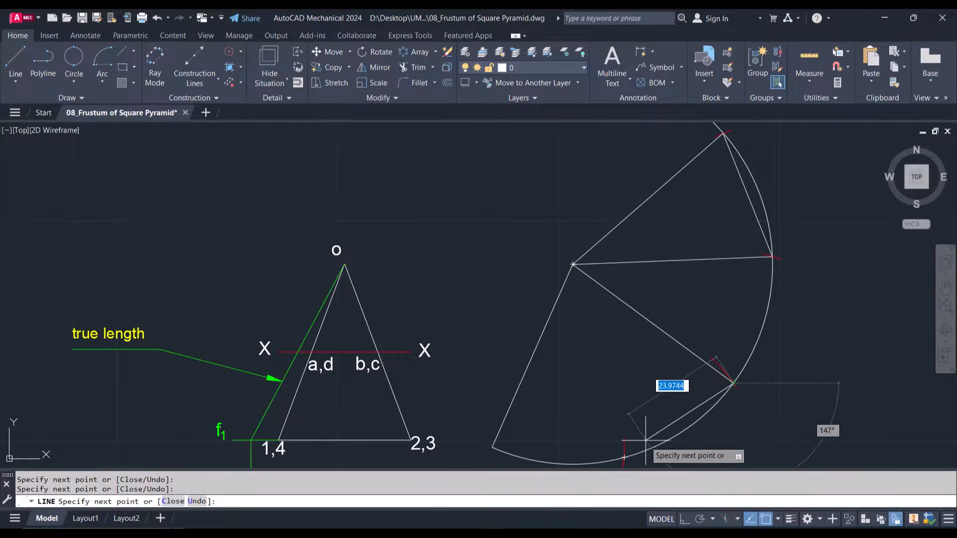
pyautogui.click(623, 457)
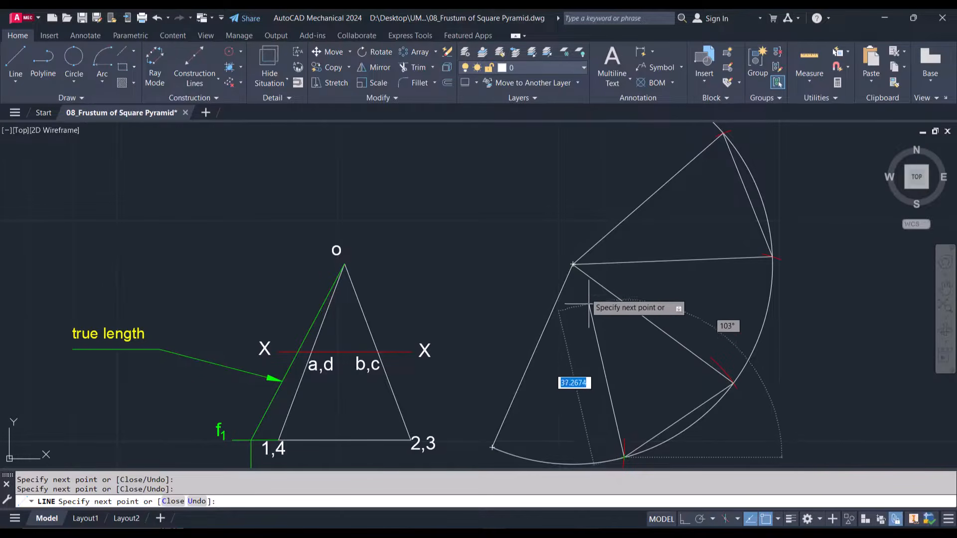
pyautogui.click(573, 264)
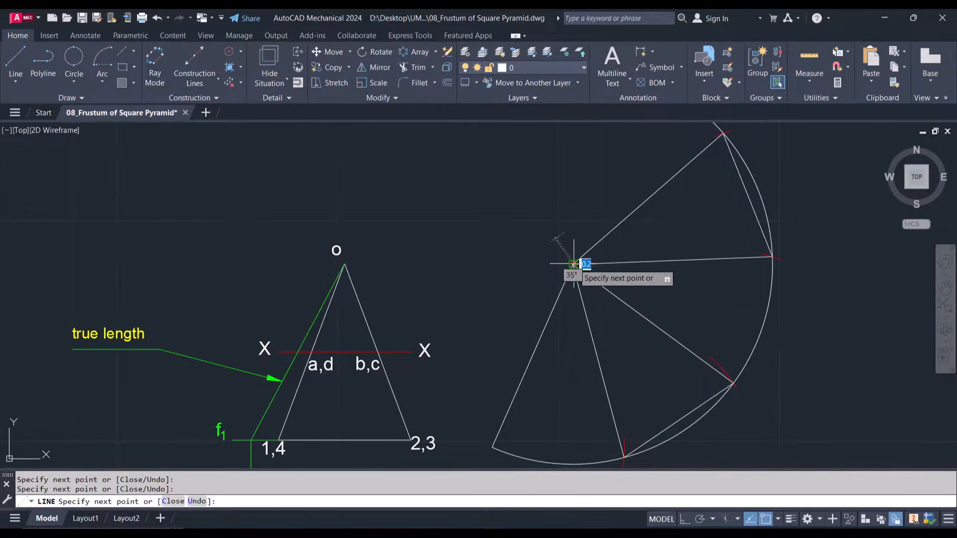
pyautogui.press('Escape')
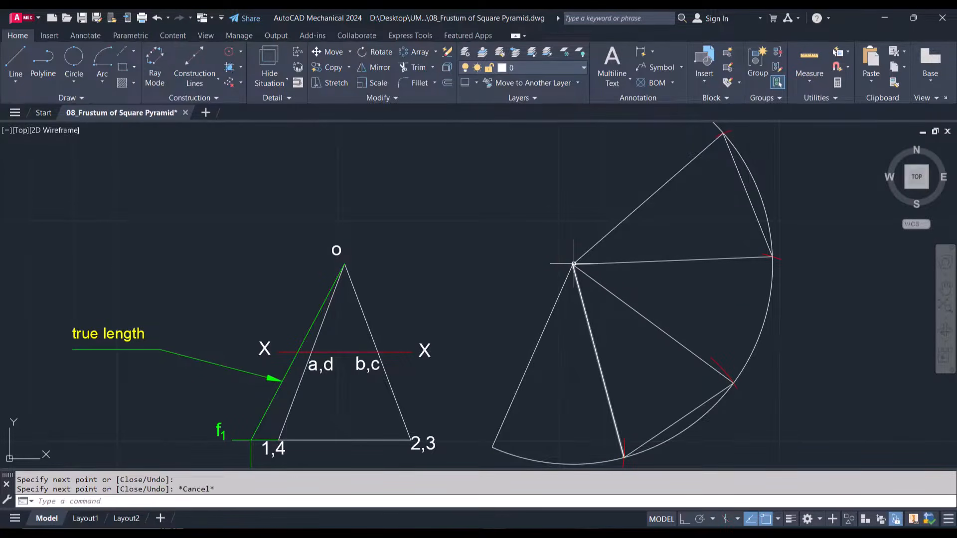
# Draw the chord from the slanted line's lower end to the first red mark's crossing on the large arc
pyautogui.write('L')
pyautogui.press('Return')
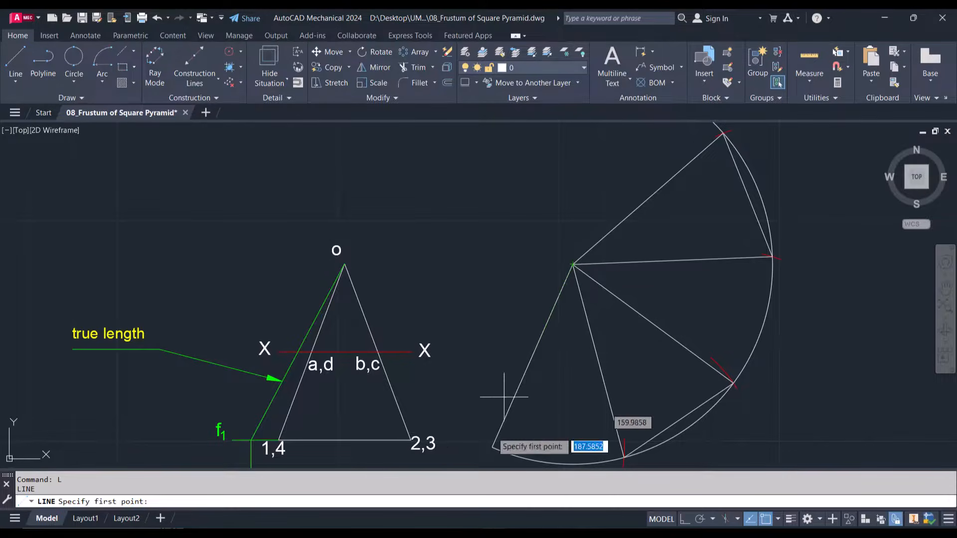
pyautogui.click(492, 446)
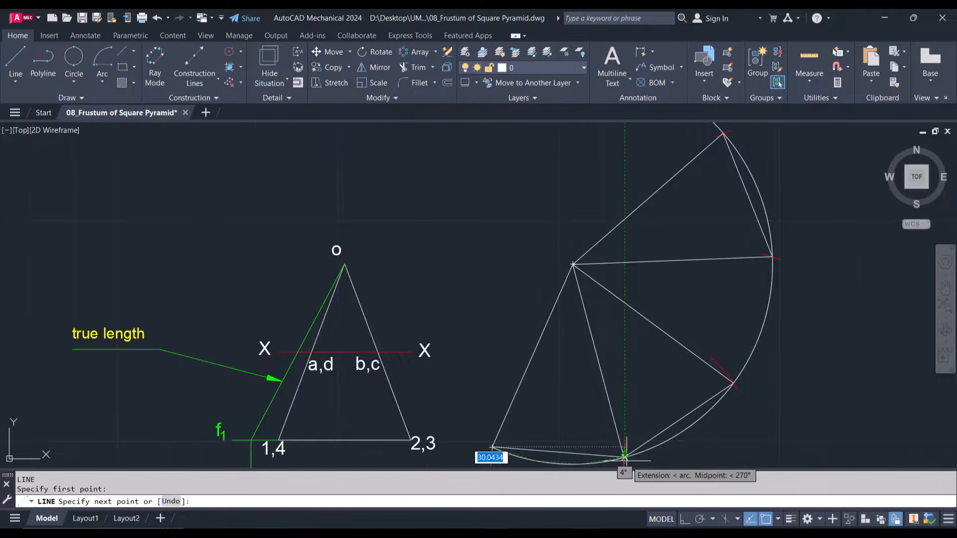
pyautogui.scroll(-4, 623, 455)
pyautogui.scroll(10, 618, 456)
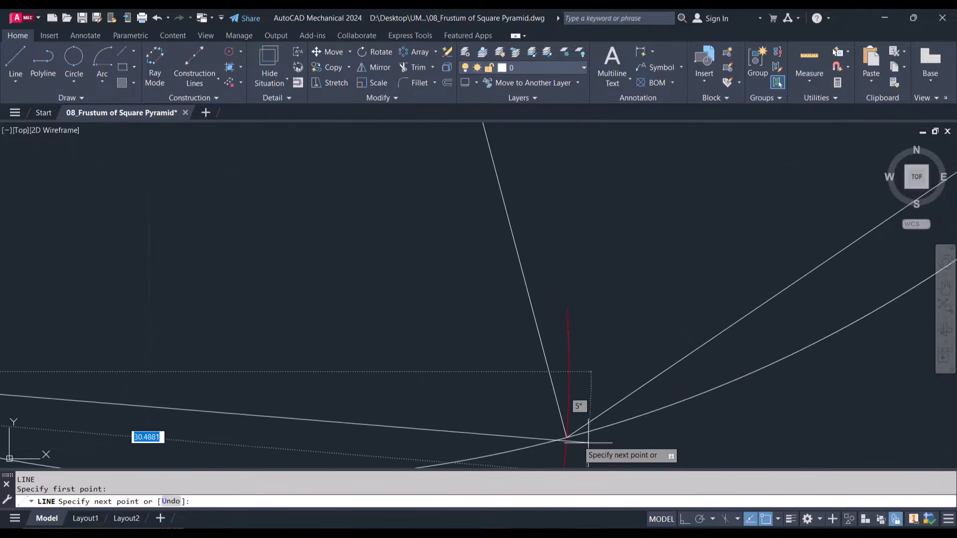
pyautogui.click(566, 438)
pyautogui.scroll(-5, 566, 438)
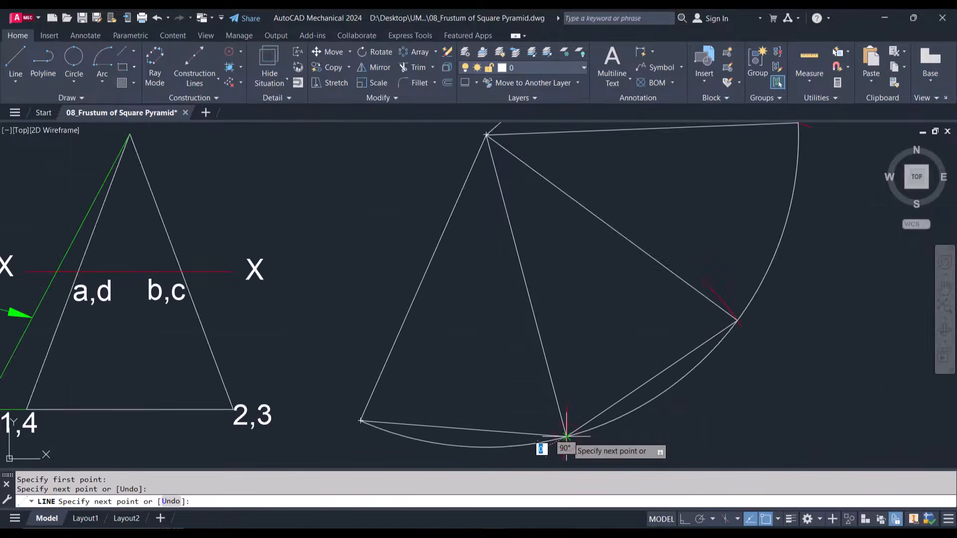
pyautogui.scroll(-2, 566, 436)
pyautogui.press('Escape')
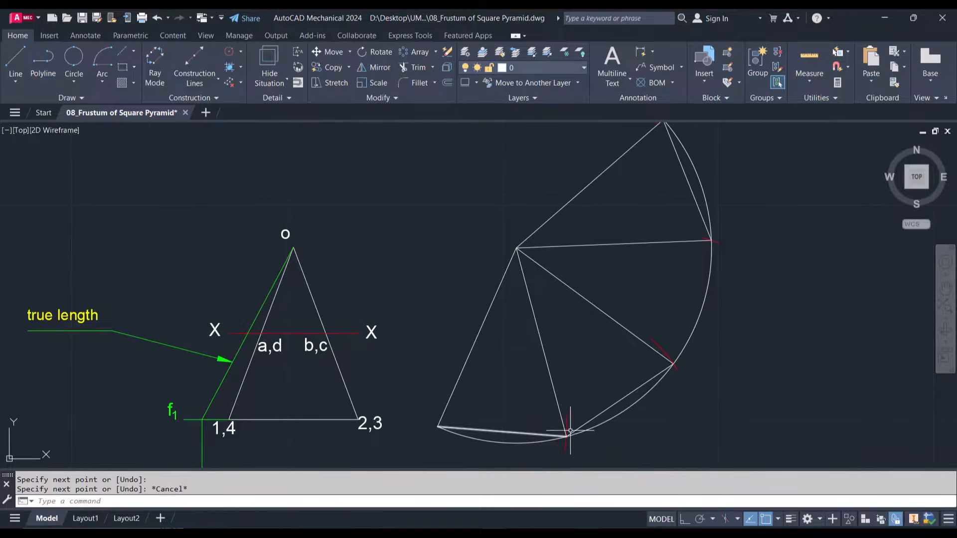
# Draw the chord between the third and second red mark crossings on the large arc
pyautogui.press('Return')
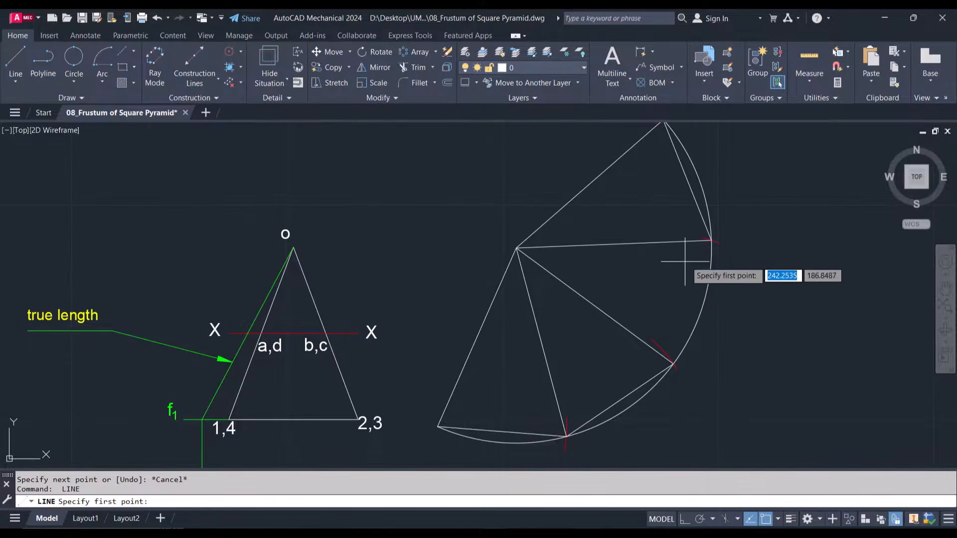
pyautogui.click(711, 240)
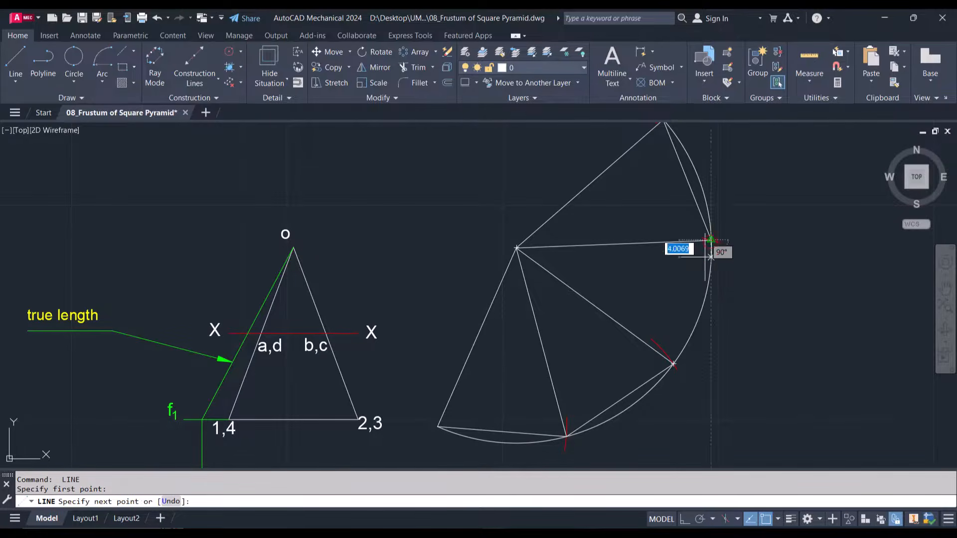
pyautogui.click(673, 364)
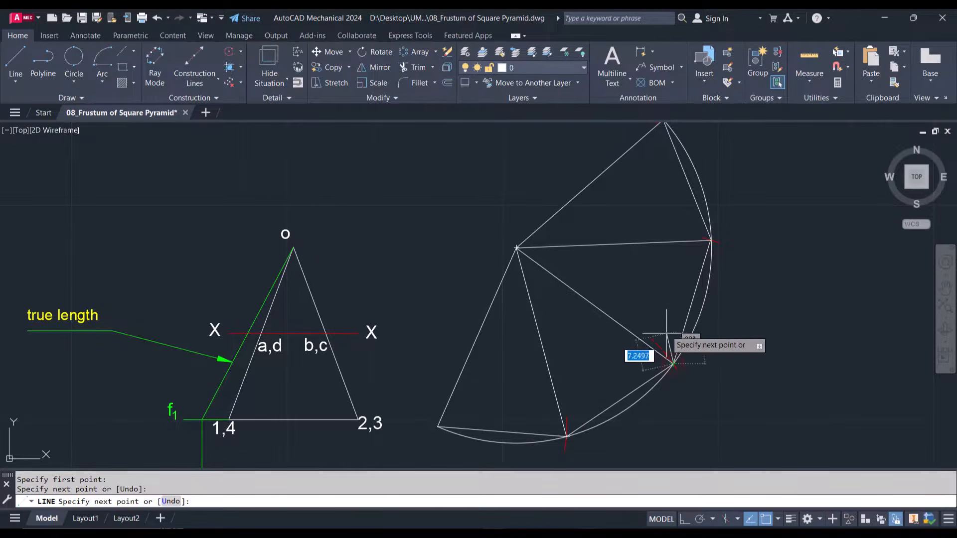
pyautogui.press('Escape')
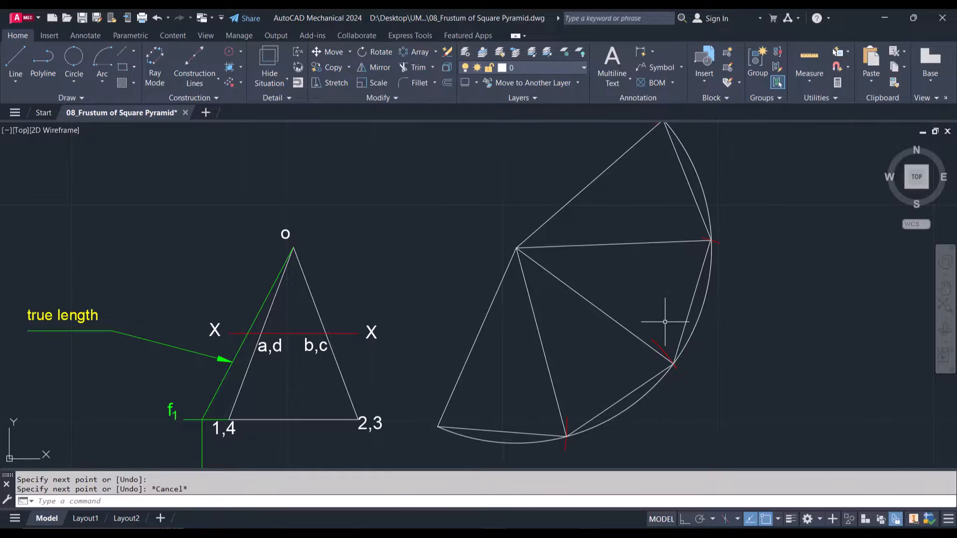
# Copy the green f1 label to where line X-X meets the true-length line, and change the copy's text to a1
pyautogui.scroll(-3, 541, 255)
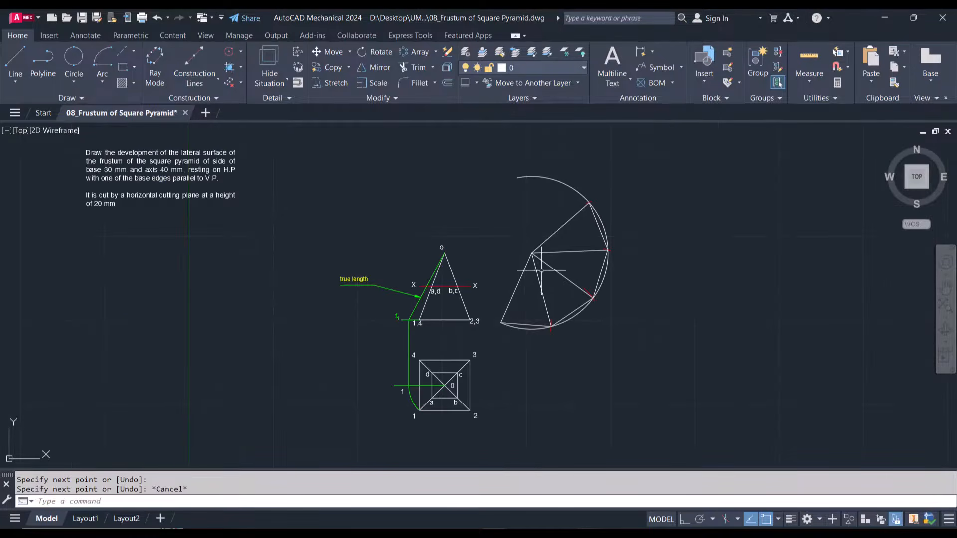
pyautogui.scroll(4, 542, 293)
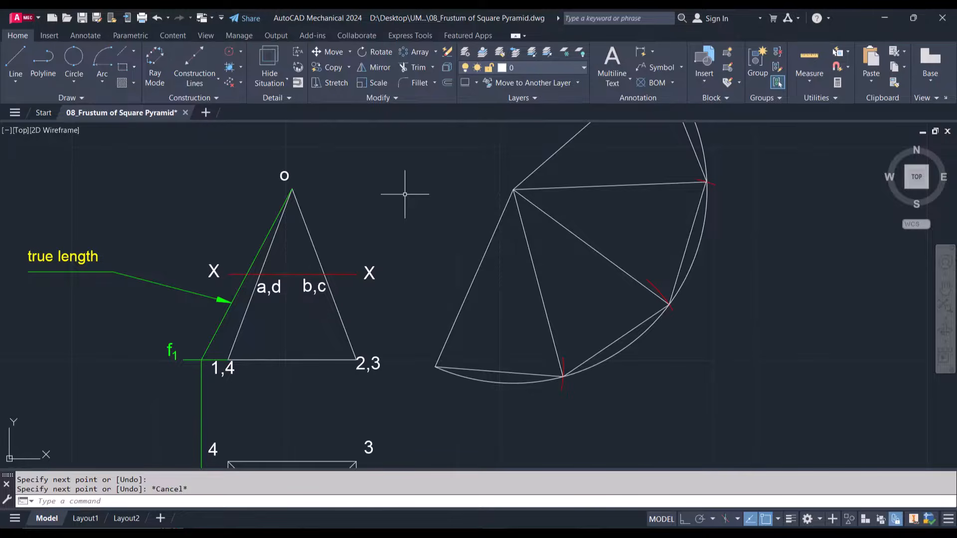
pyautogui.scroll(2, 248, 281)
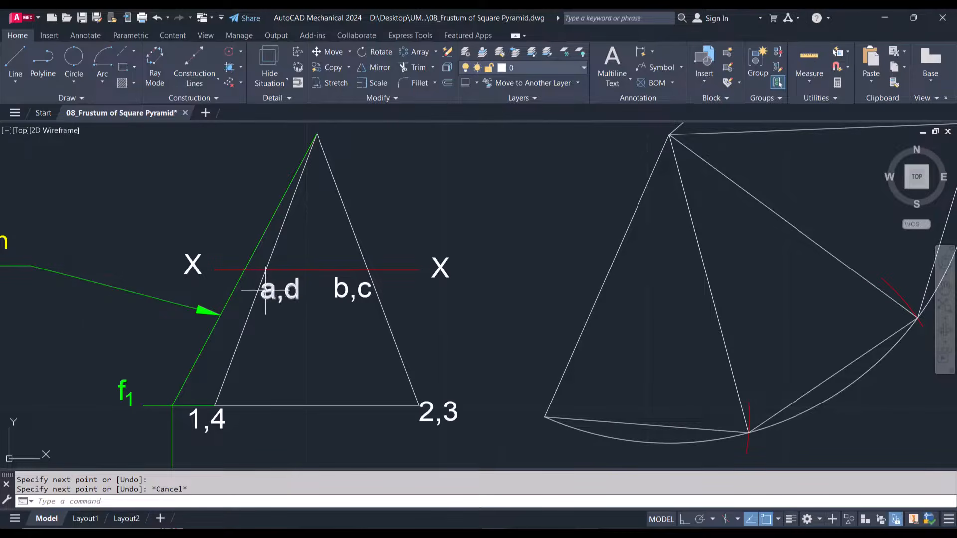
pyautogui.click(125, 390)
pyautogui.click(87, 339)
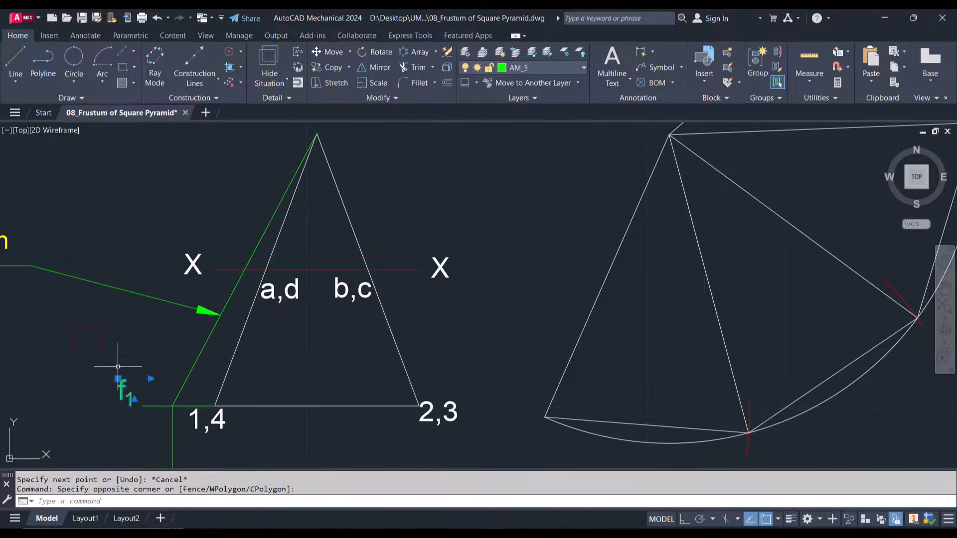
pyautogui.press('Return')
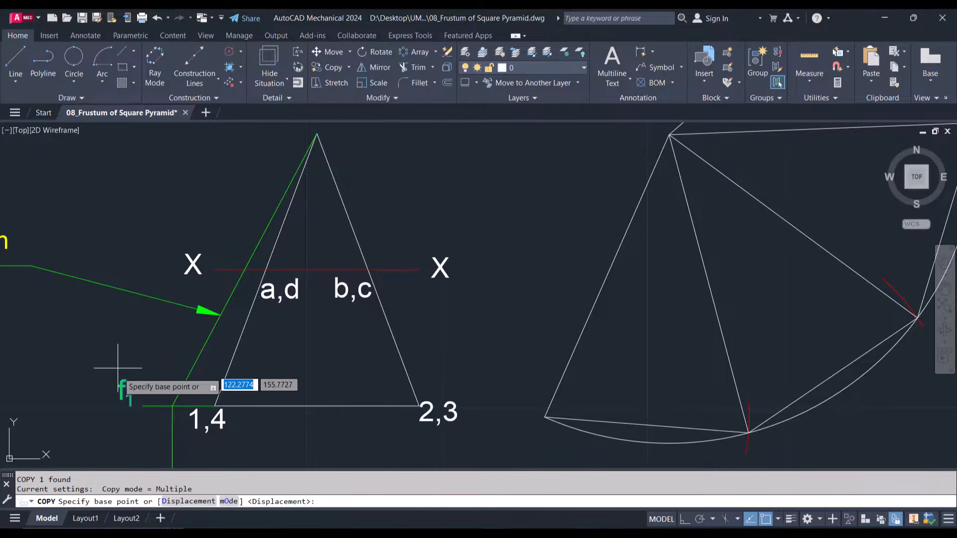
pyautogui.click(118, 399)
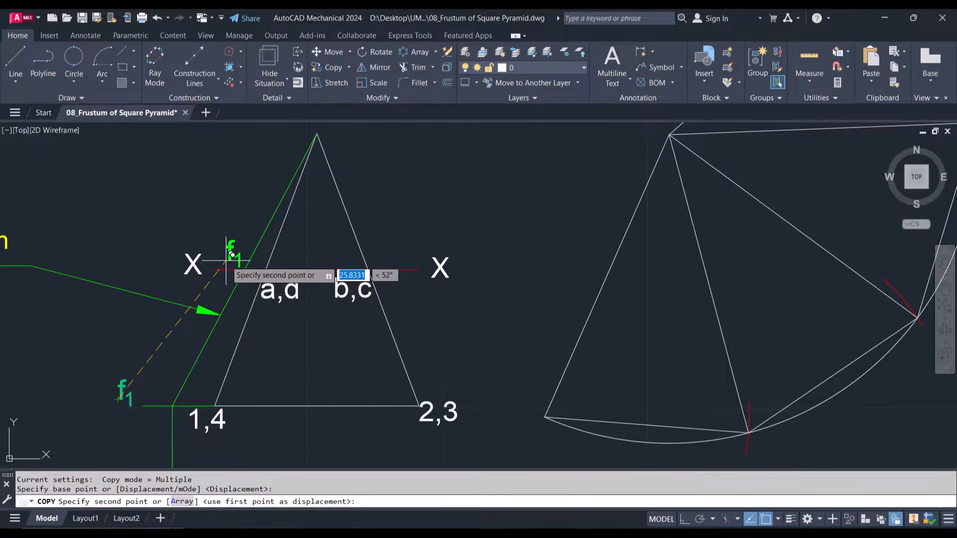
pyautogui.click(227, 262)
pyautogui.press('Escape')
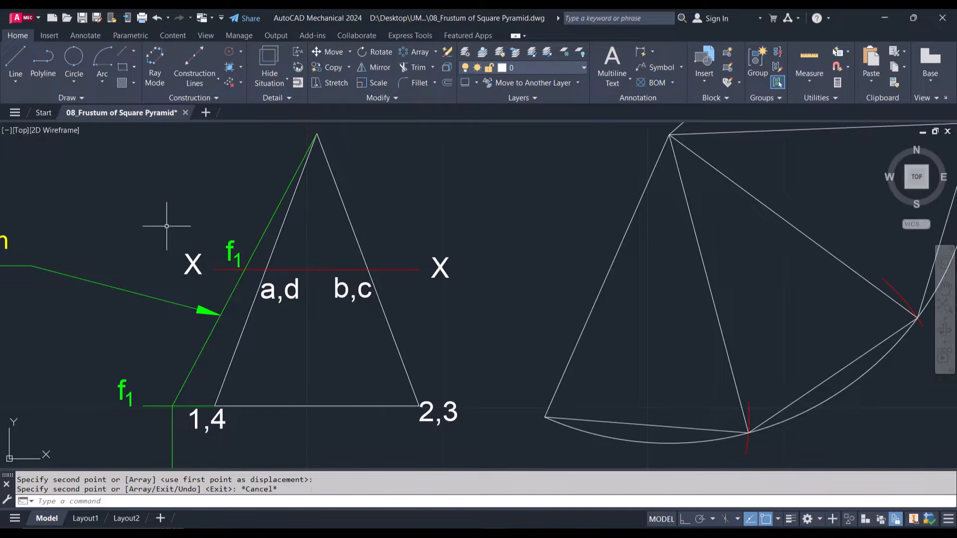
pyautogui.doubleClick(232, 251)
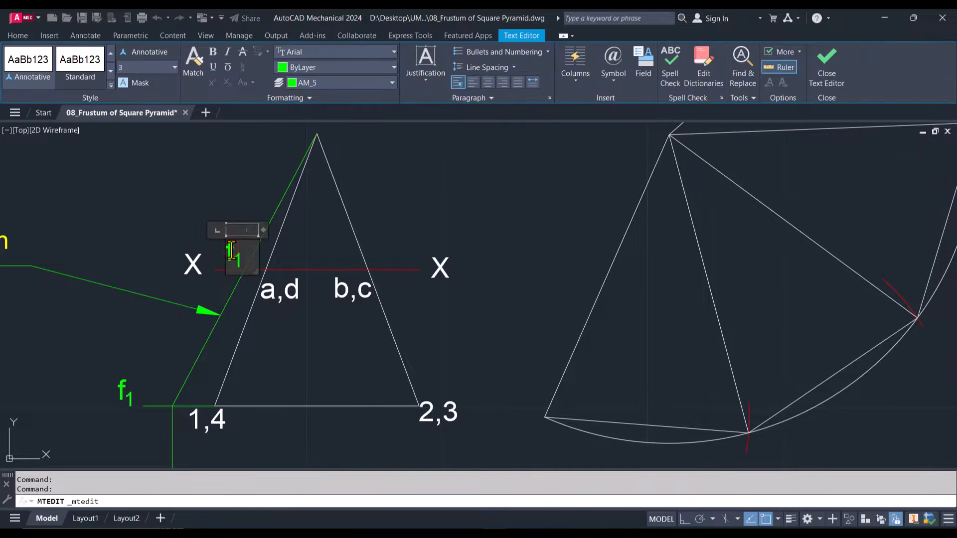
pyautogui.click(186, 233)
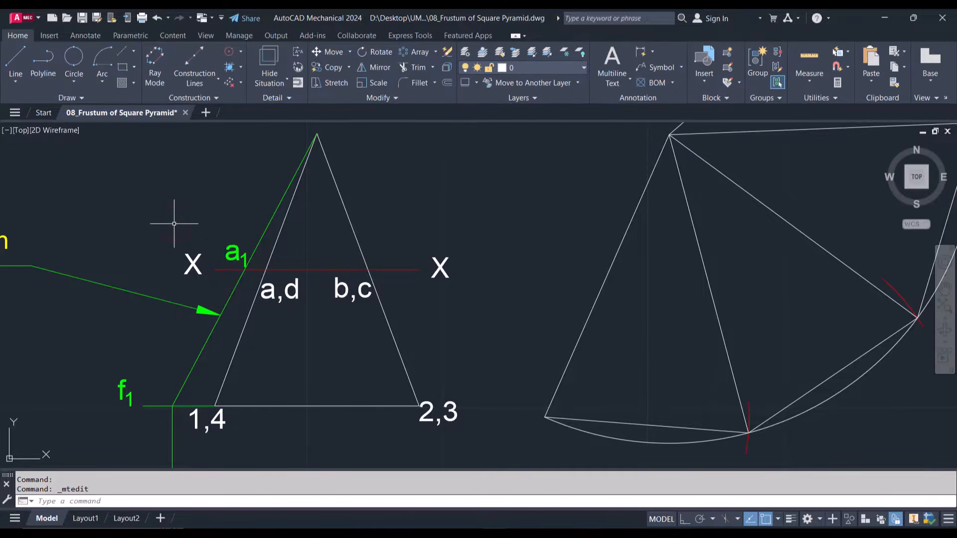
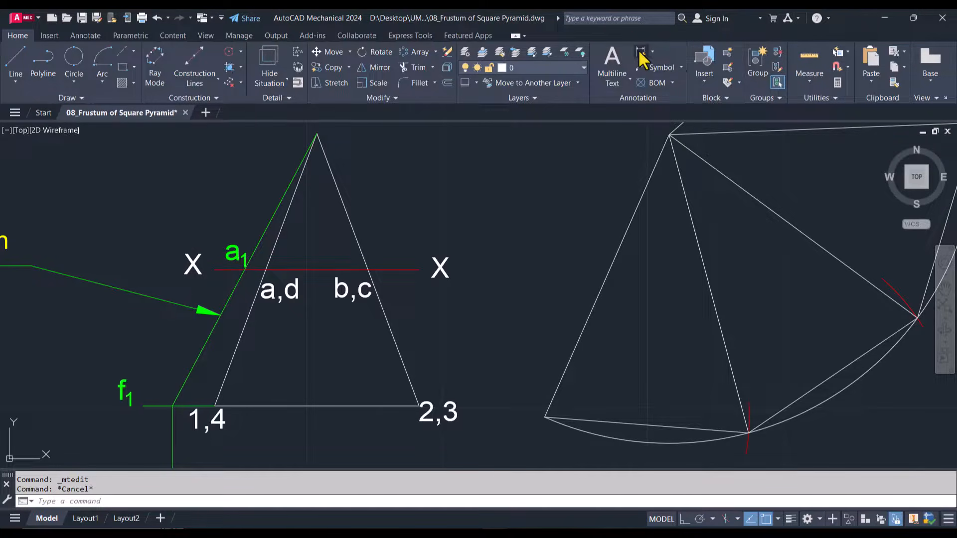
# Add an aligned dimension along the true-length line from apex o to point a1
pyautogui.click(317, 133)
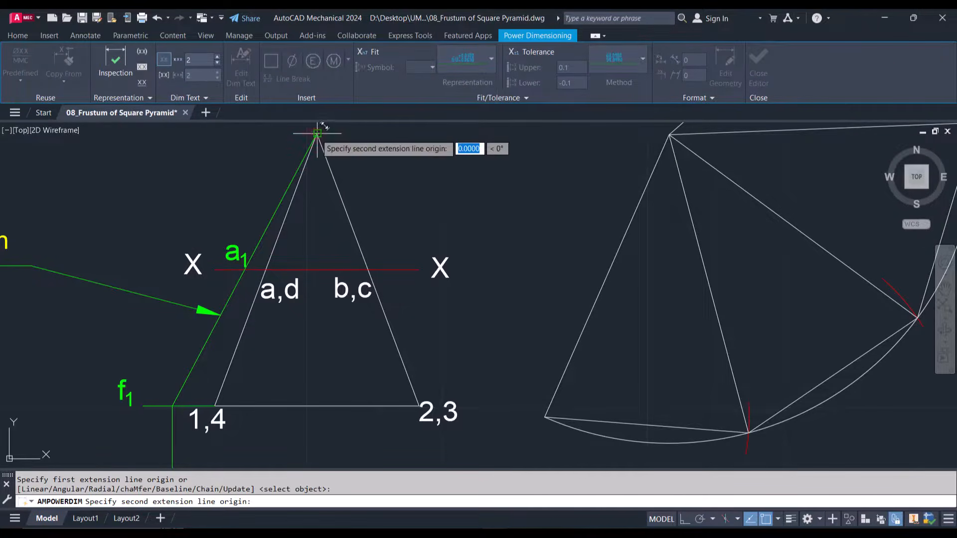
pyautogui.click(244, 270)
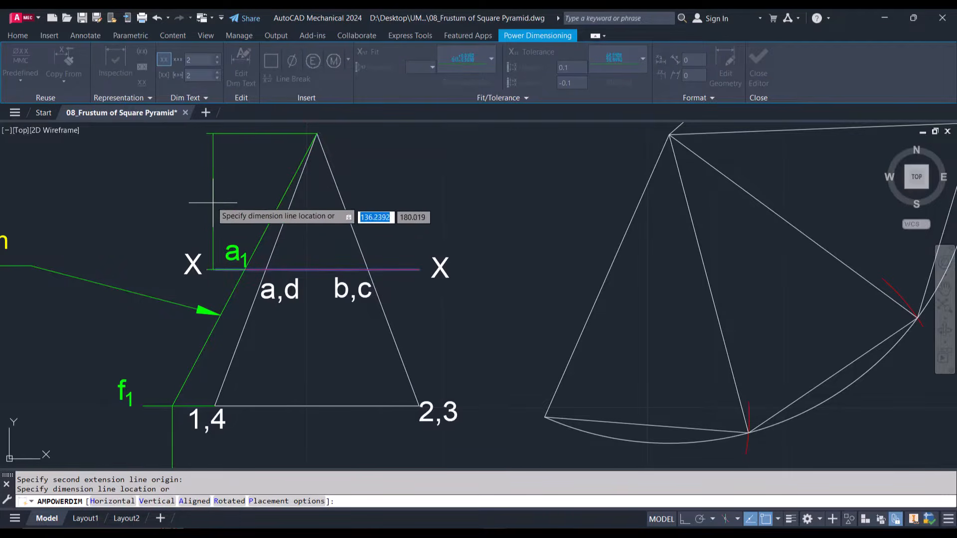
pyautogui.click(199, 174)
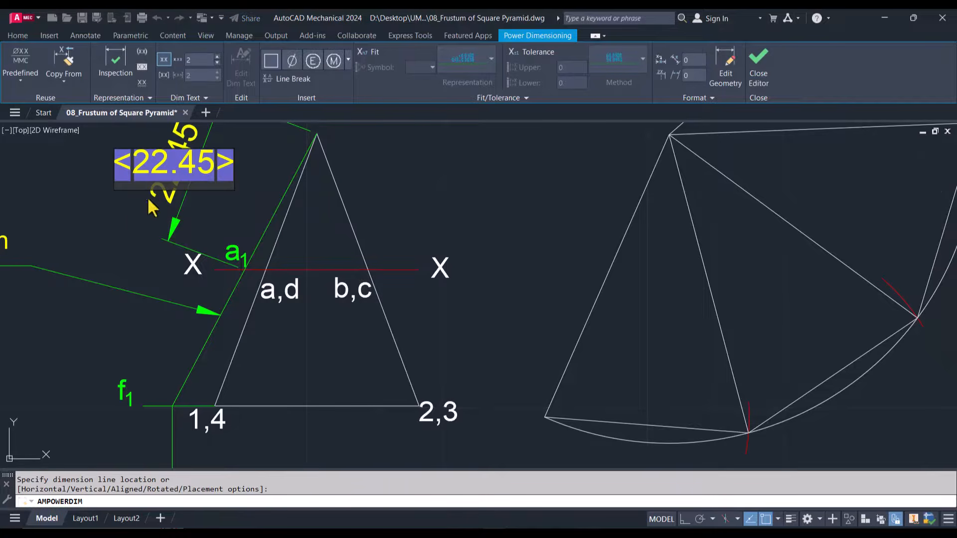
pyautogui.click(131, 215)
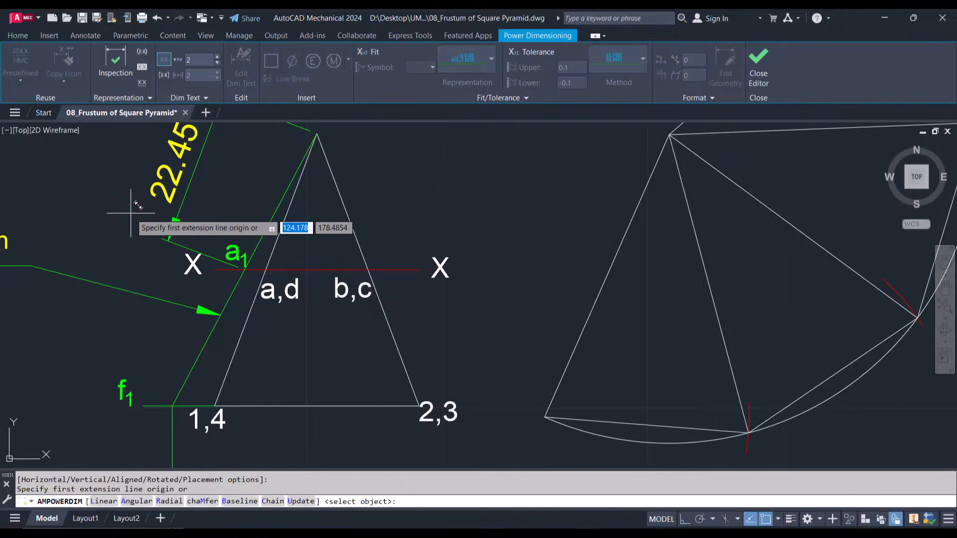
pyautogui.press('Escape')
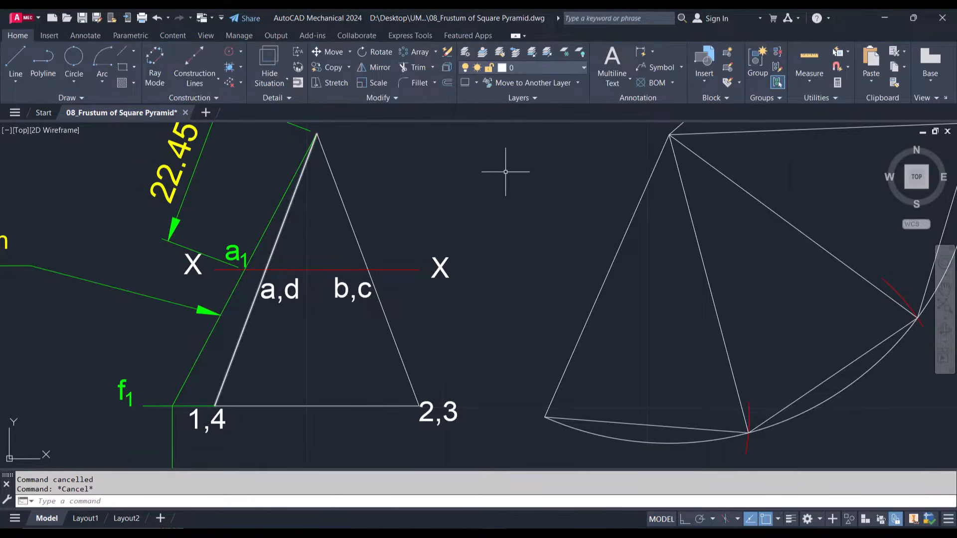
# Draw a centre-start-end arc of radius 22.45 about the development's apex, sweeping from just outside the first slanted edge past the last radial edge
pyautogui.click(101, 57)
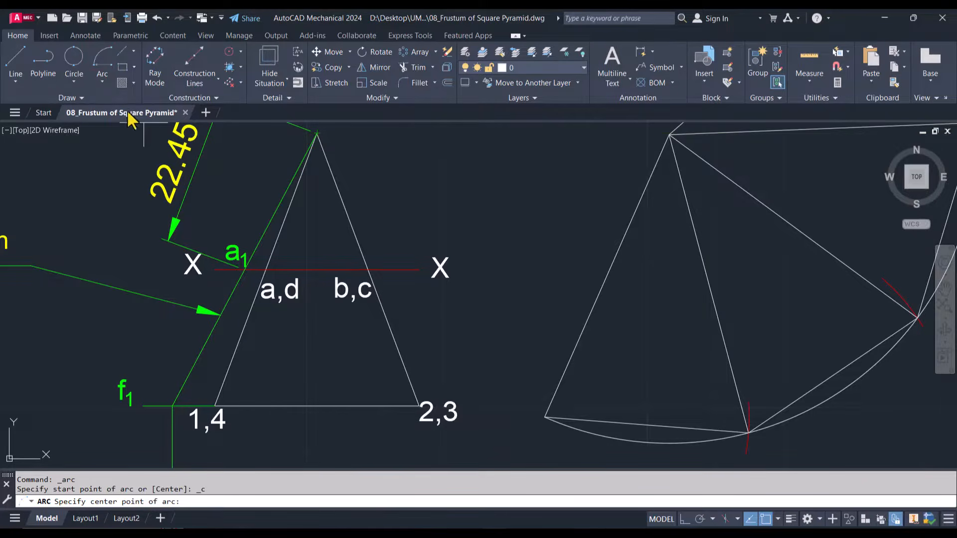
pyautogui.click(102, 81)
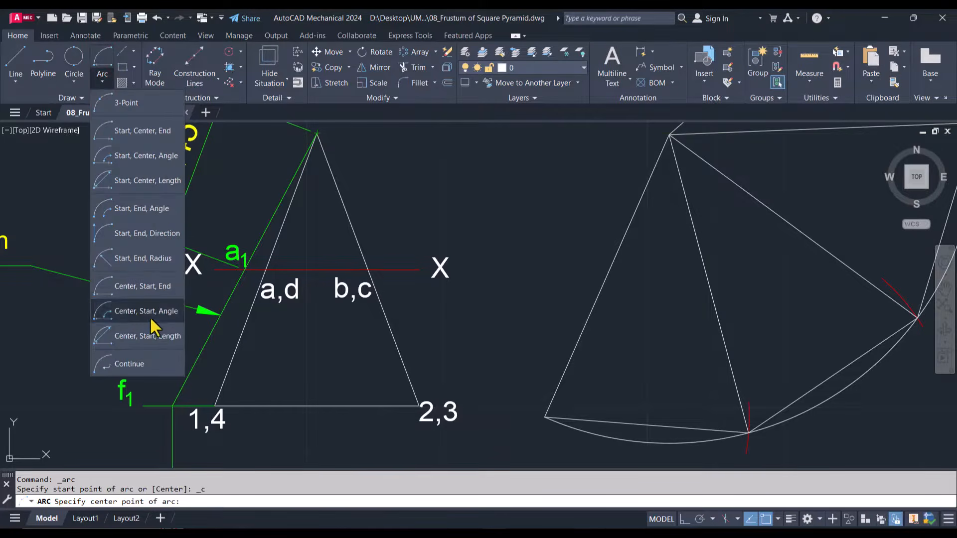
pyautogui.click(144, 287)
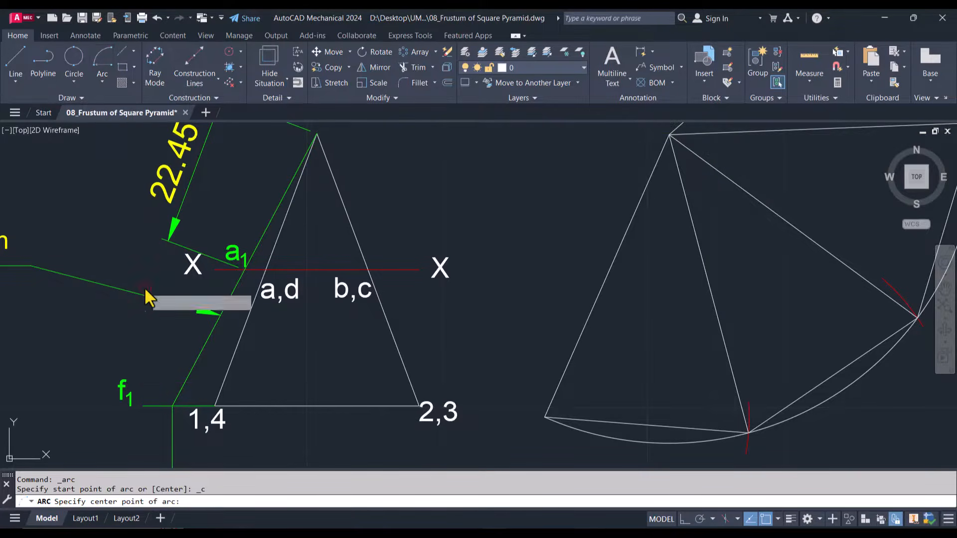
pyautogui.click(669, 134)
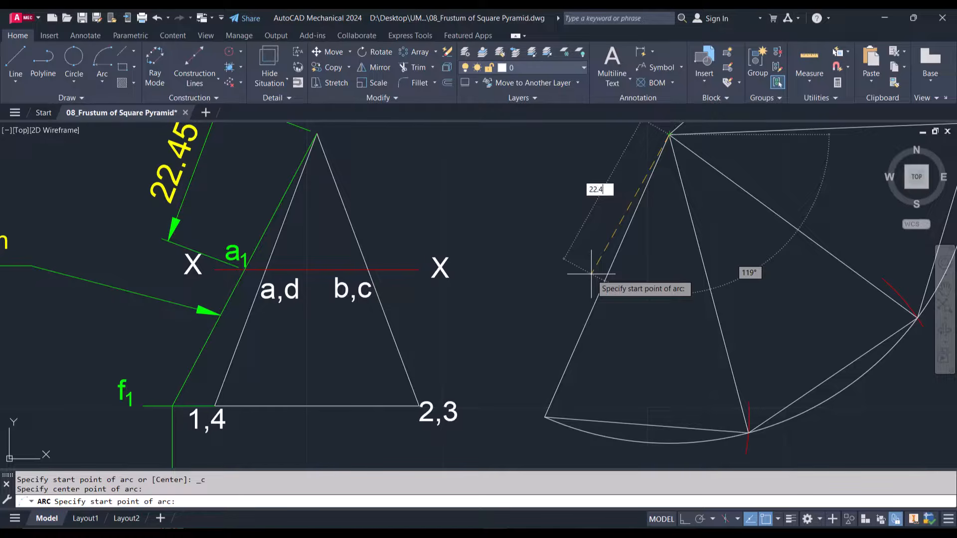
pyautogui.press('Return')
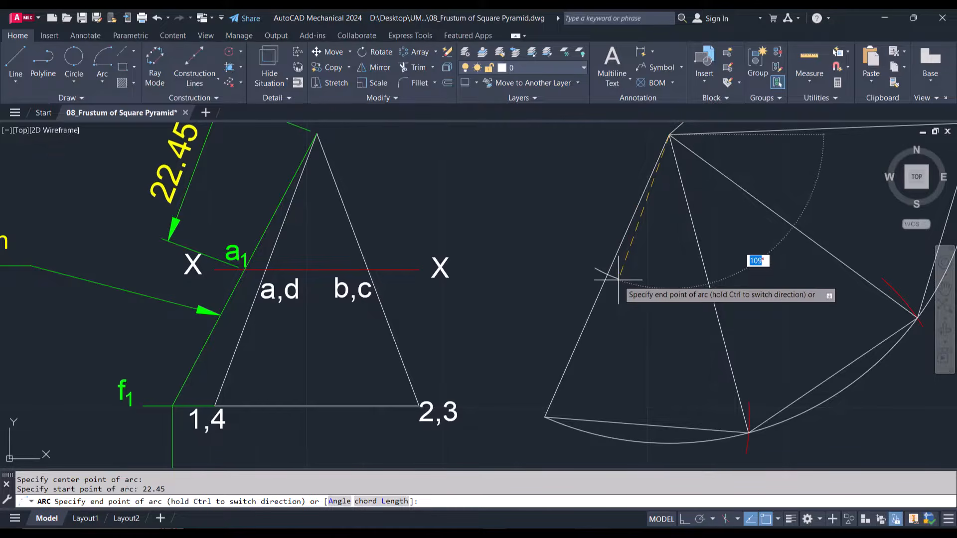
pyautogui.scroll(-4, 618, 282)
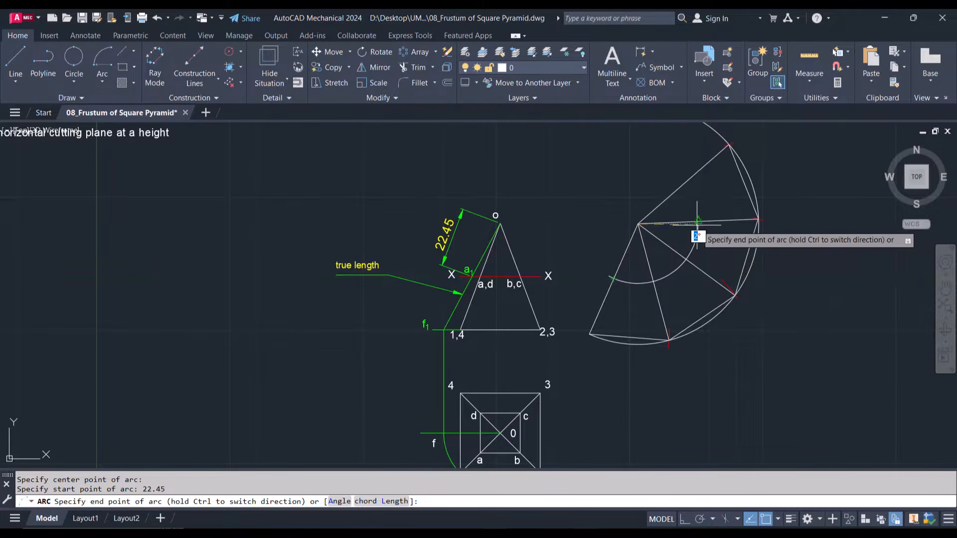
pyautogui.scroll(5, 697, 219)
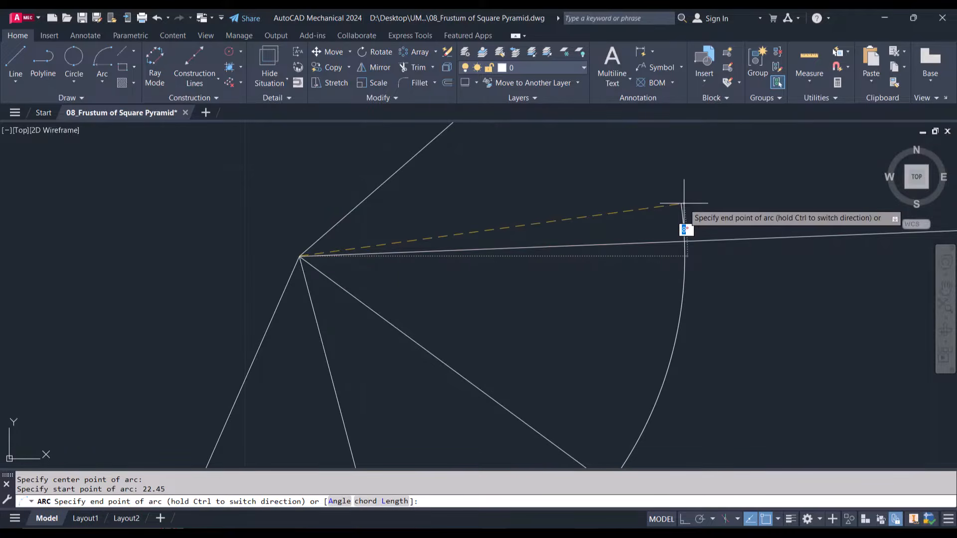
pyautogui.scroll(-6, 683, 203)
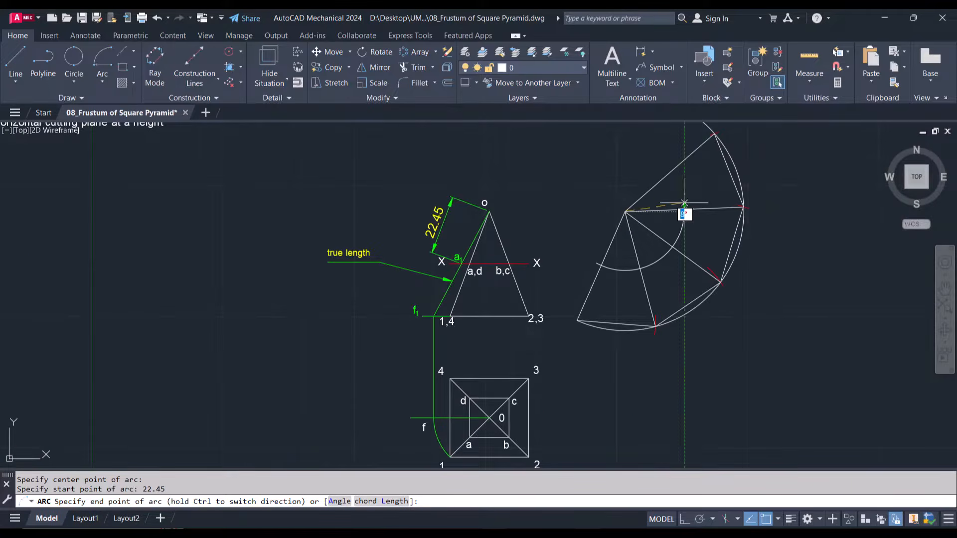
pyautogui.click(666, 156)
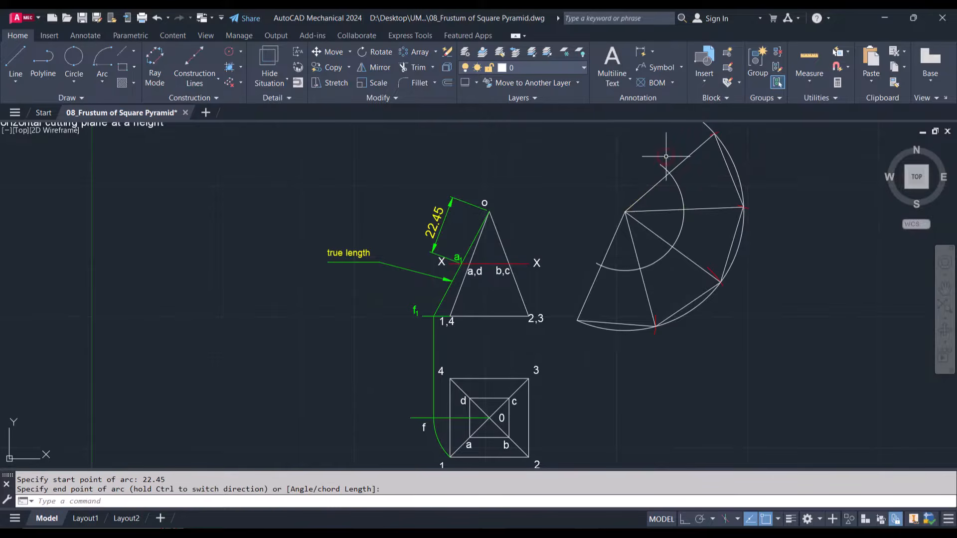
# Draw connected chords on the inner arc joining its crossings with the first, second and third radial edges
pyautogui.scroll(2, 634, 247)
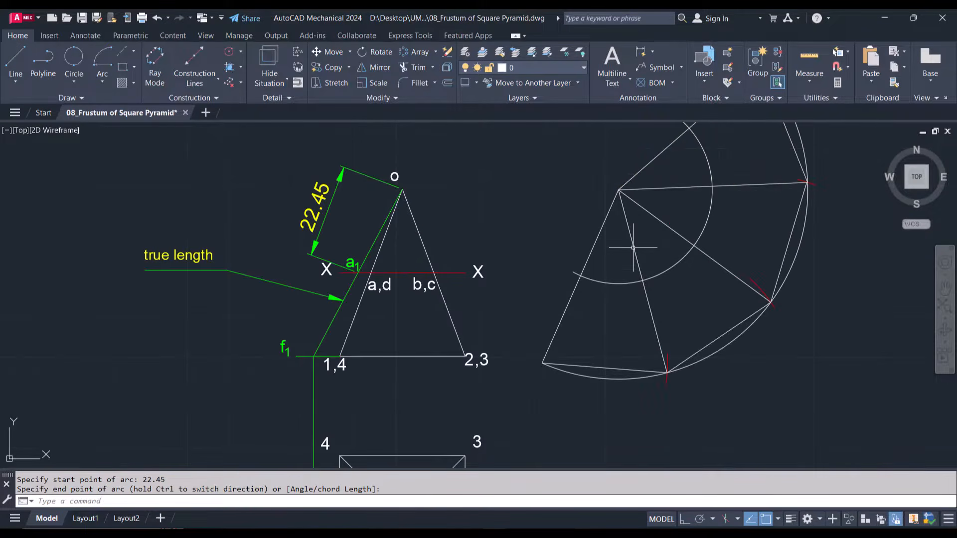
pyautogui.click(18, 64)
pyautogui.scroll(4, 588, 275)
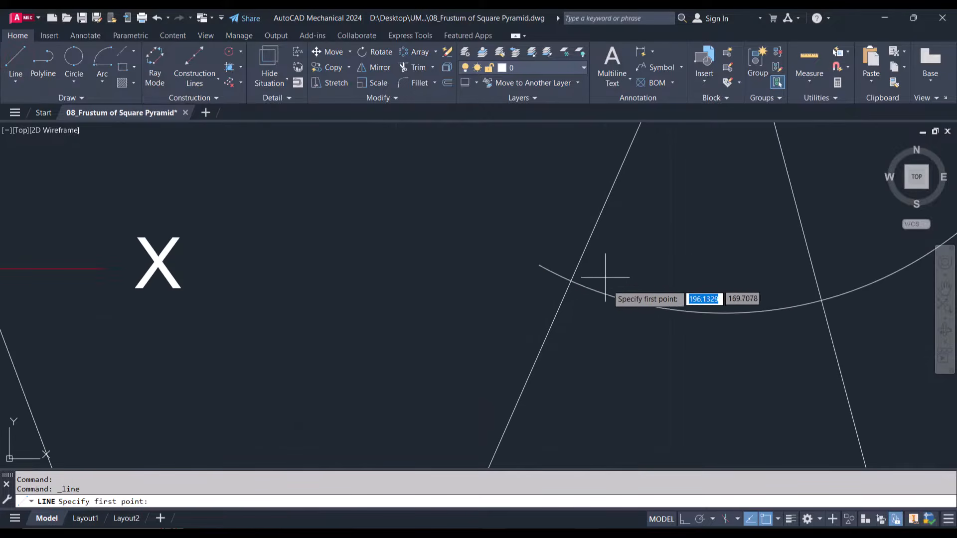
pyautogui.click(571, 281)
pyautogui.scroll(-4, 571, 280)
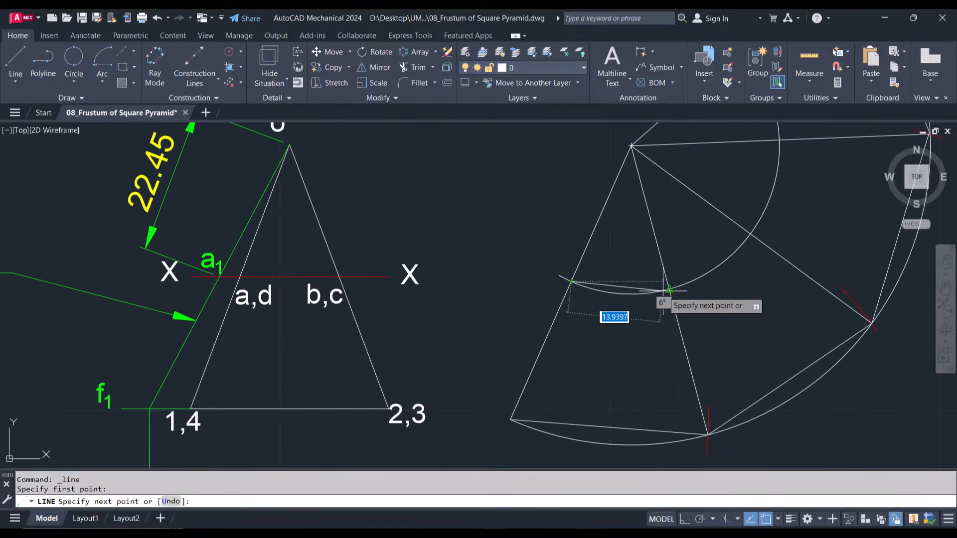
pyautogui.click(669, 288)
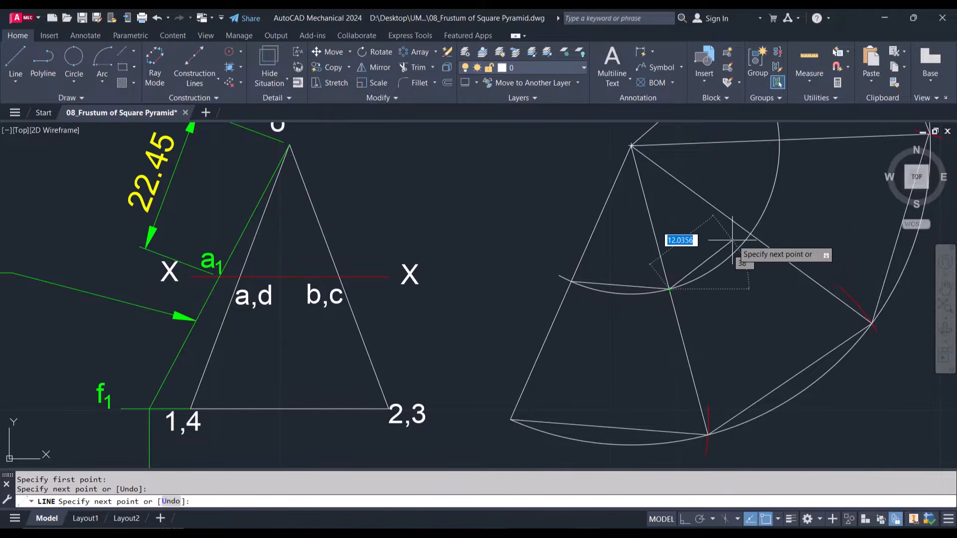
pyautogui.click(747, 233)
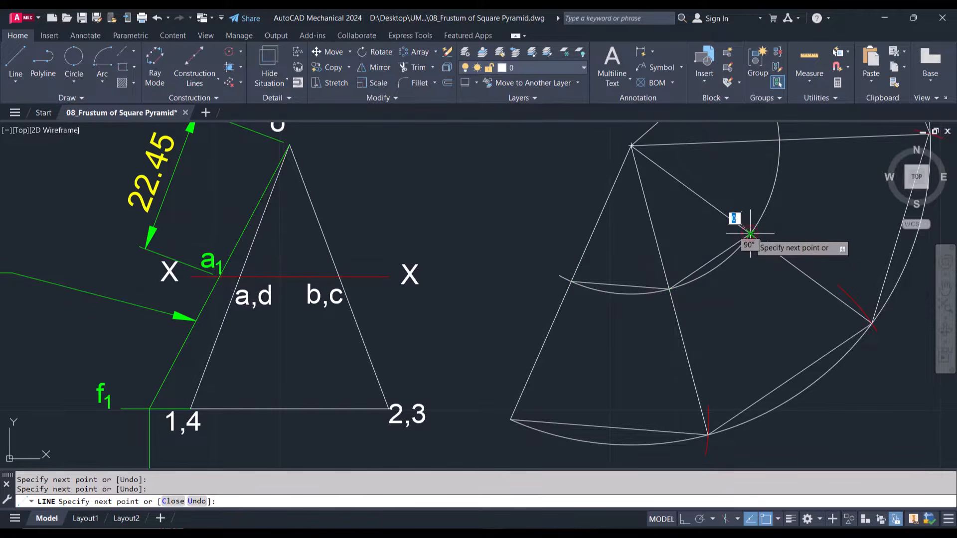
# Continue the inner chords from the third radial edge through the fourth to the fifth edge's crossing with the inner arc
pyautogui.scroll(-2, 747, 234)
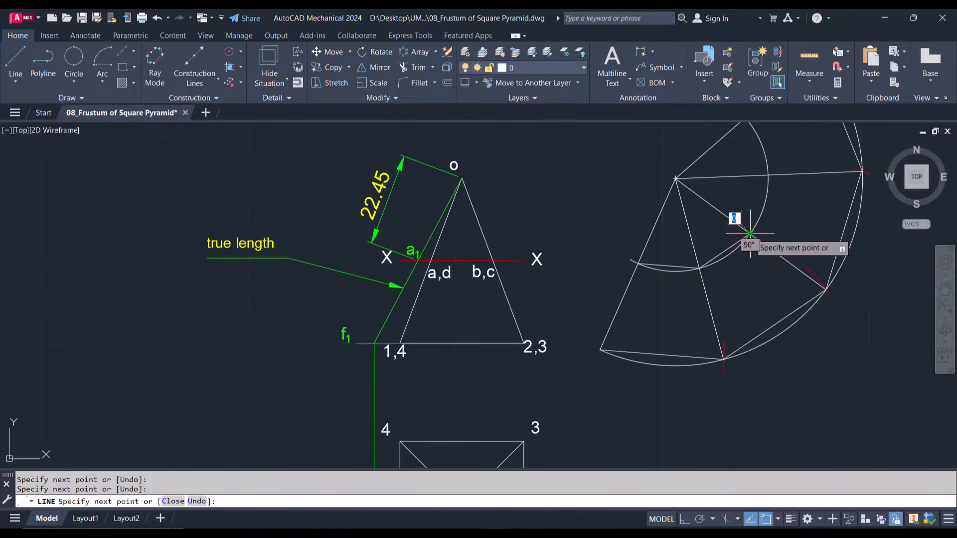
pyautogui.click(769, 174)
pyautogui.scroll(4, 762, 182)
pyautogui.scroll(-8, 762, 186)
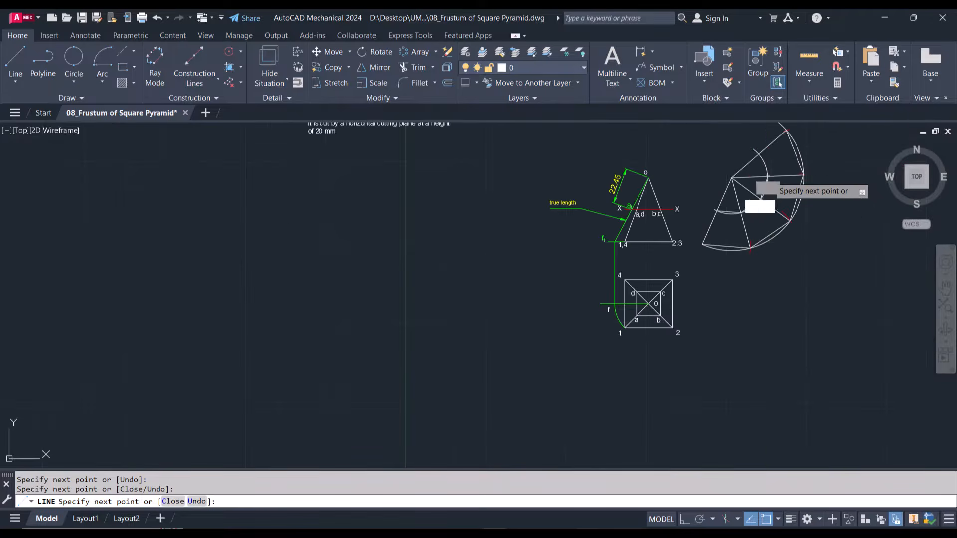
pyautogui.scroll(5, 757, 170)
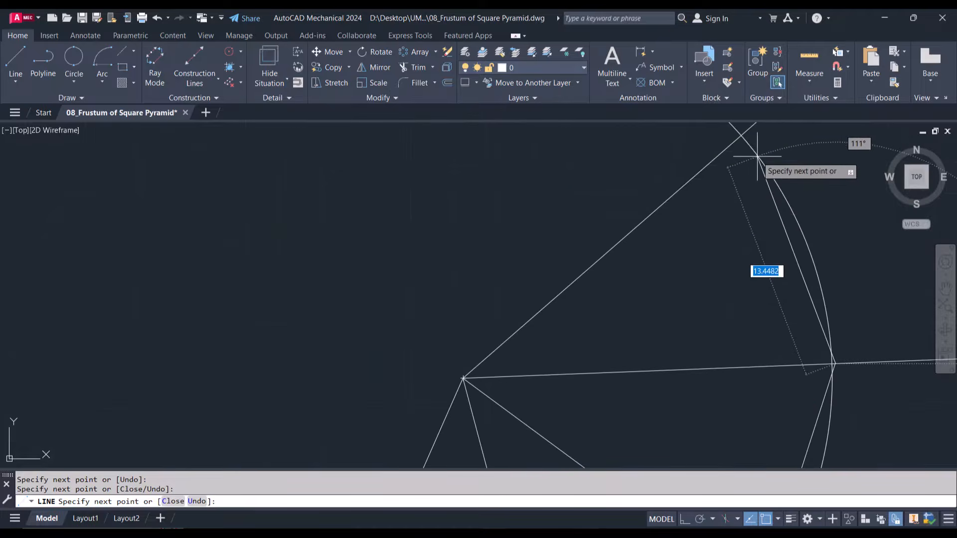
pyautogui.click(742, 134)
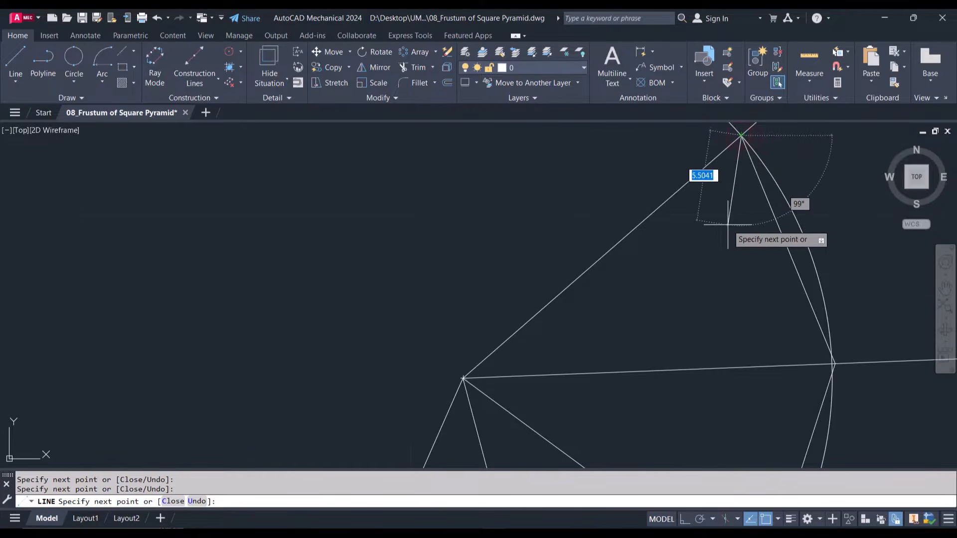
pyautogui.press('Escape')
# Copy the o label from the front view's apex to the development's apex
pyautogui.scroll(-5, 731, 220)
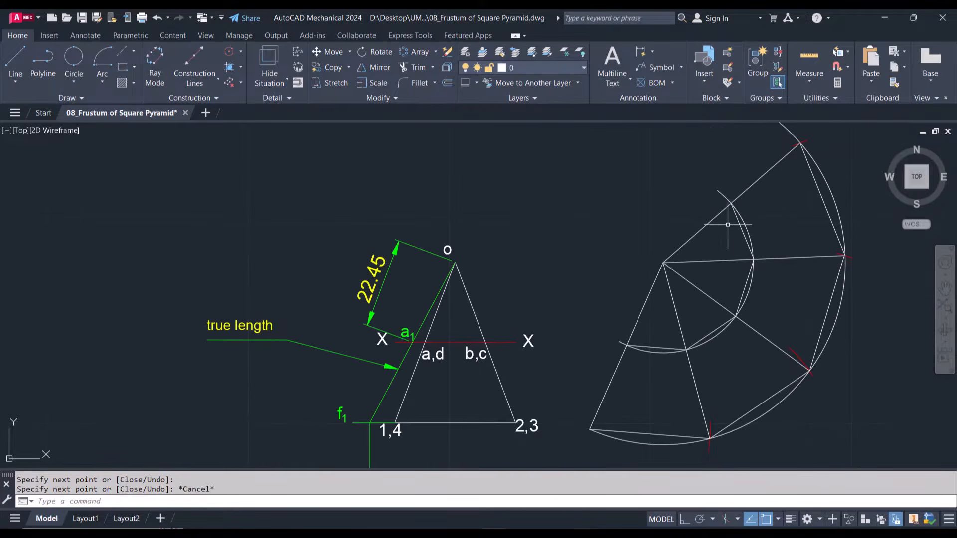
pyautogui.click(448, 250)
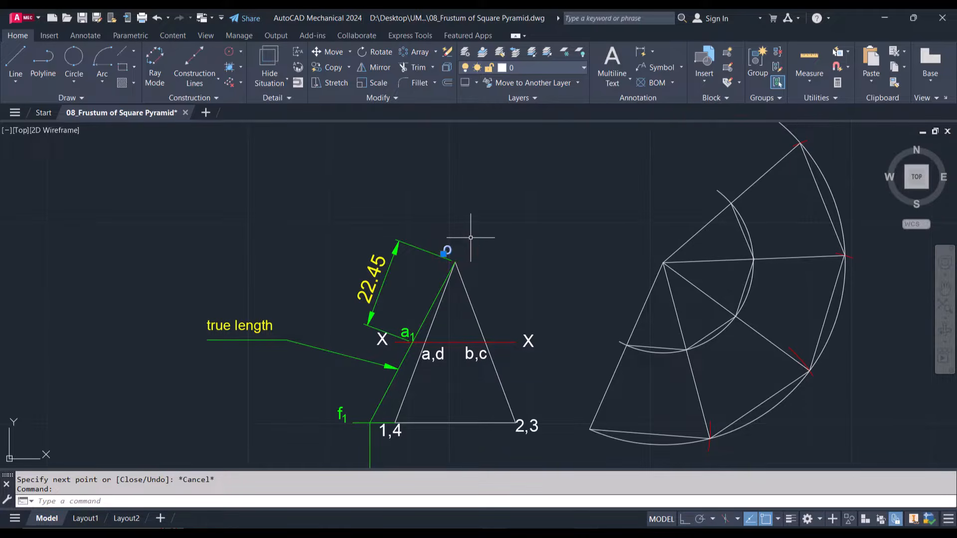
pyautogui.write('co')
pyautogui.press('Return')
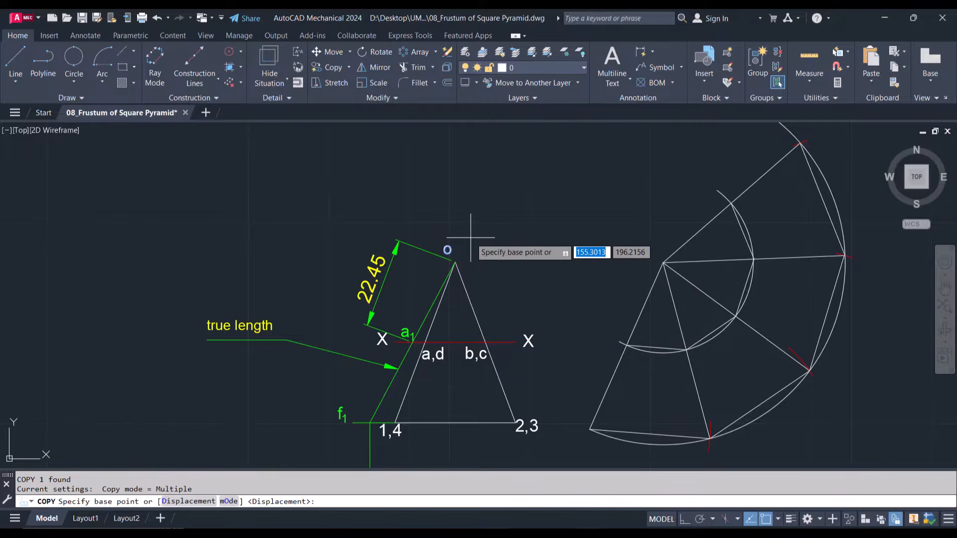
pyautogui.click(447, 250)
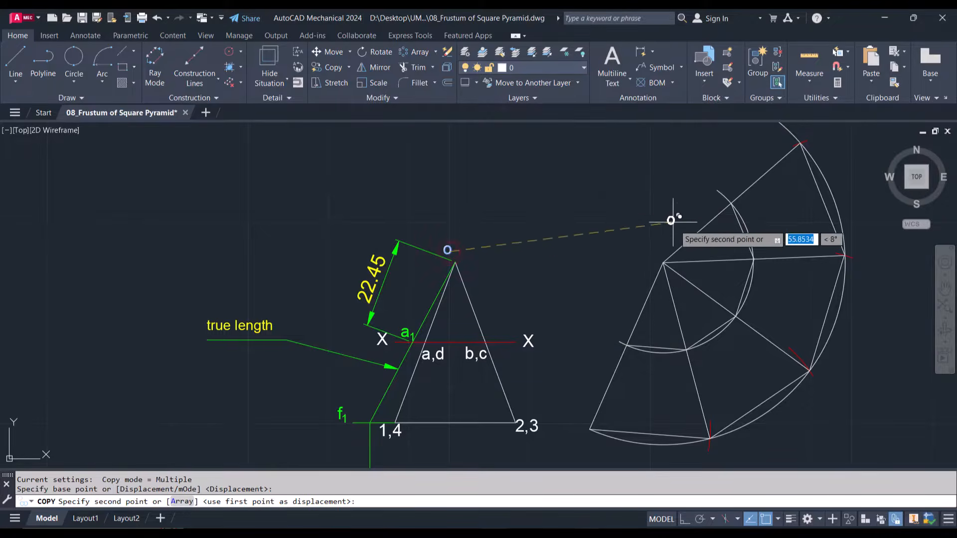
pyautogui.click(659, 255)
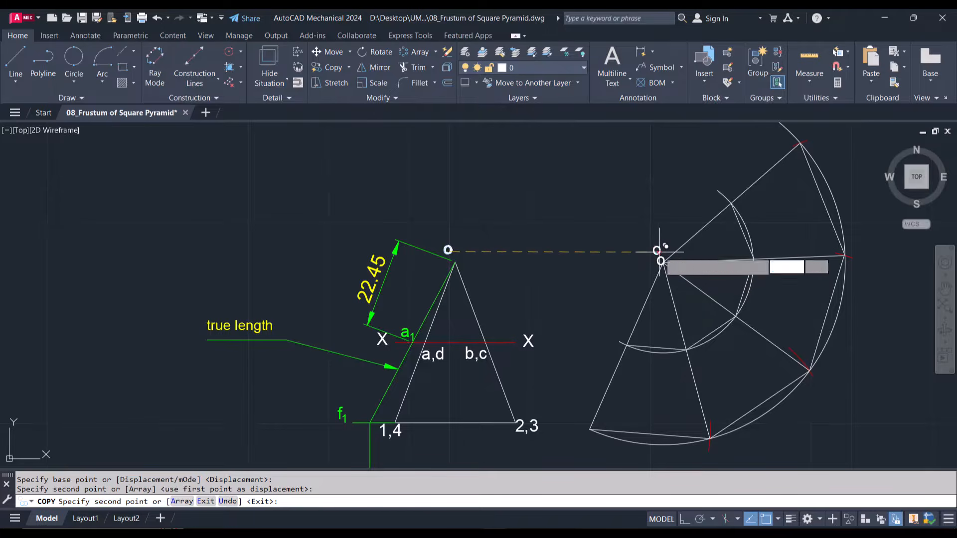
pyautogui.press('Escape')
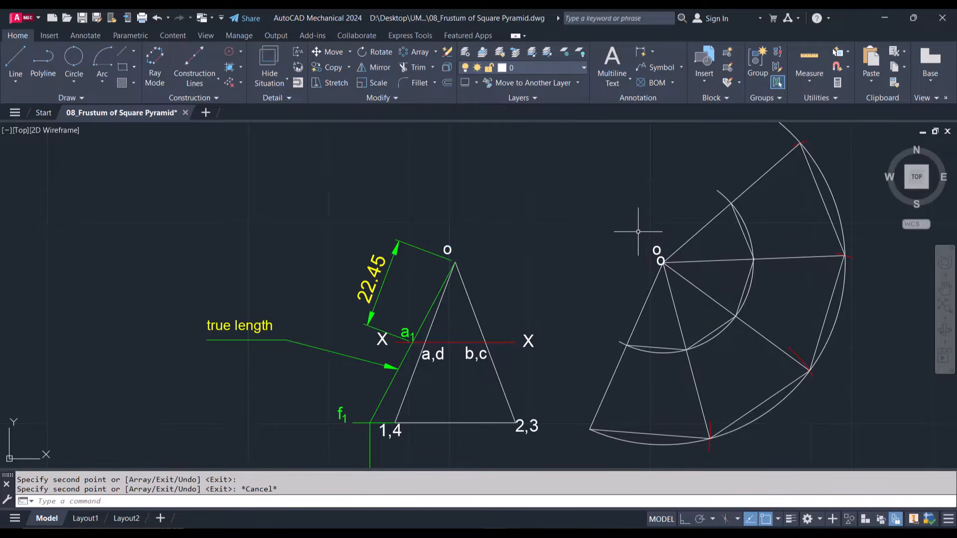
# Delete the extra o label that overlaps the lines at the development's apex
pyautogui.scroll(4, 678, 274)
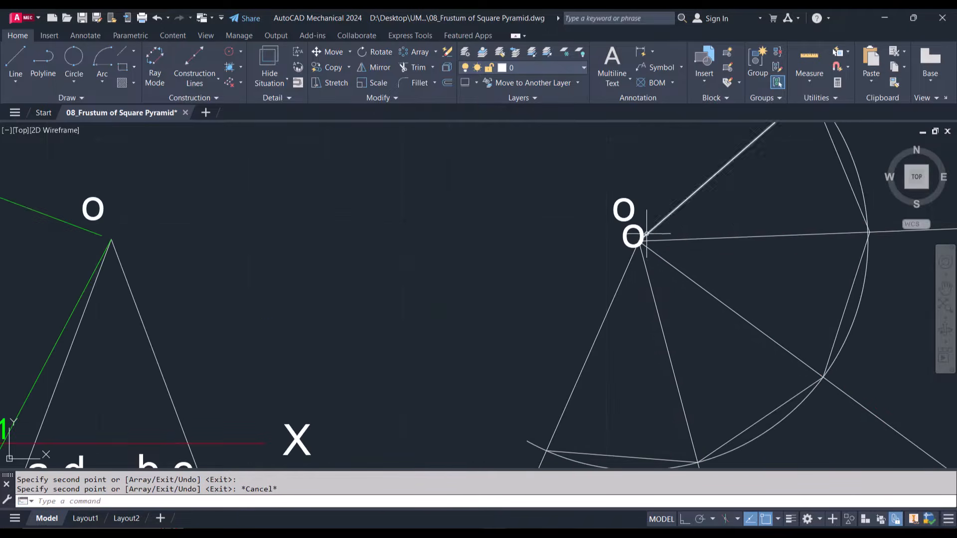
pyautogui.click(641, 230)
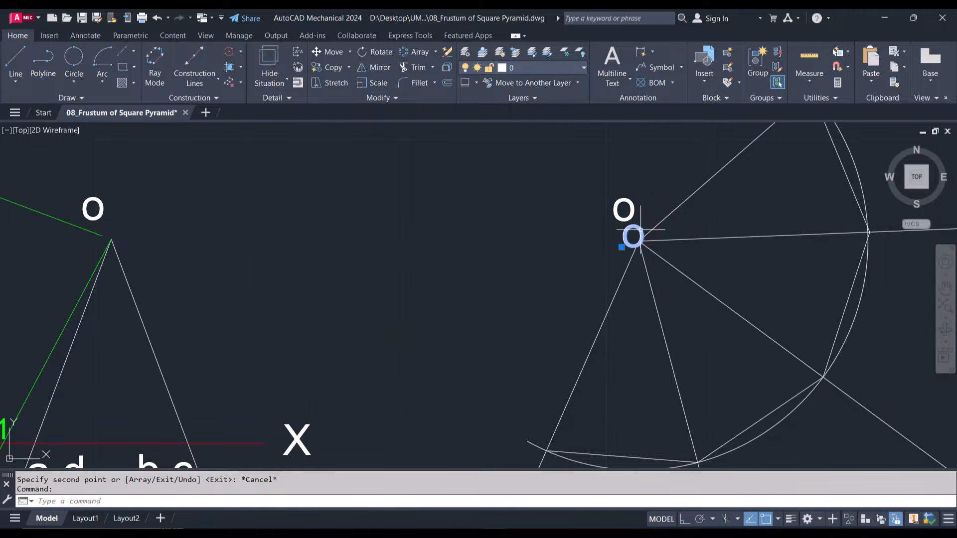
pyautogui.press('Delete')
# Move the development's inner and outer construction arcs to layer AM_5 and clear the selection
pyautogui.scroll(-5, 641, 234)
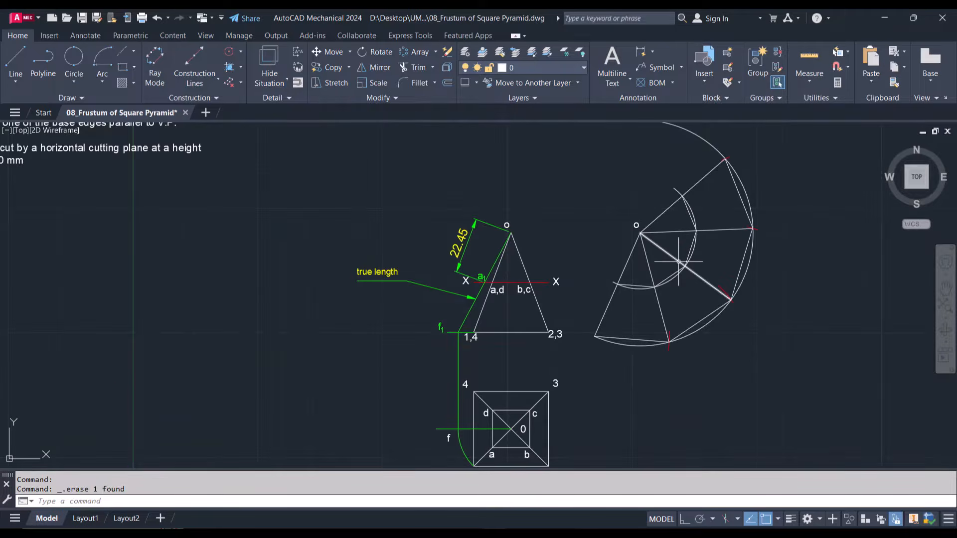
pyautogui.scroll(2, 678, 261)
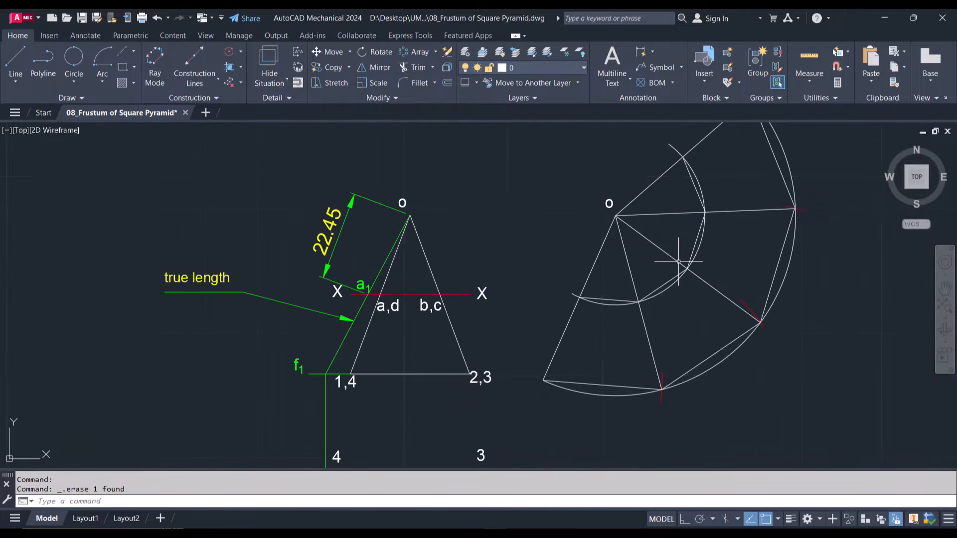
pyautogui.click(703, 242)
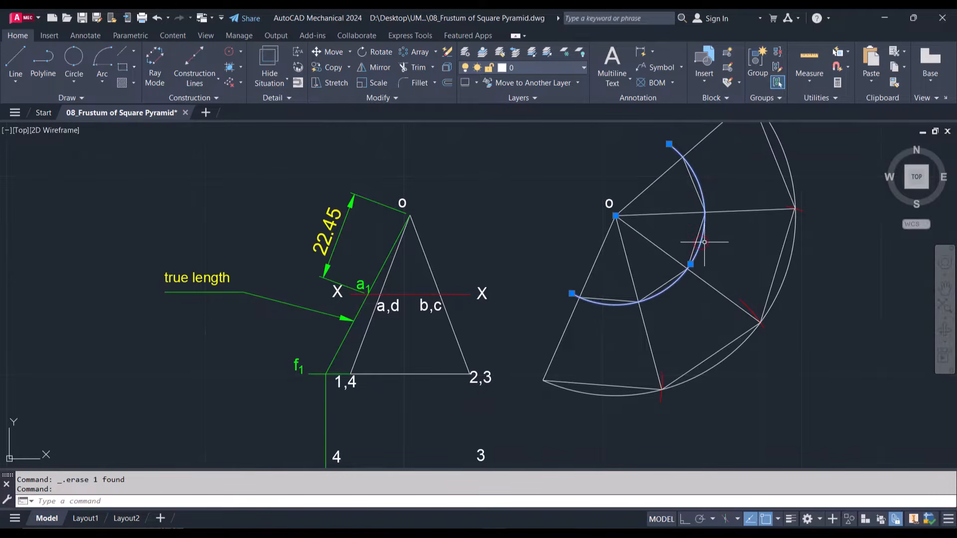
pyautogui.click(789, 264)
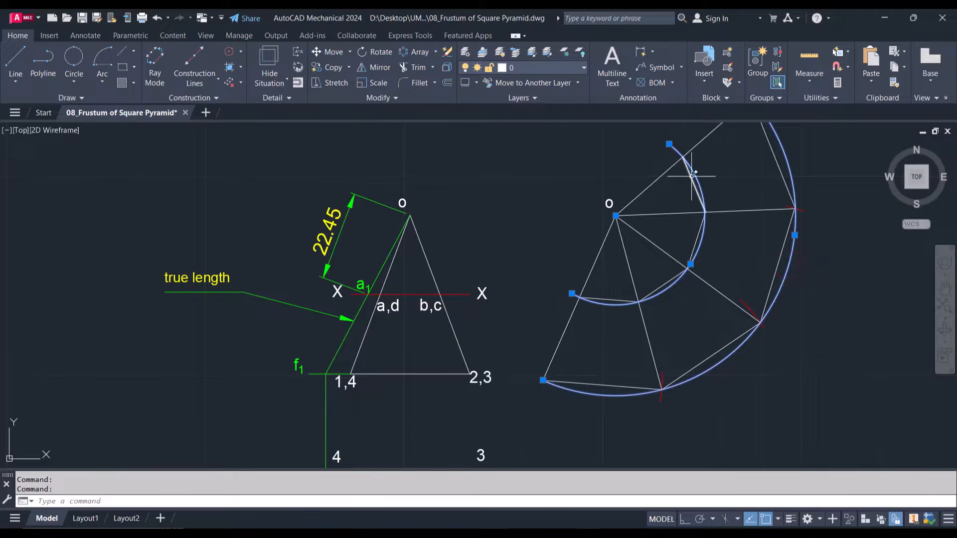
pyautogui.click(525, 67)
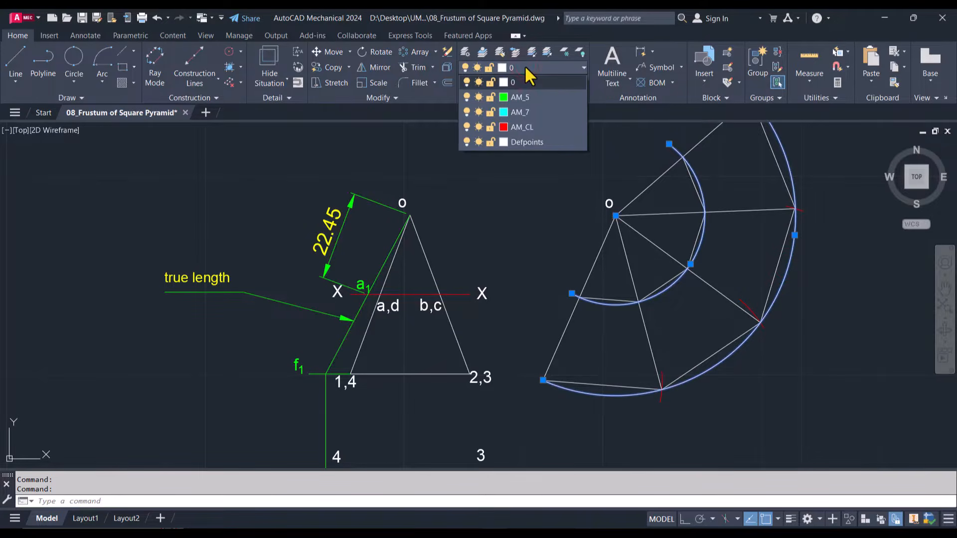
pyautogui.click(521, 98)
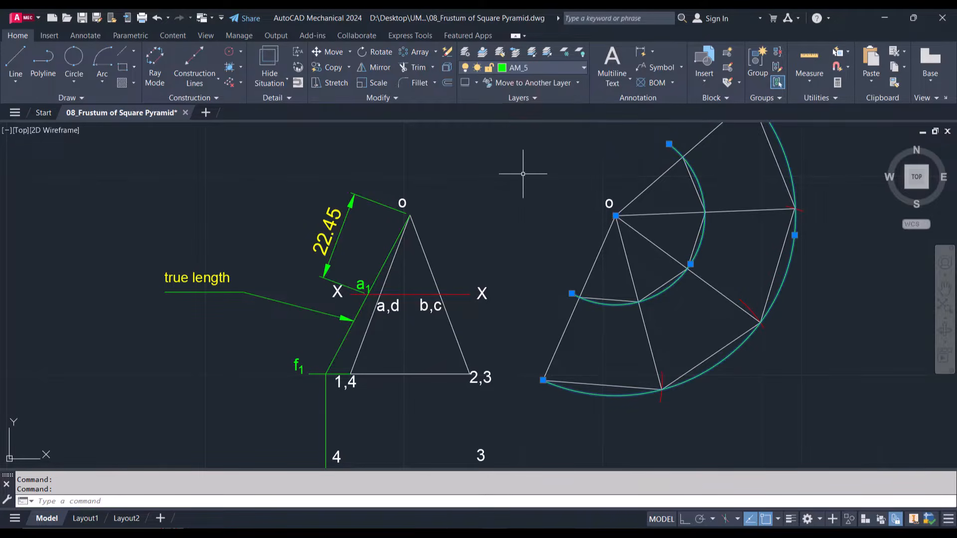
pyautogui.press('Escape')
pyautogui.press('Escape')
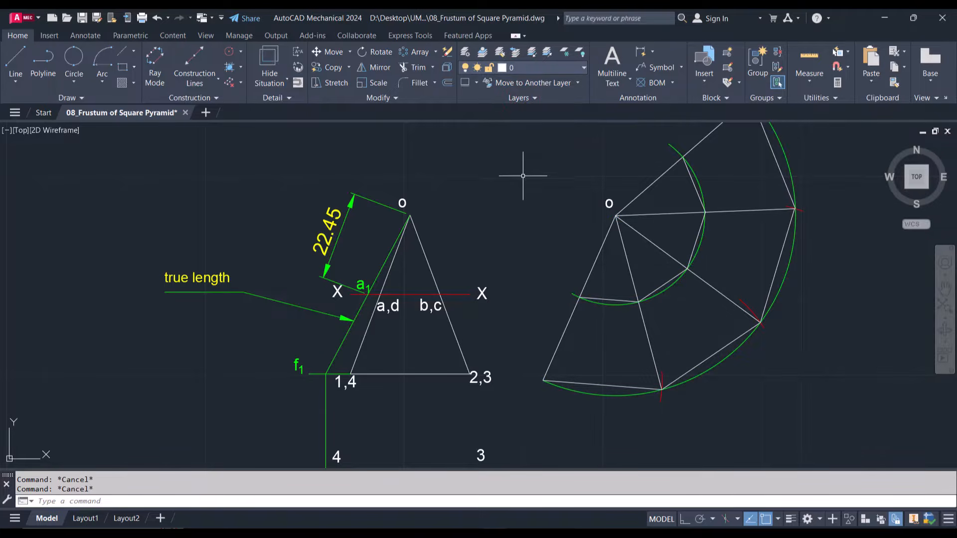
# Copy the development's apex label o to all five corner points on the outer arc, with object snap off
pyautogui.scroll(-2, 549, 283)
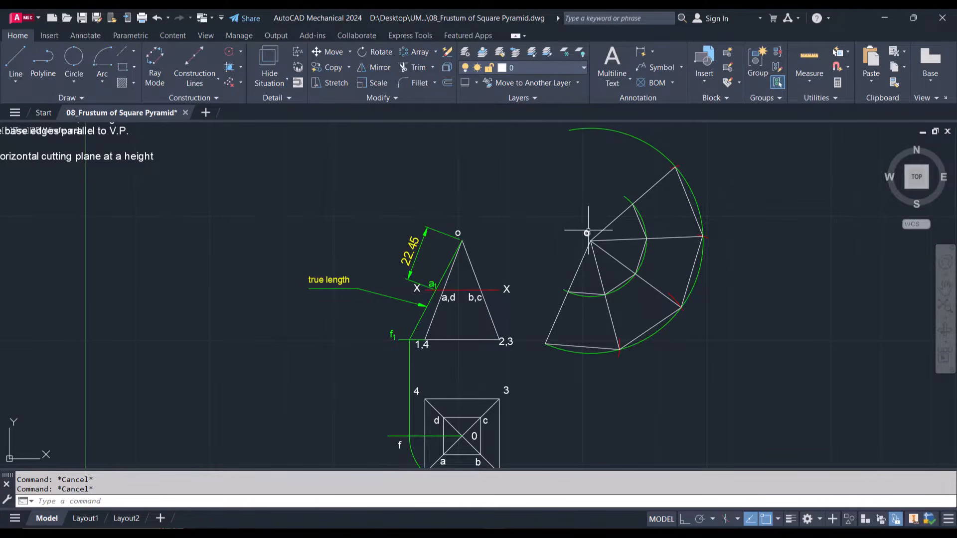
pyautogui.write('Co')
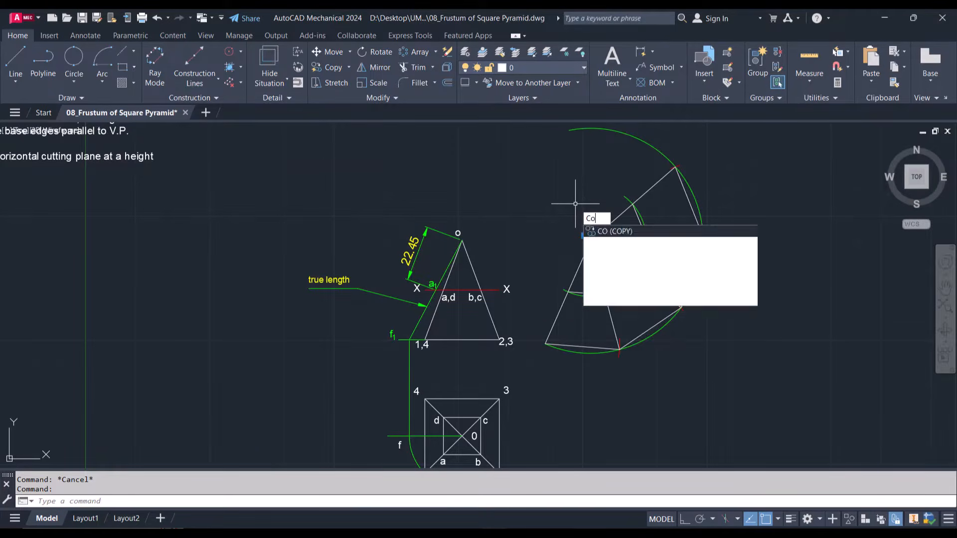
pyautogui.press('Return')
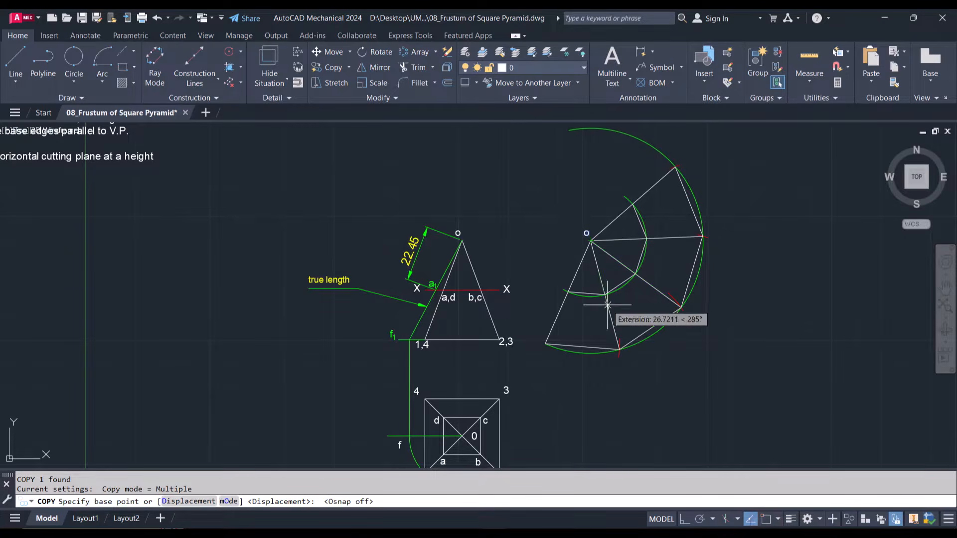
pyautogui.click(587, 233)
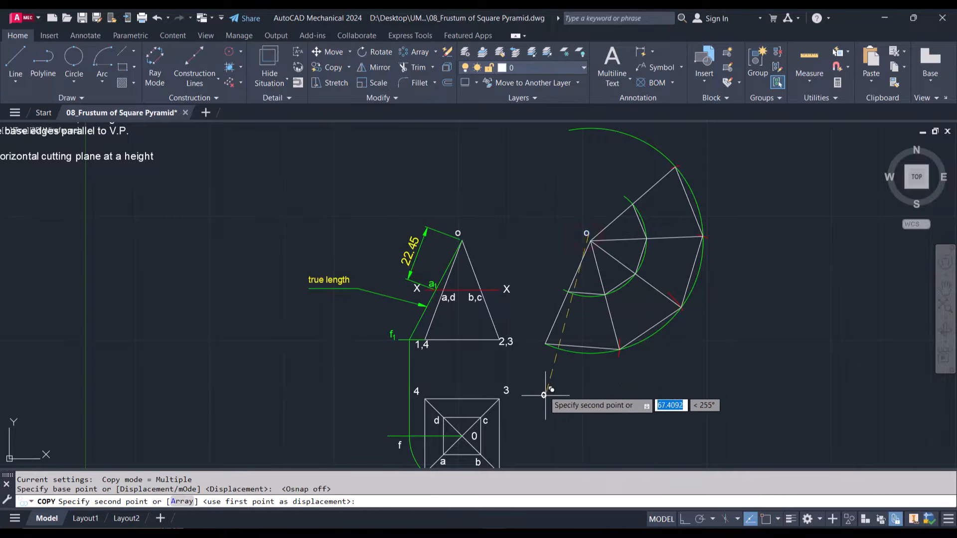
pyautogui.click(541, 351)
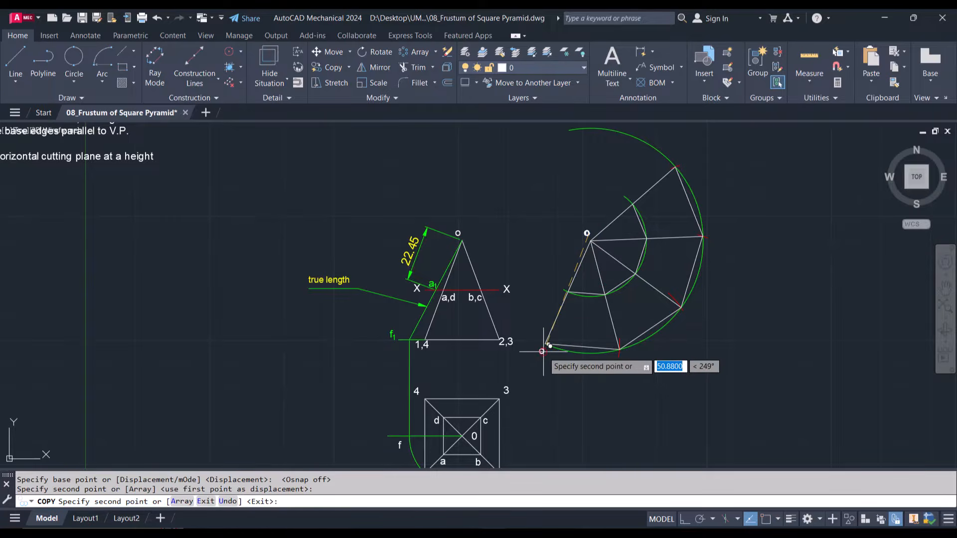
pyautogui.click(624, 356)
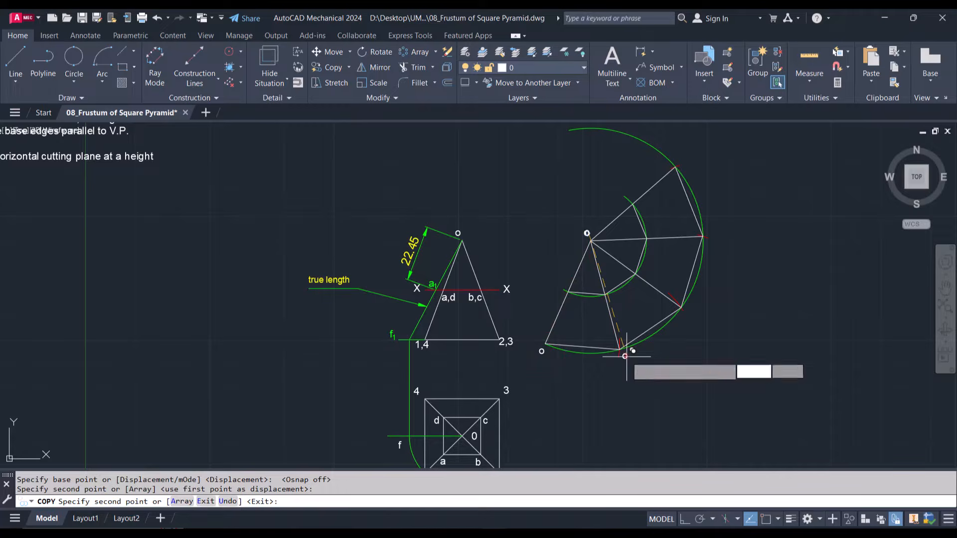
pyautogui.click(686, 313)
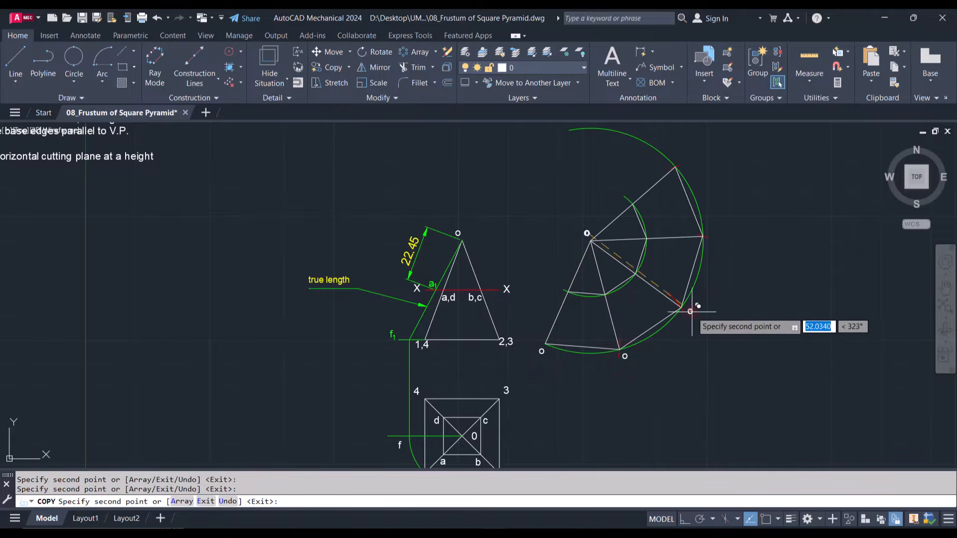
pyautogui.click(710, 236)
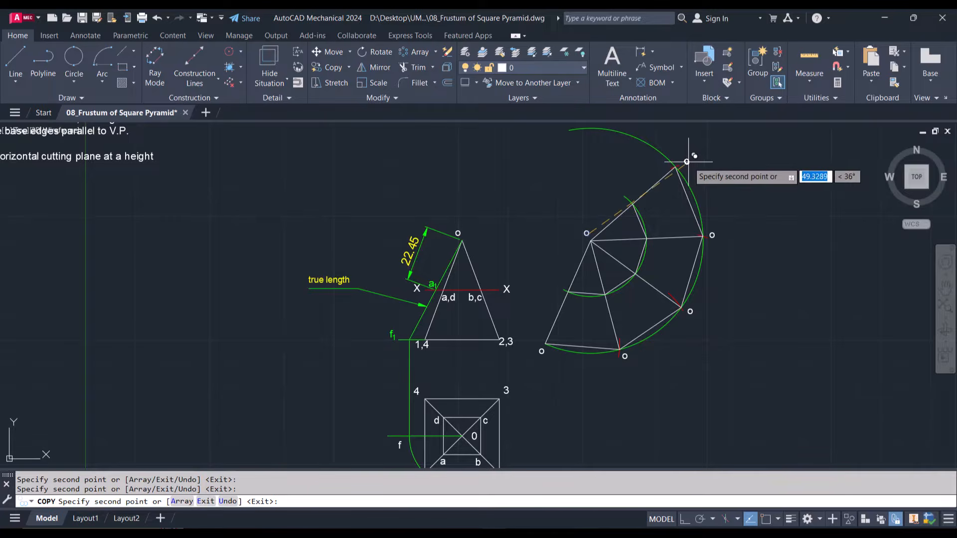
pyautogui.click(686, 162)
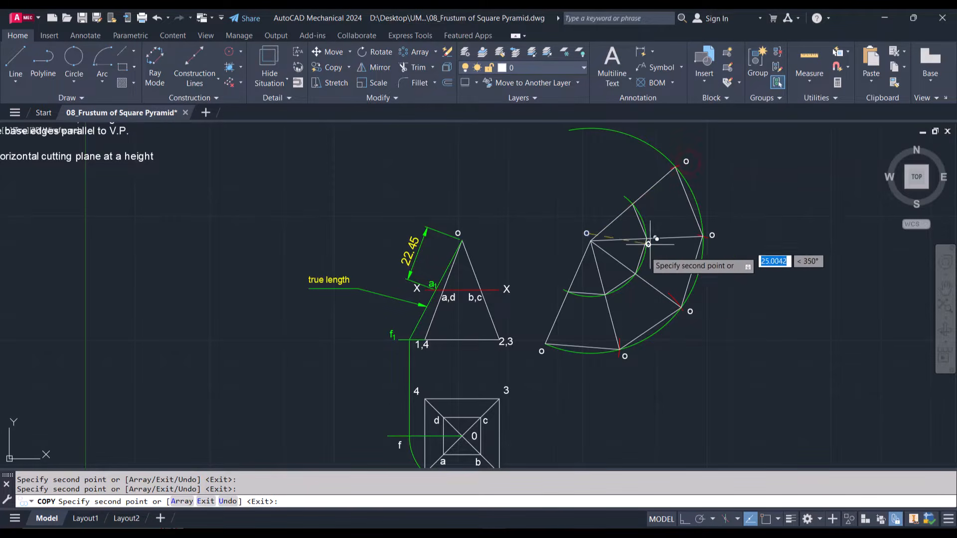
# Place further copies of the o label at the five points where the radial edges cross the inner arc
pyautogui.click(568, 302)
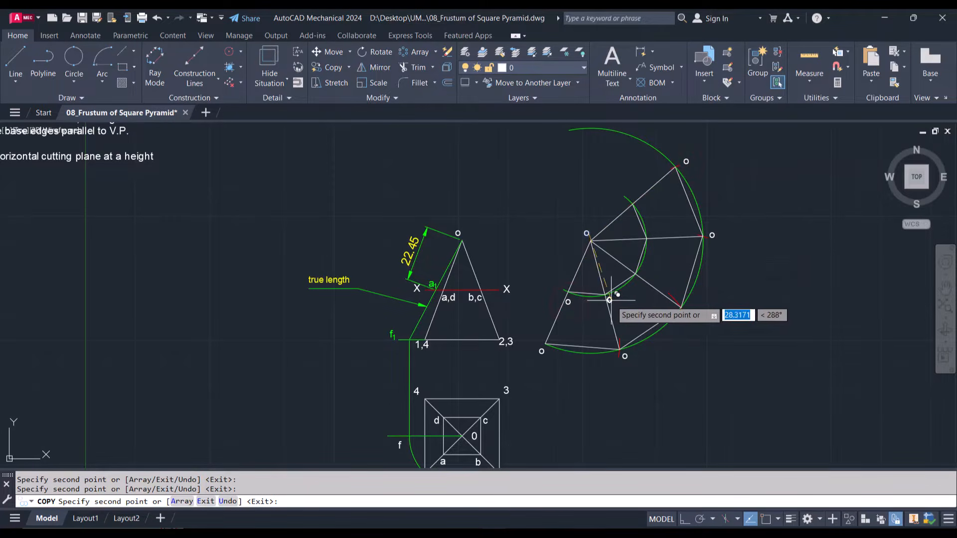
pyautogui.click(643, 273)
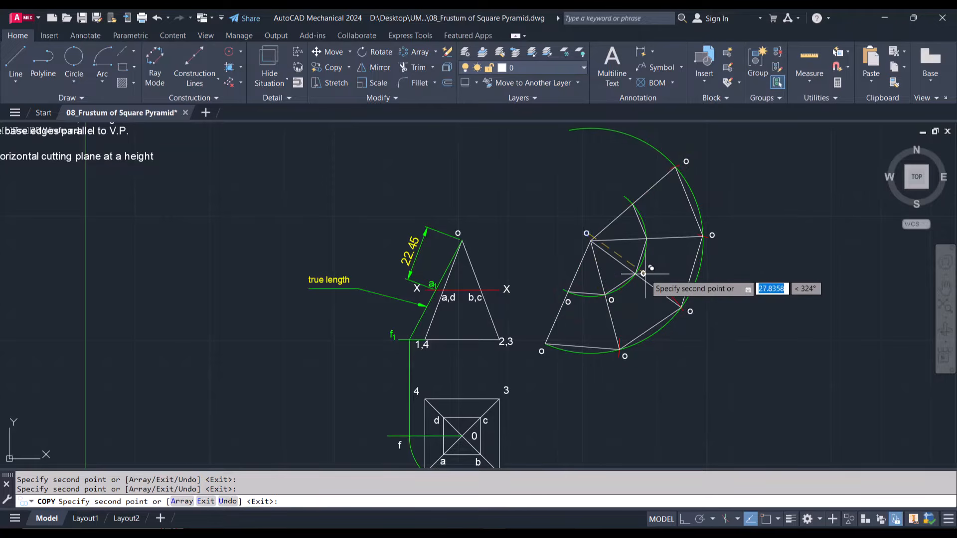
pyautogui.click(651, 235)
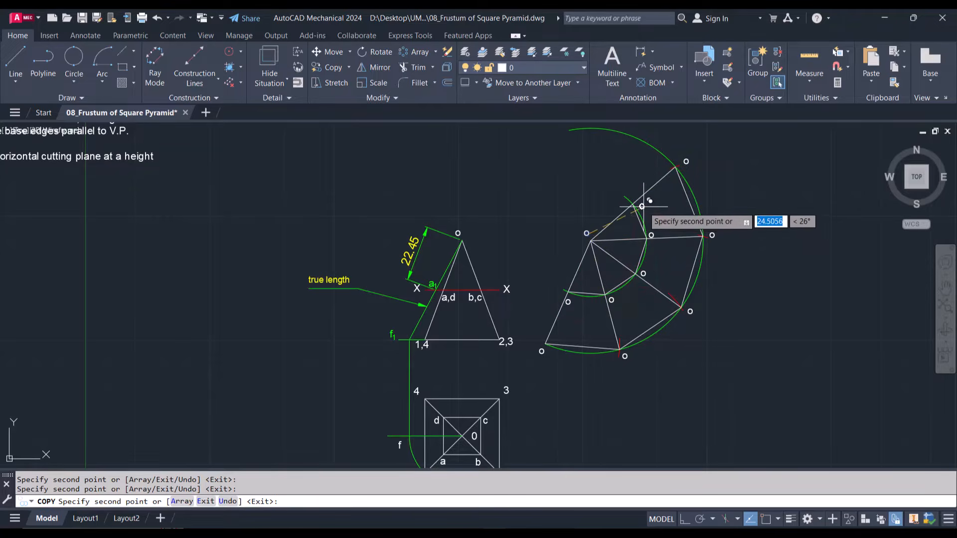
pyautogui.click(642, 206)
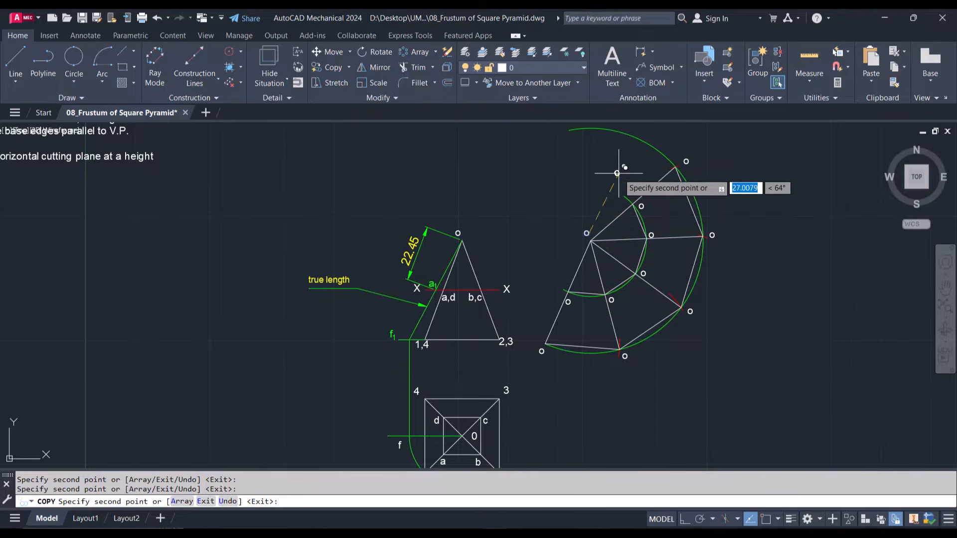
pyautogui.press('Escape')
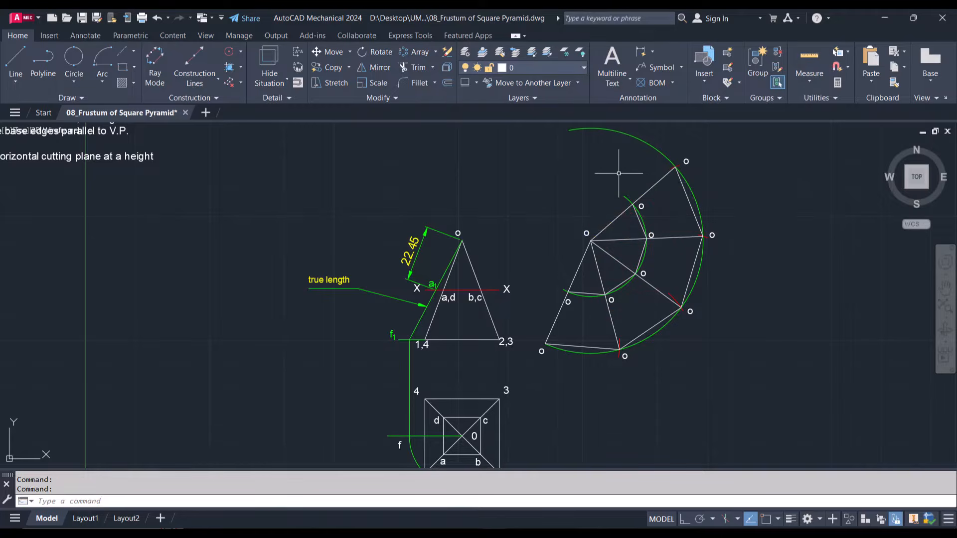
# Change the five outer-arc labels to 1, 2, 3, 4 and 1, going counterclockwise from the lowest-left corner
pyautogui.doubleClick(541, 351)
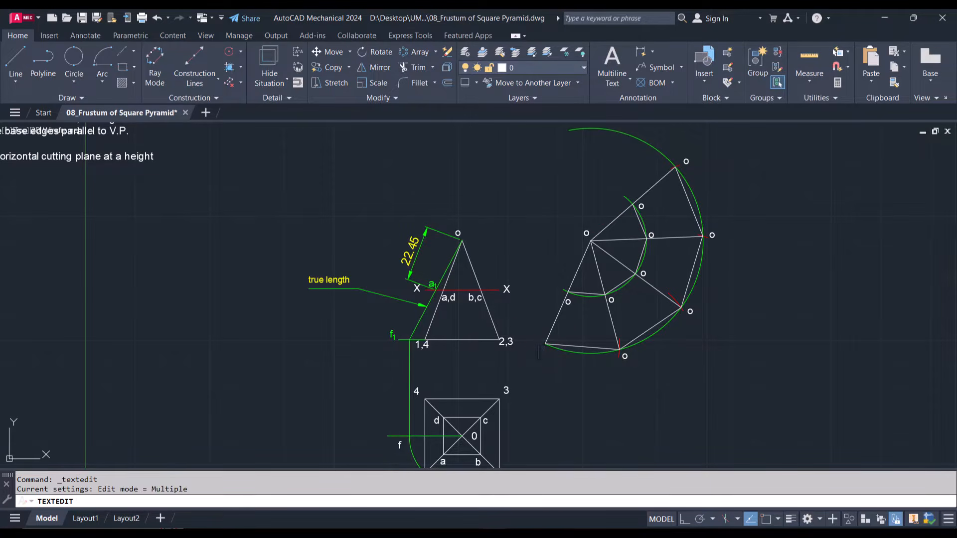
pyautogui.click(623, 381)
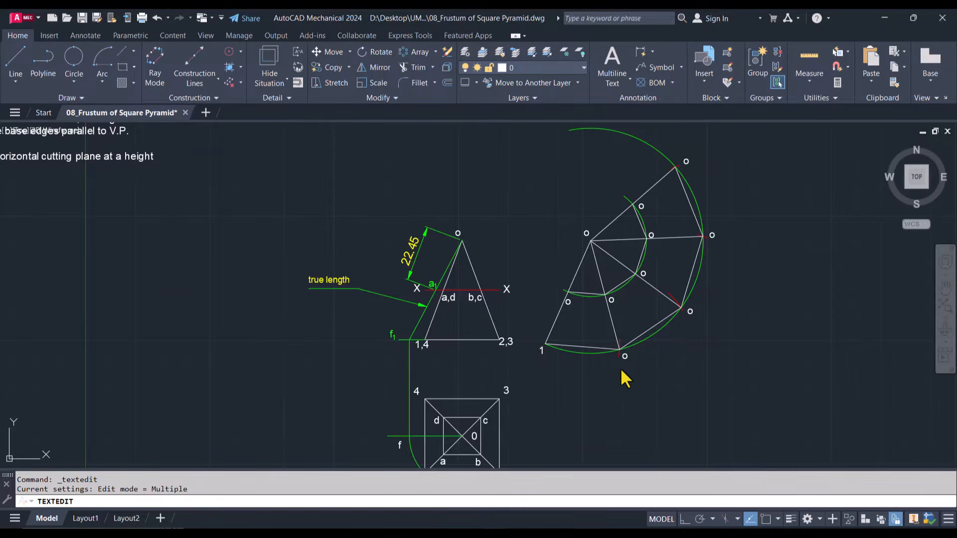
pyautogui.click(624, 355)
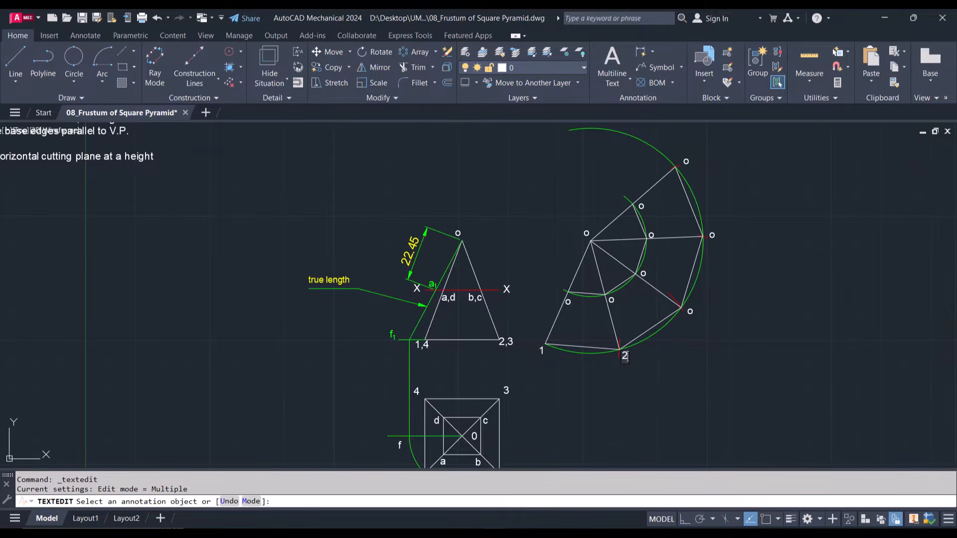
pyautogui.click(702, 317)
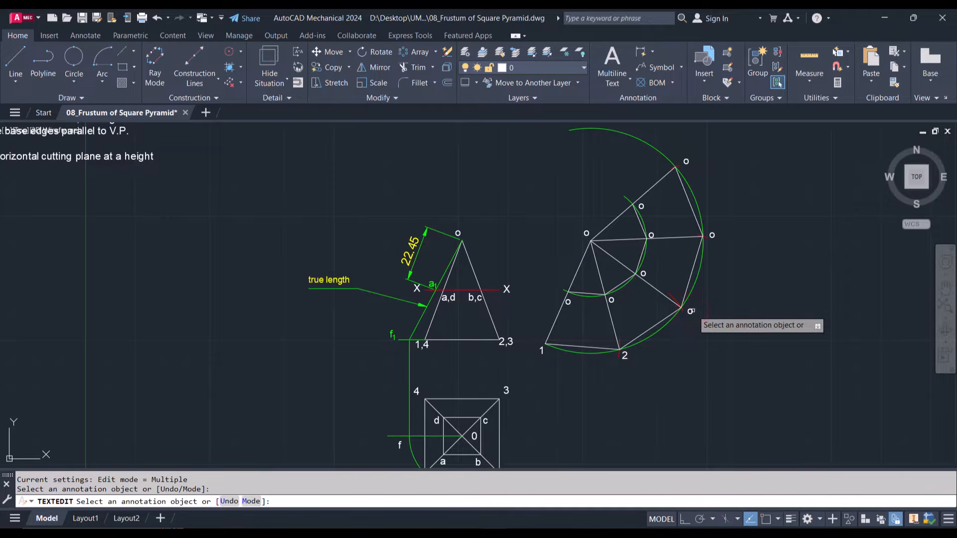
pyautogui.click(689, 312)
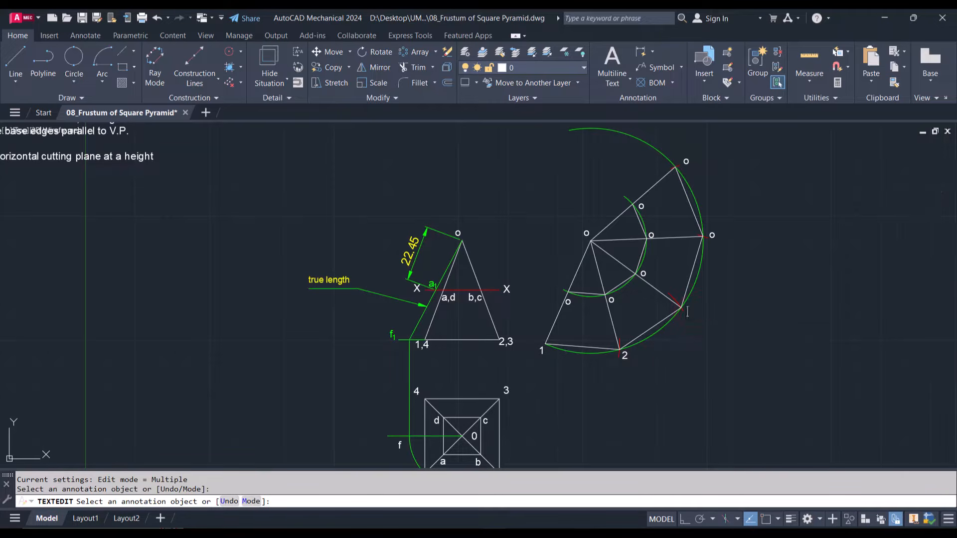
pyautogui.click(719, 243)
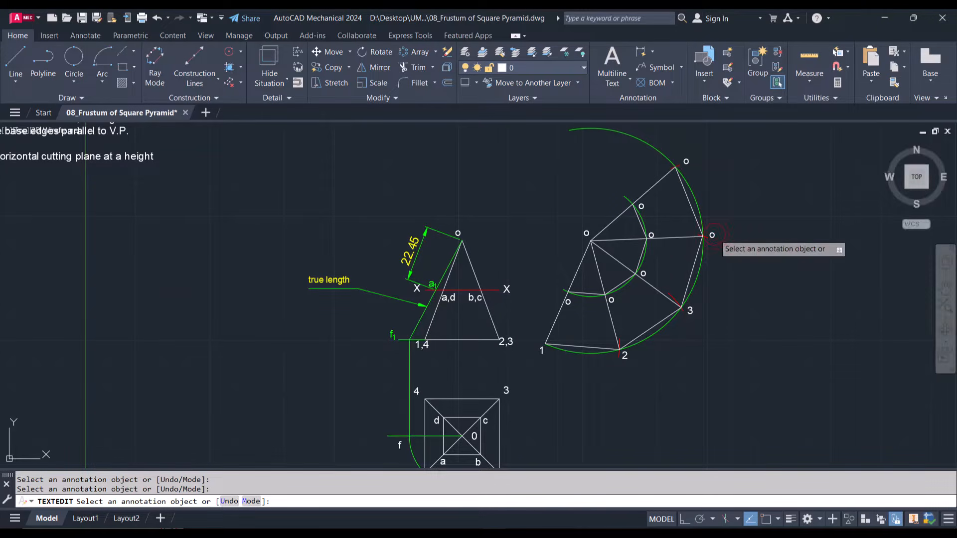
pyautogui.click(711, 235)
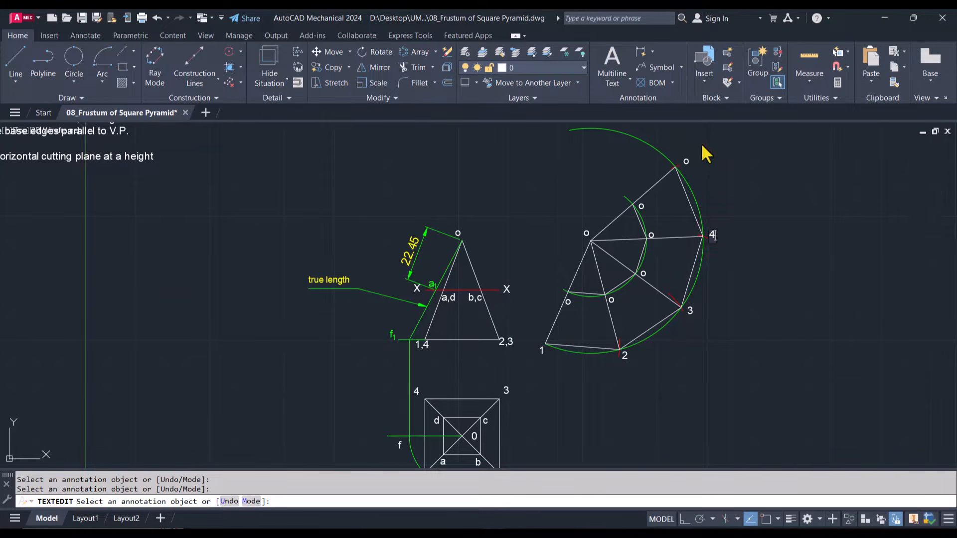
pyautogui.click(683, 163)
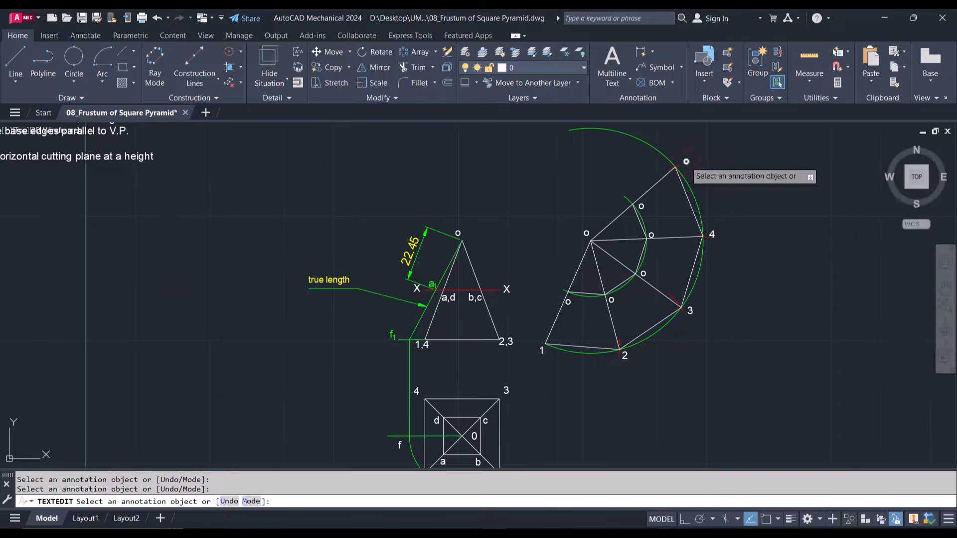
pyautogui.click(686, 161)
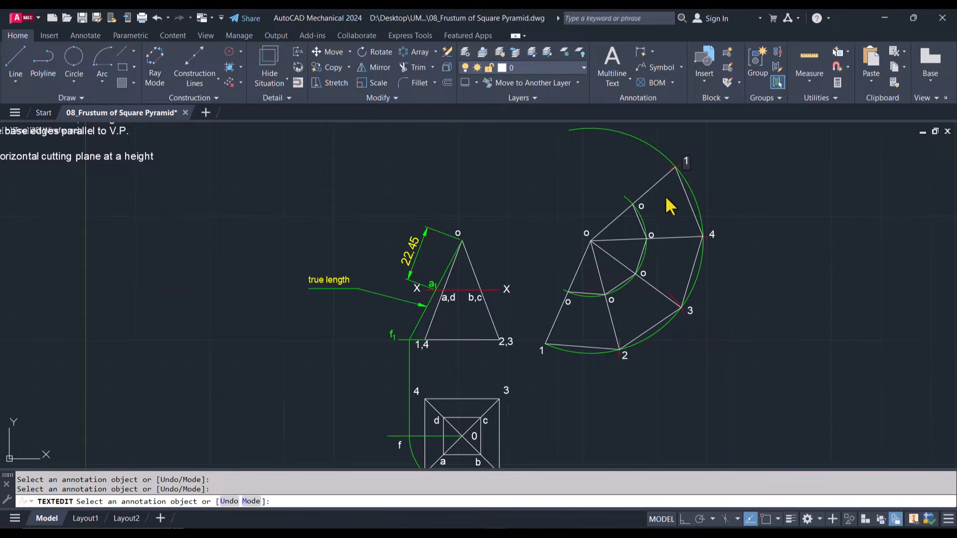
pyautogui.click(568, 303)
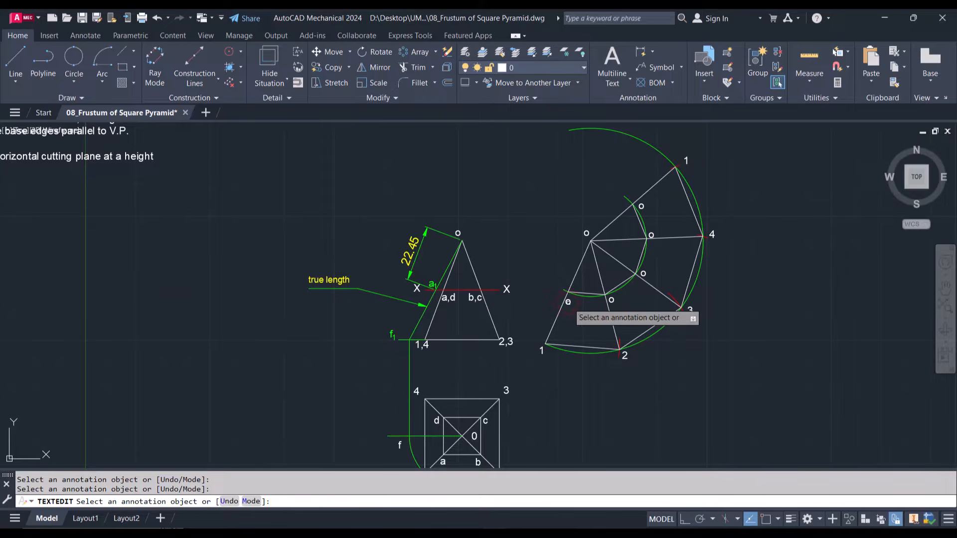
# Change the inner-arc labels on the radial edges to corners 1 (lower left) and 2 to A and B
pyautogui.click(567, 302)
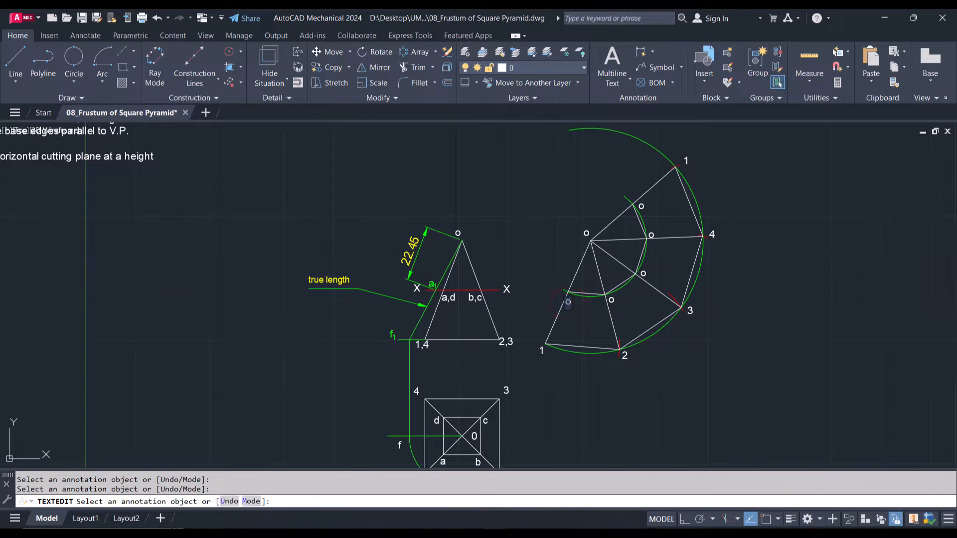
pyautogui.click(619, 304)
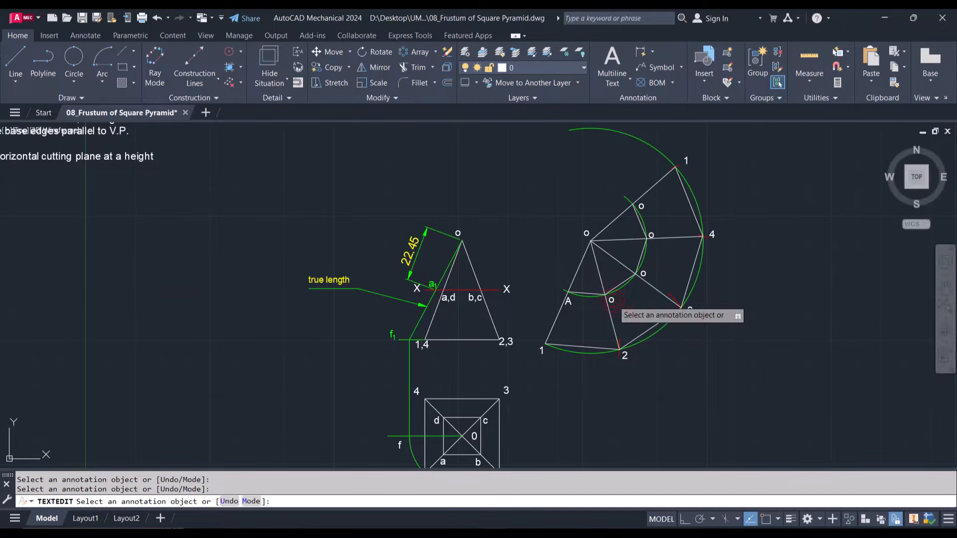
pyautogui.click(612, 300)
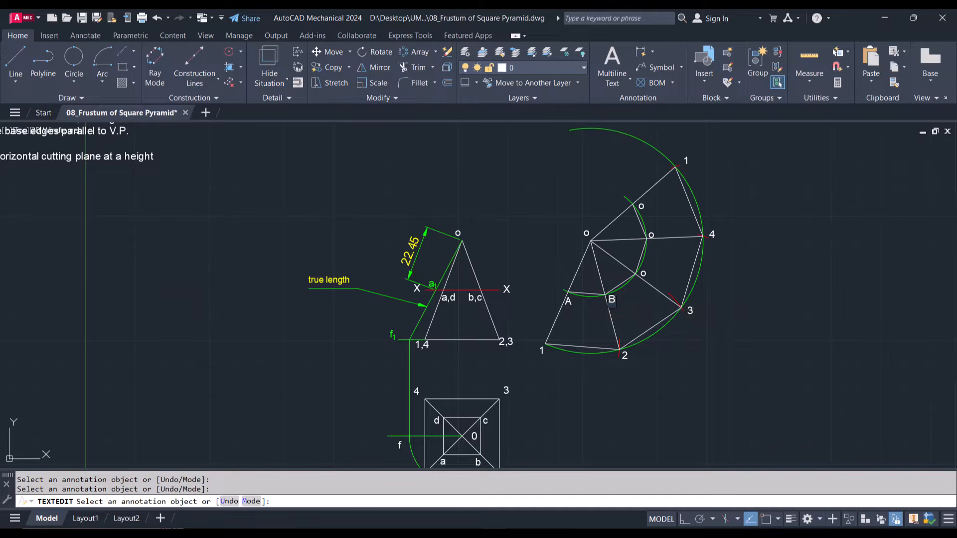
pyautogui.click(648, 276)
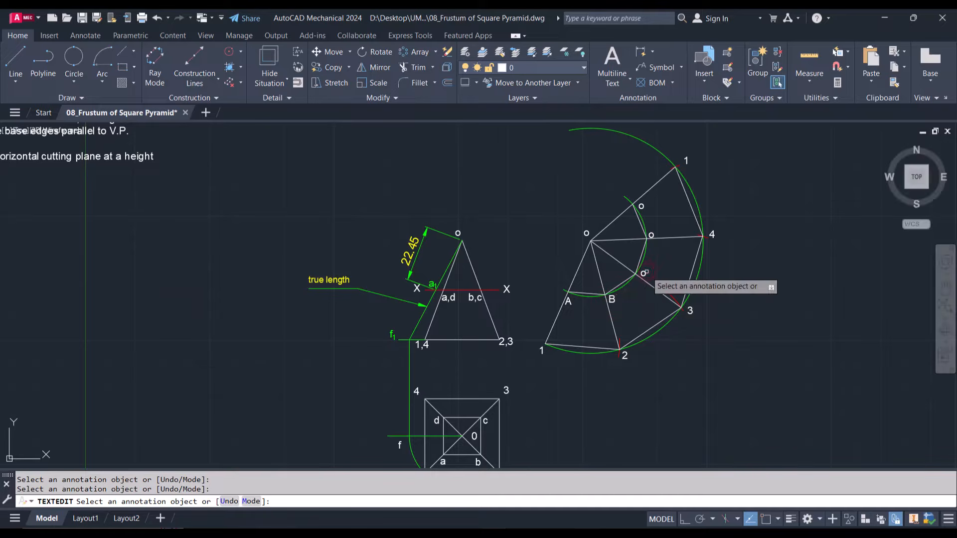
# Change the inner-arc labels on the radial edges to corners 3, 4 and the upper 1 to C, D and A
pyautogui.click(642, 274)
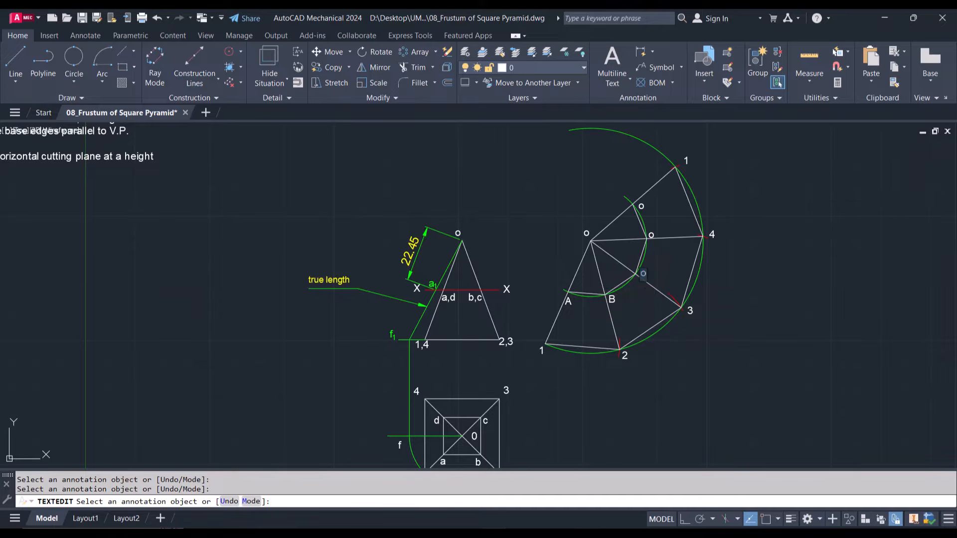
pyautogui.click(653, 230)
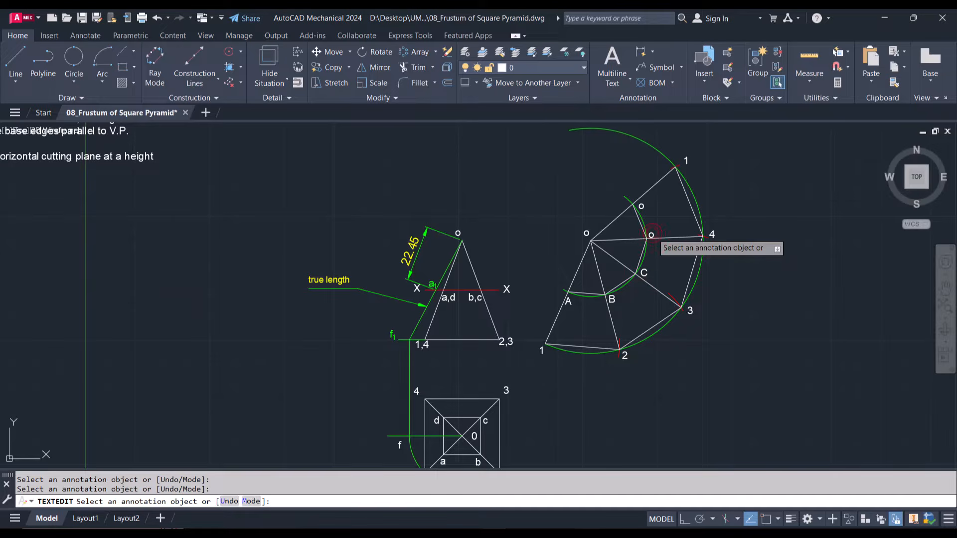
pyautogui.click(651, 233)
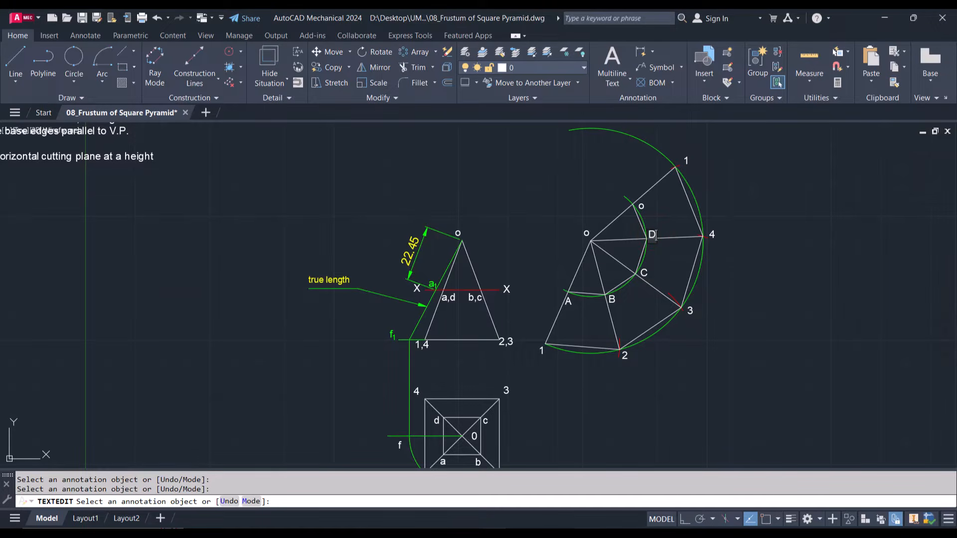
pyautogui.write('D')
pyautogui.click(642, 206)
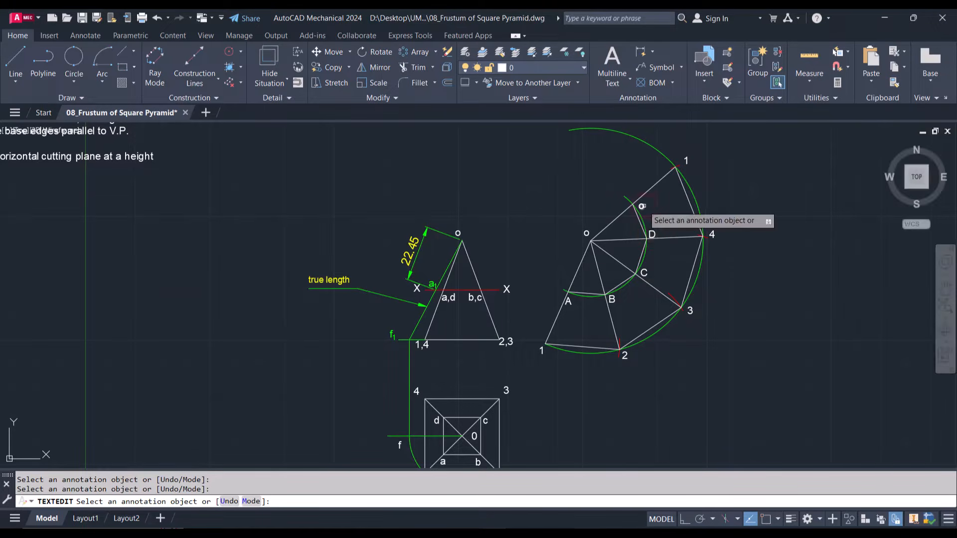
pyautogui.click(641, 206)
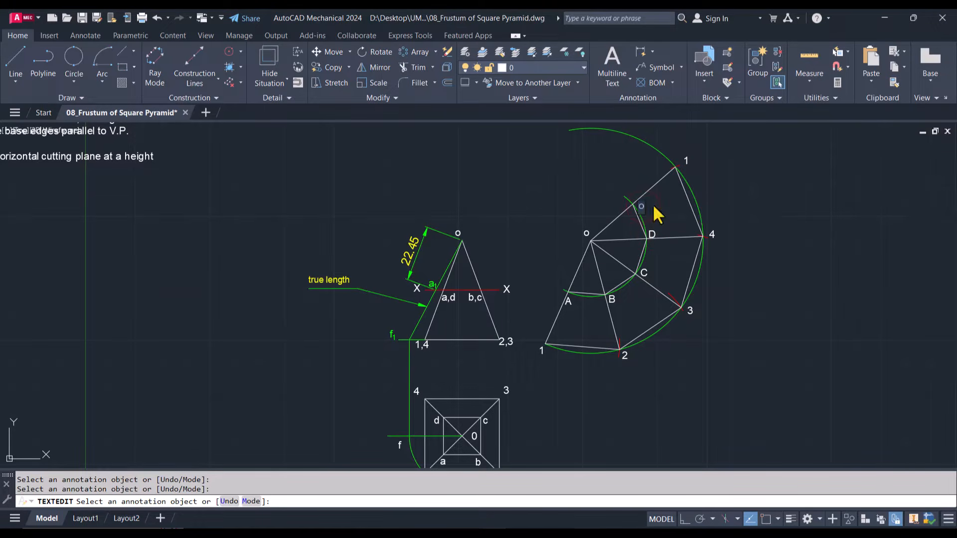
pyautogui.click(624, 176)
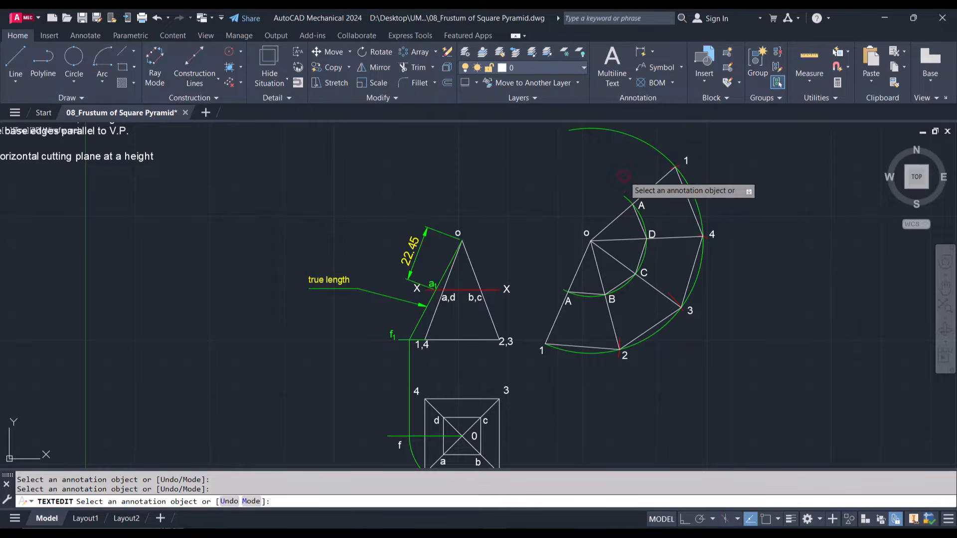
pyautogui.press('Escape')
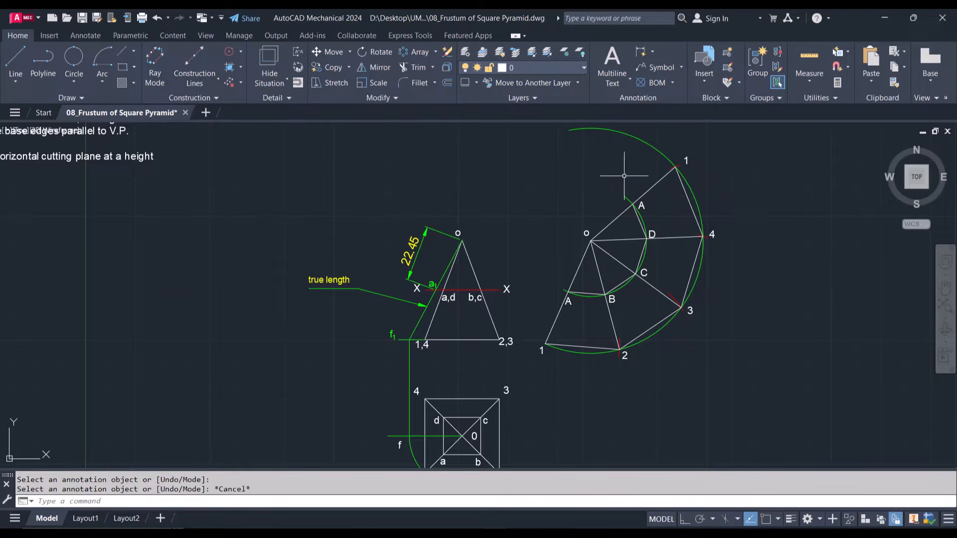
# Delete the aligned dimension of the true-length segment between o and a1 in the front view
pyautogui.scroll(-8, 516, 276)
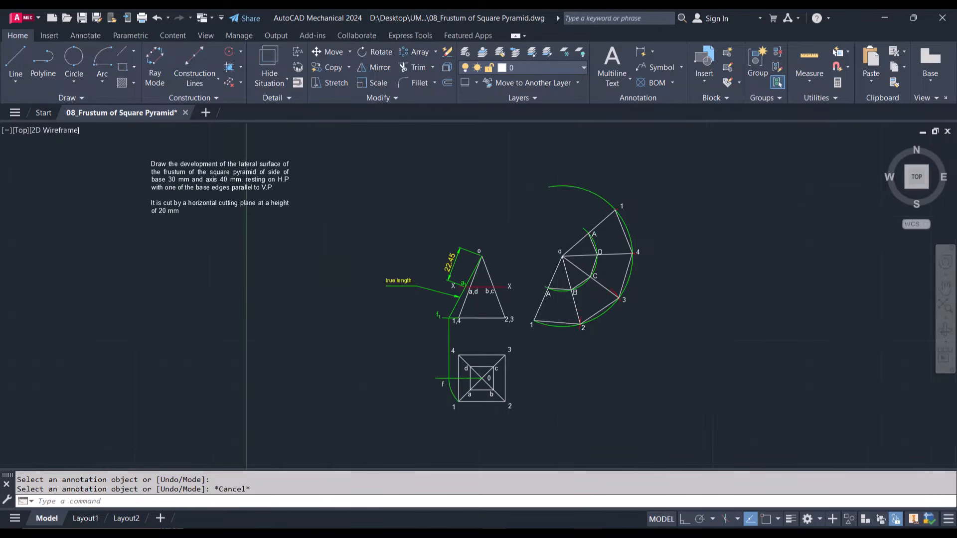
pyautogui.scroll(6, 509, 287)
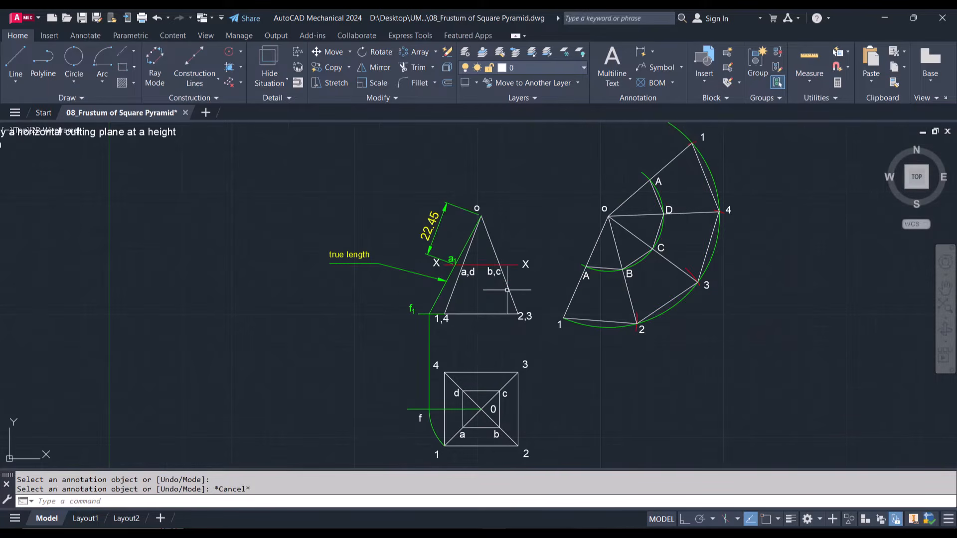
pyautogui.click(467, 210)
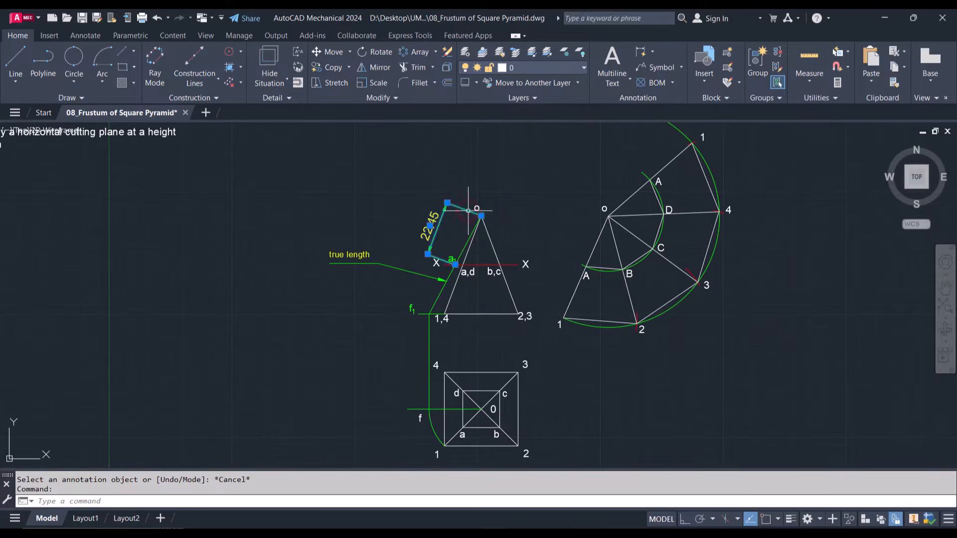
pyautogui.press('Delete')
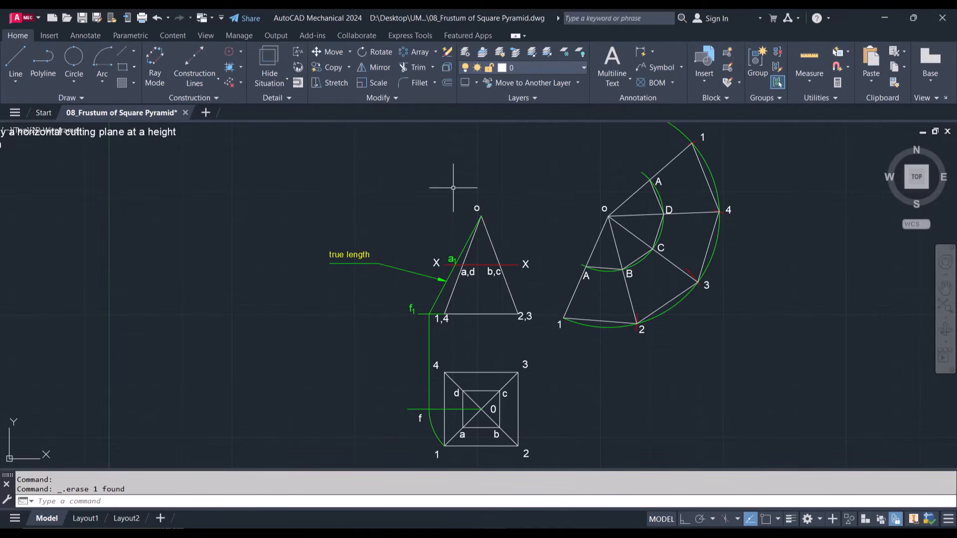
# Draw a centerline in the front view from apex o to the midpoint of the base, with object snap on
pyautogui.scroll(2, 441, 318)
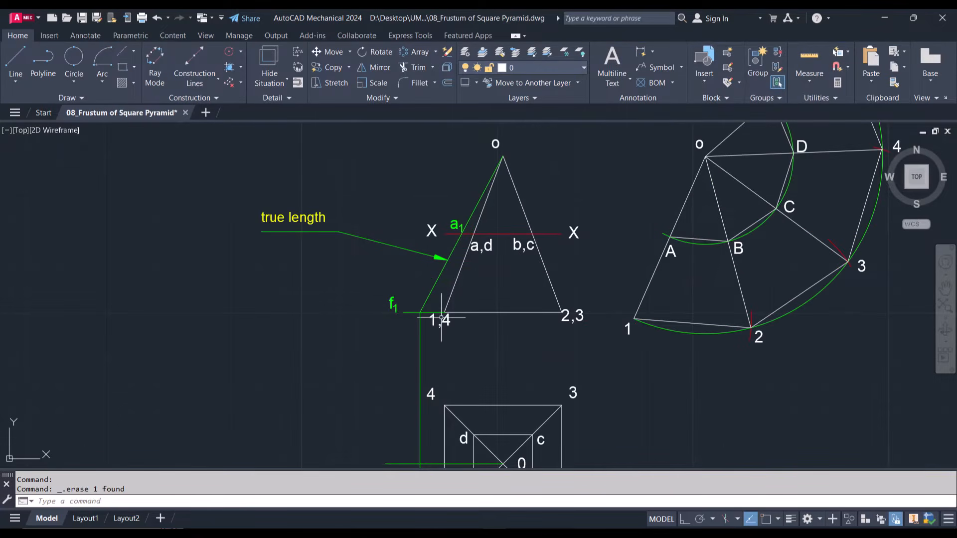
pyautogui.click(121, 51)
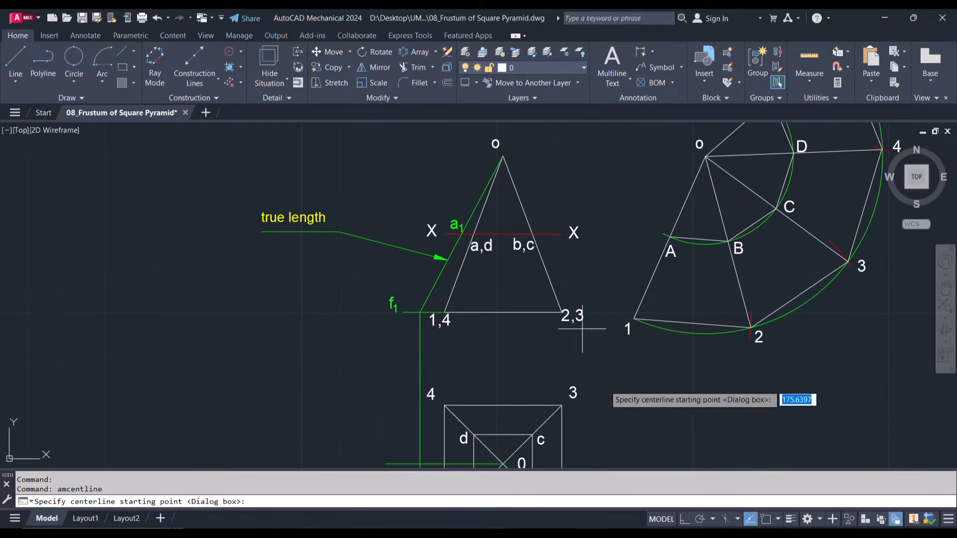
pyautogui.click(766, 518)
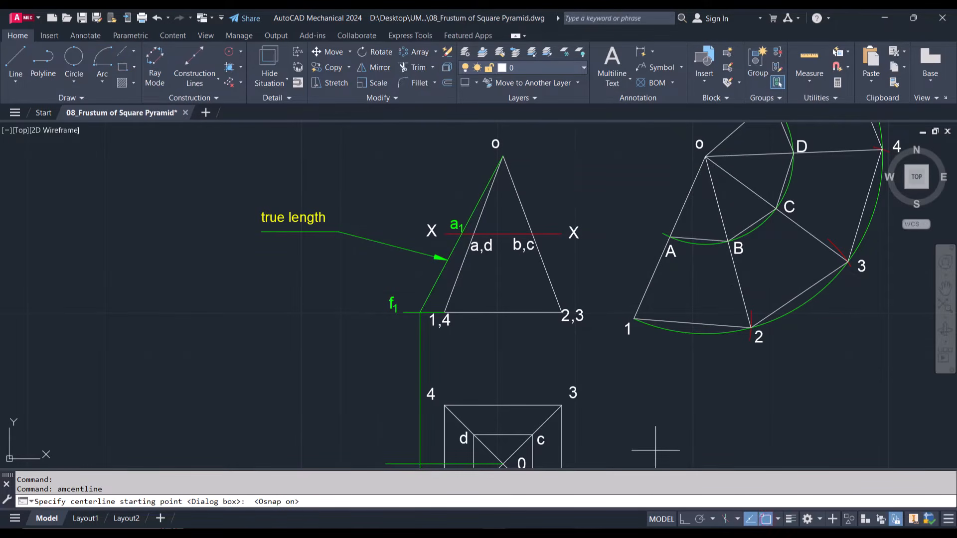
pyautogui.click(502, 155)
pyautogui.click(502, 311)
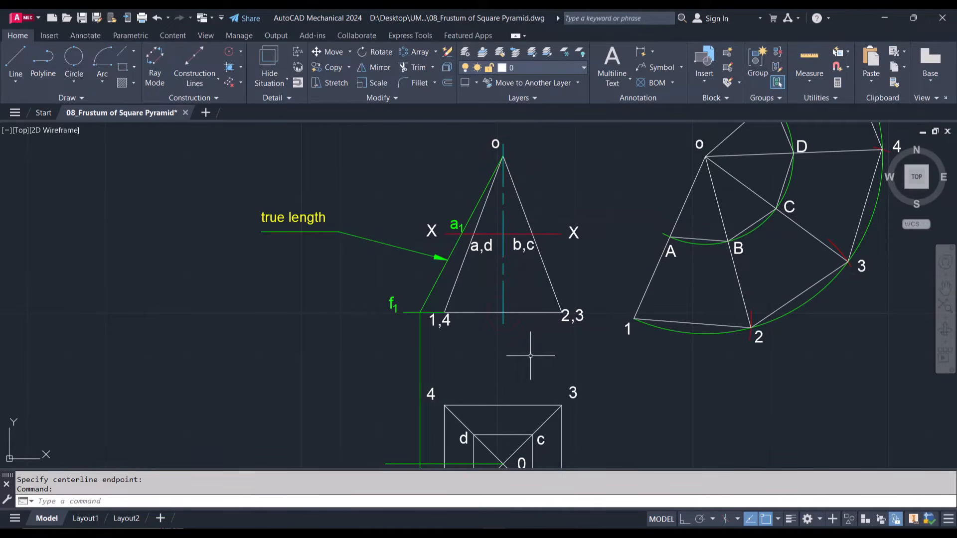
pyautogui.press('Escape')
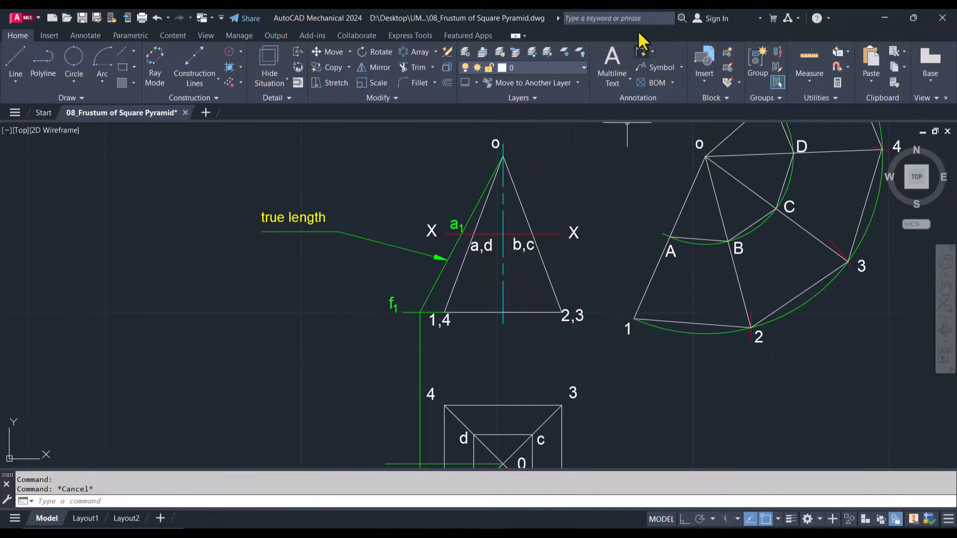
# Add a vertical power dimension for the pyramid's axis height from base midpoint to apex, placed beside the front view
pyautogui.click(641, 51)
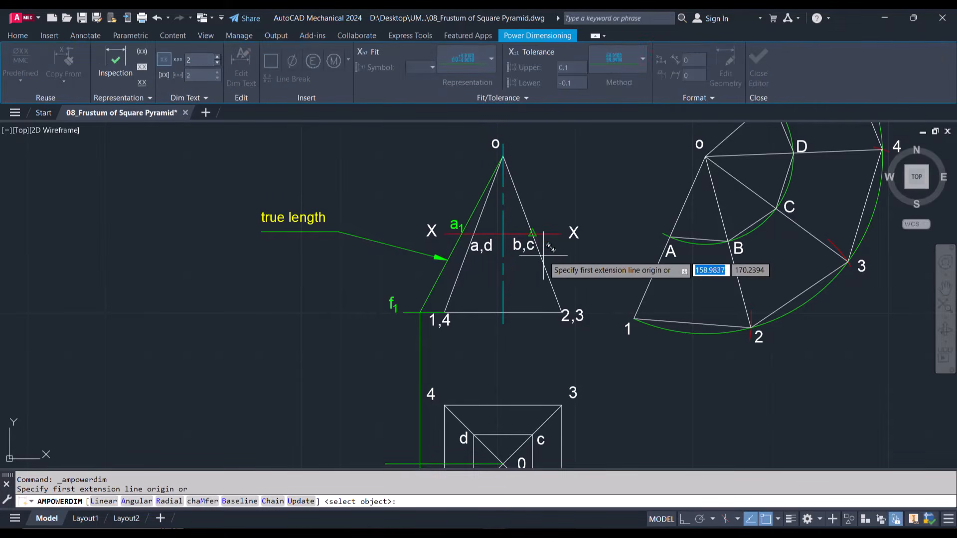
pyautogui.click(502, 311)
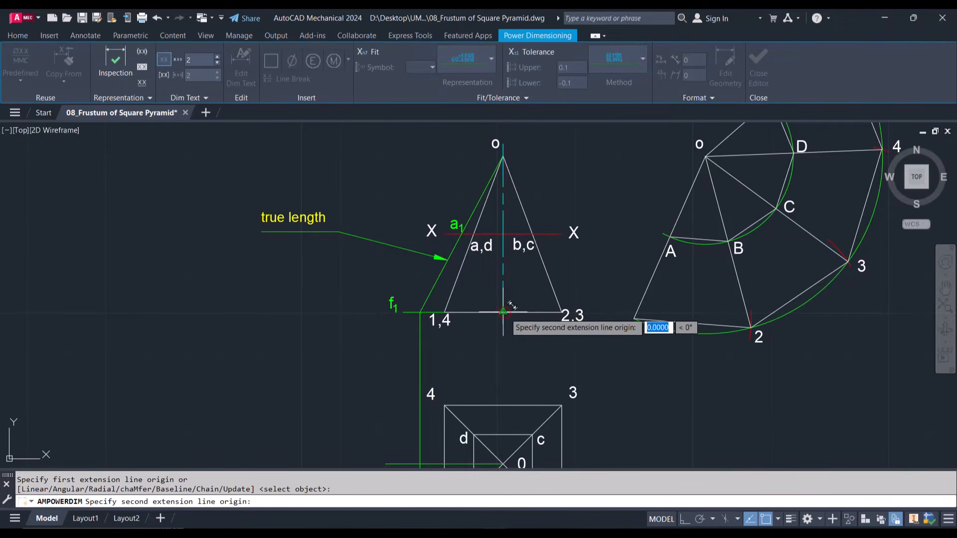
pyautogui.click(503, 155)
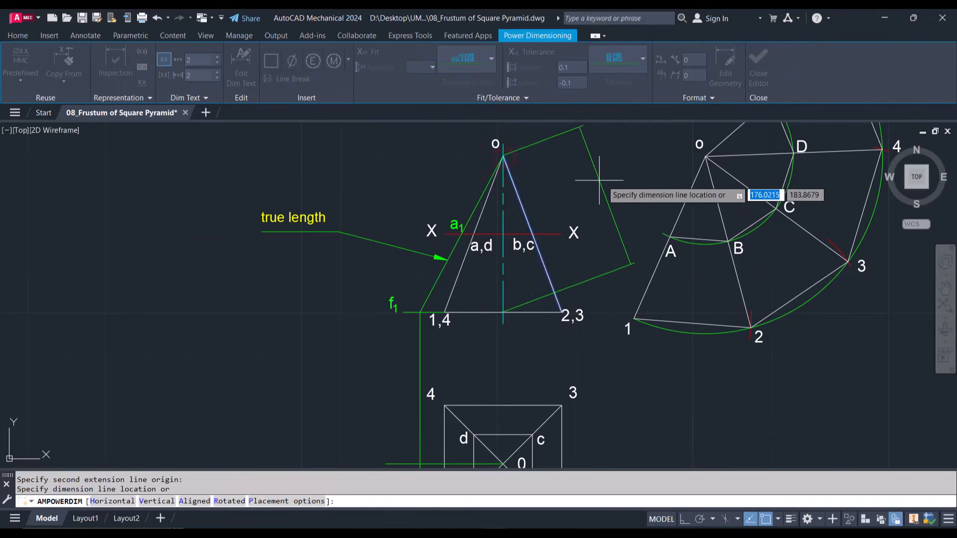
pyautogui.click(616, 240)
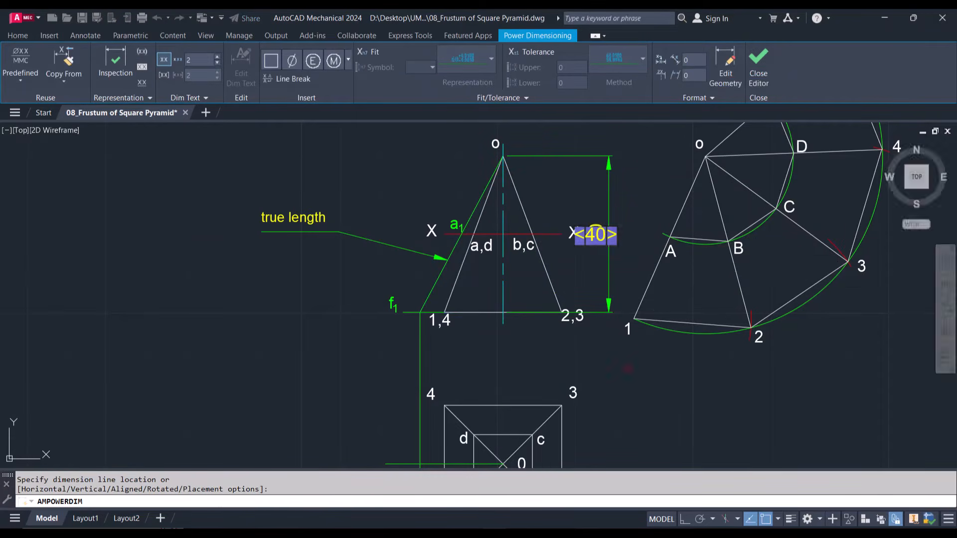
# Add a horizontal dimension for base edge 1-2 below the top view and finish dimensioning
pyautogui.scroll(-4, 627, 369)
pyautogui.scroll(6, 597, 419)
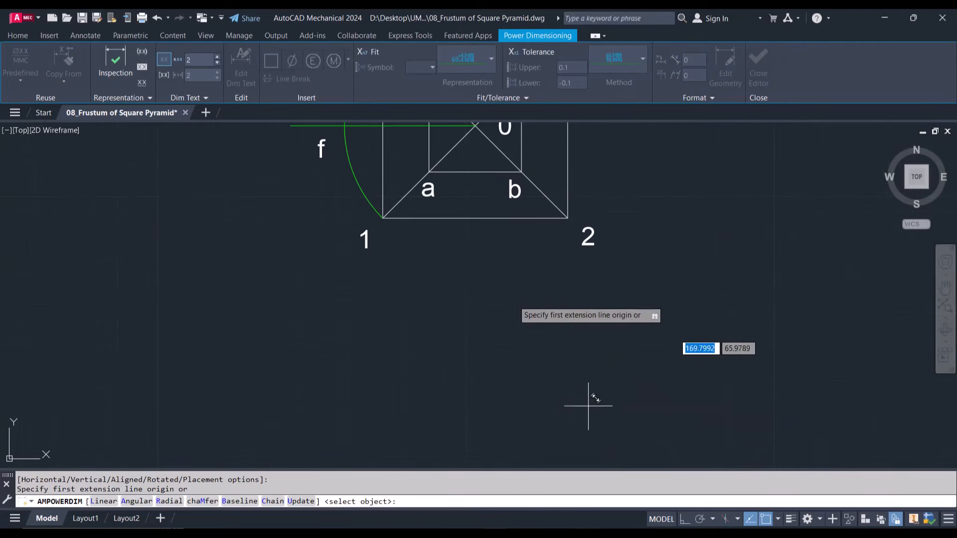
pyautogui.click(383, 218)
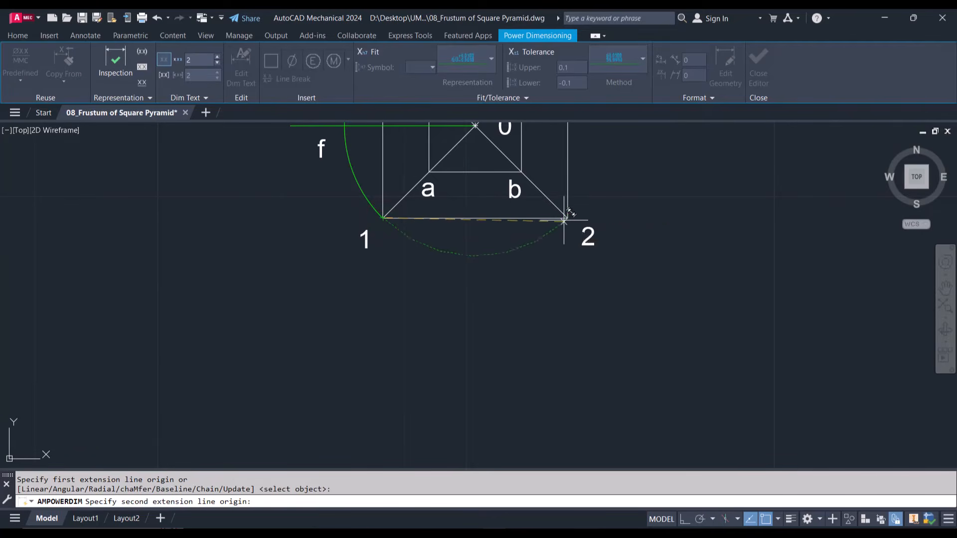
pyautogui.click(567, 217)
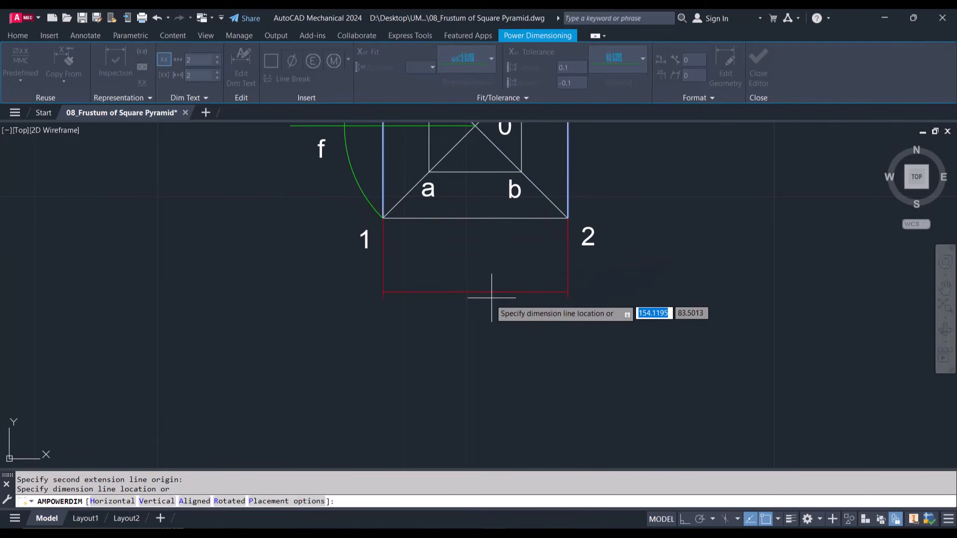
pyautogui.click(490, 298)
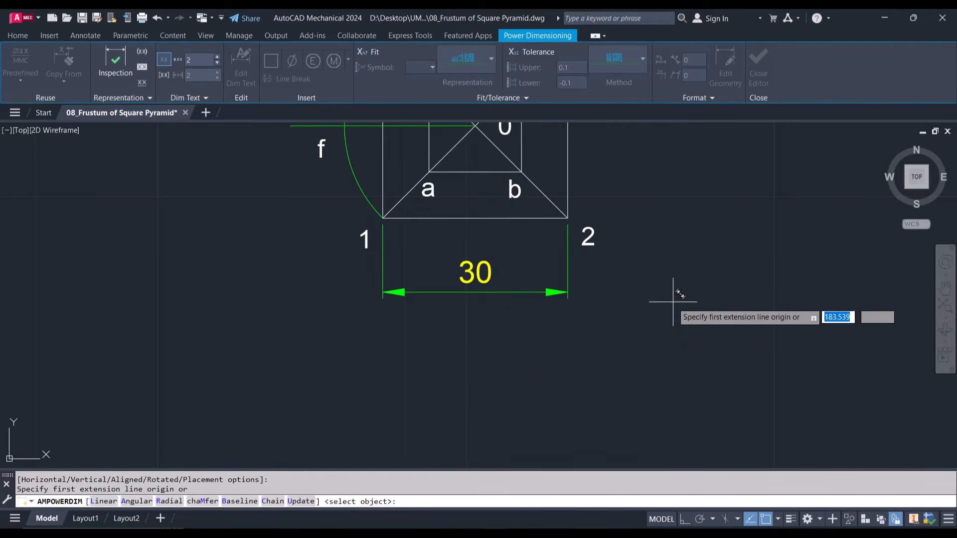
pyautogui.press('Escape')
# Examine the finished drawing, comparing the problem text, both views and the labelled development, using a zoom window and Pan
pyautogui.scroll(-5, 672, 303)
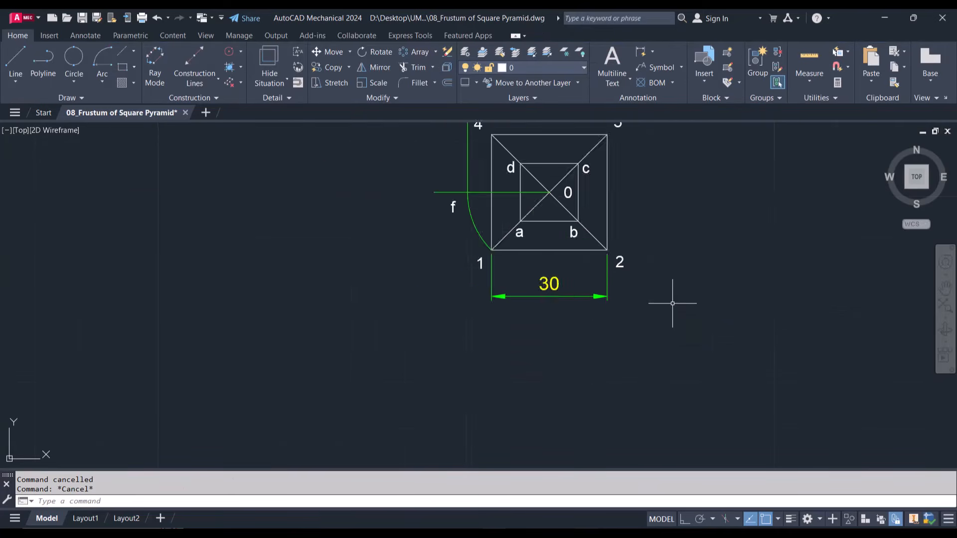
pyautogui.scroll(-3, 687, 267)
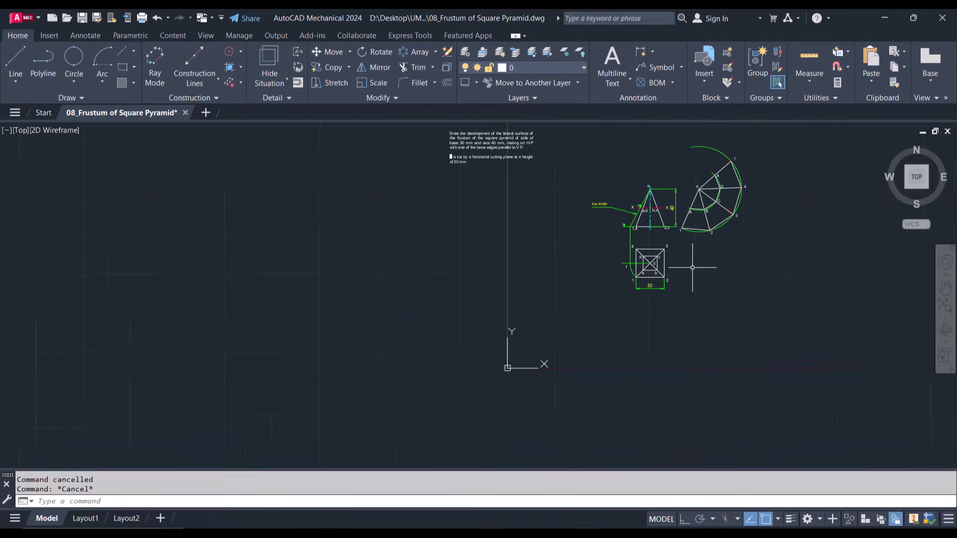
pyautogui.scroll(4, 743, 175)
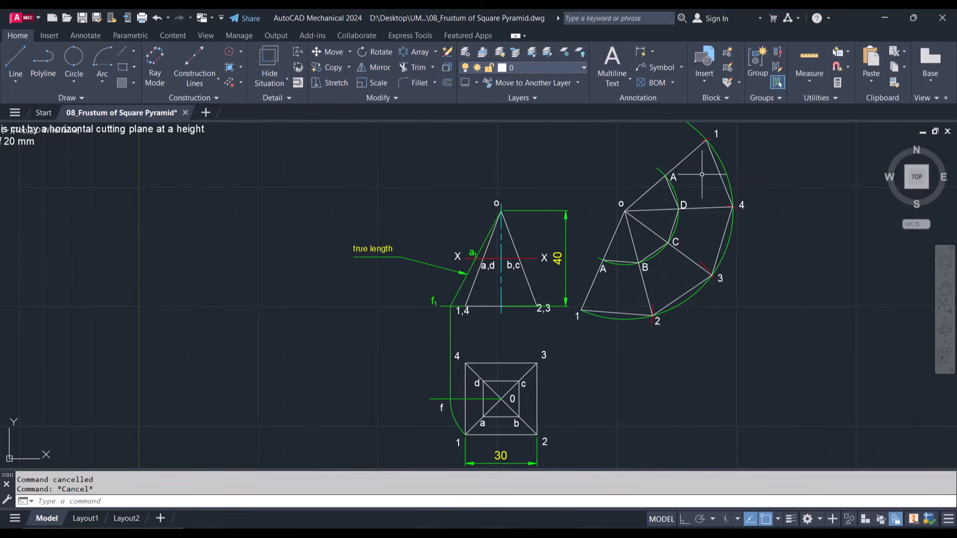
pyautogui.scroll(-2, 629, 322)
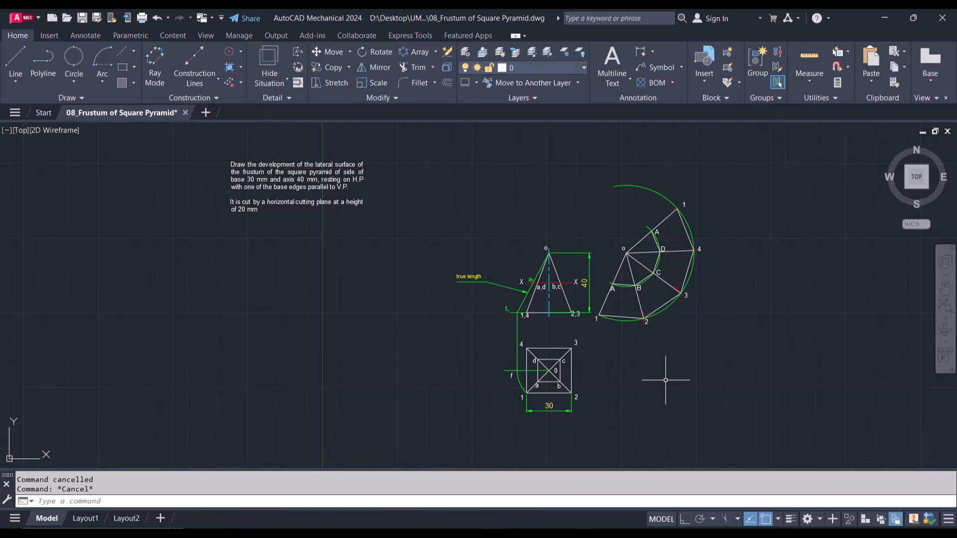
pyautogui.scroll(2, 665, 379)
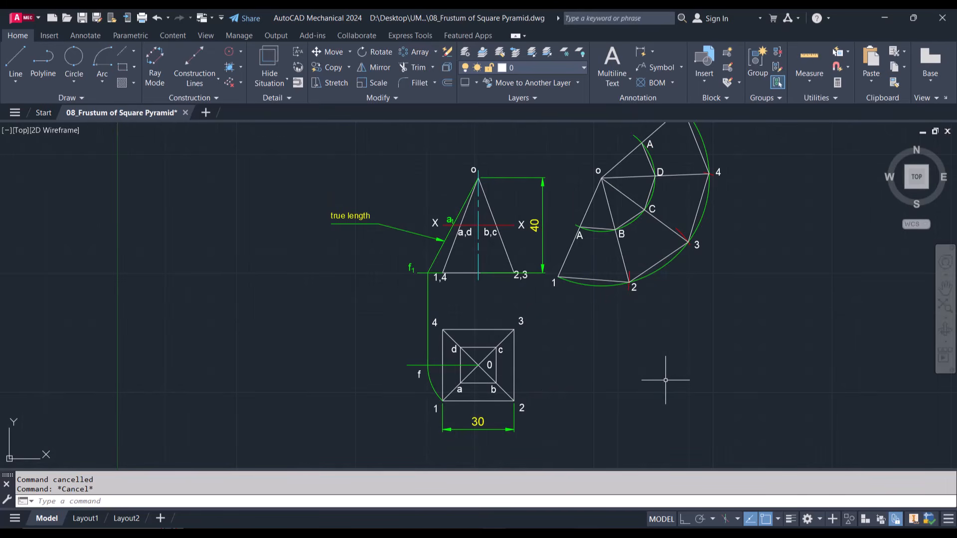
pyautogui.scroll(-2, 665, 380)
pyautogui.write('z')
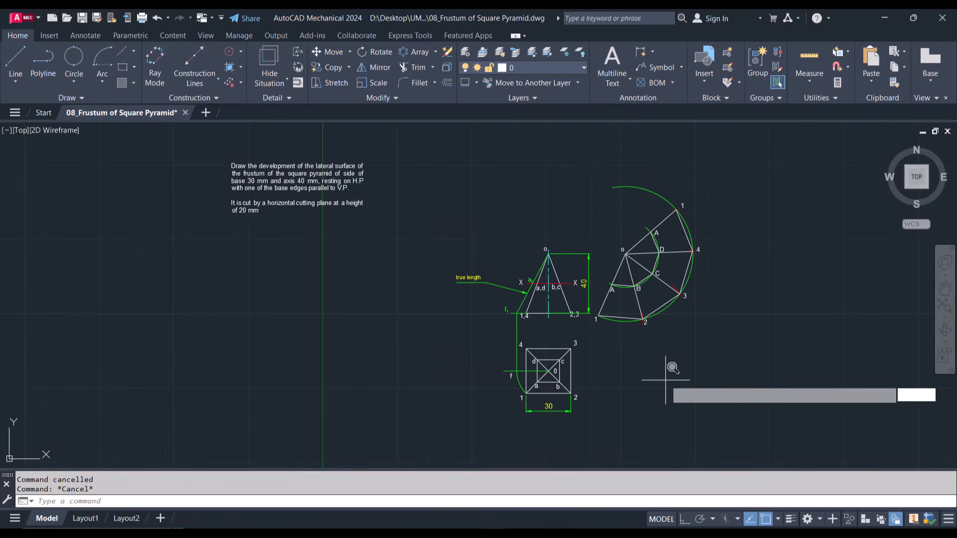
pyautogui.press('Return')
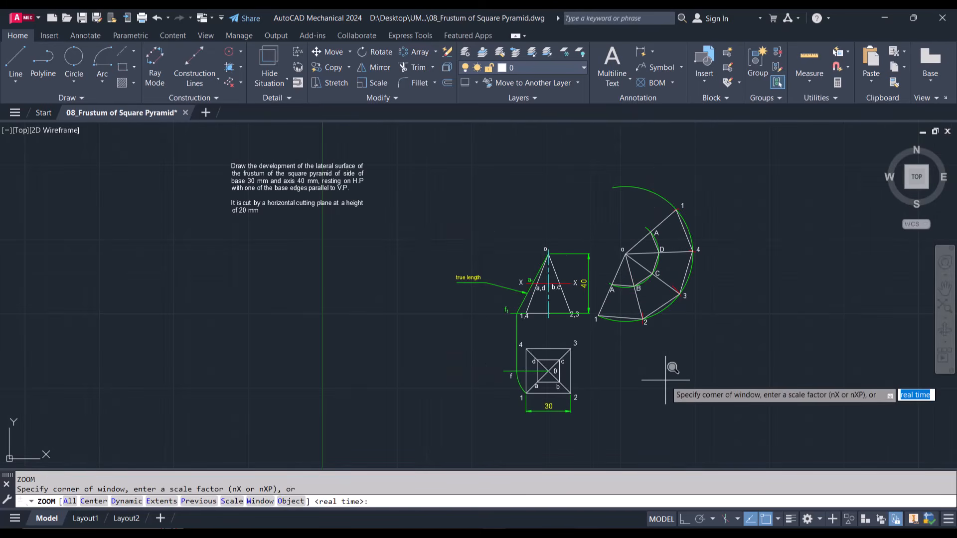
pyautogui.click(432, 212)
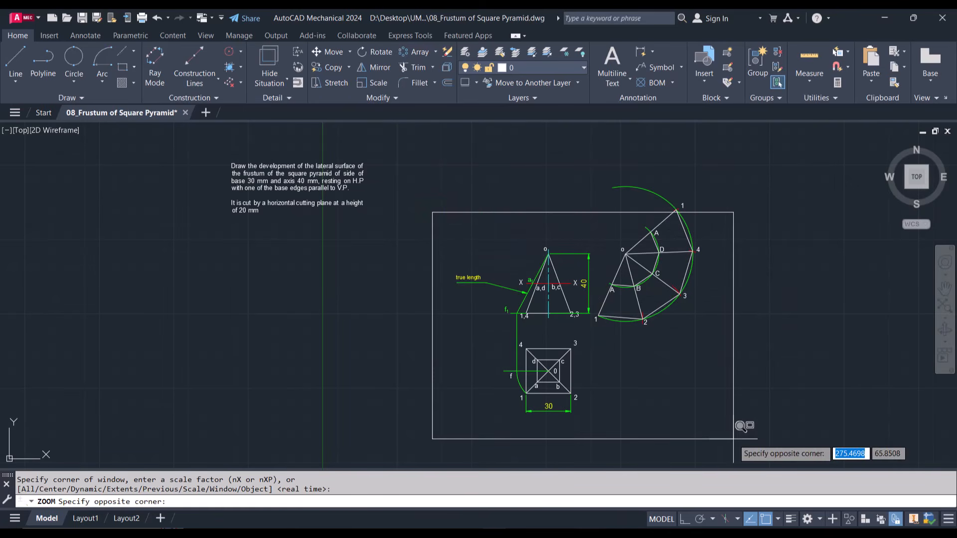
pyautogui.click(733, 438)
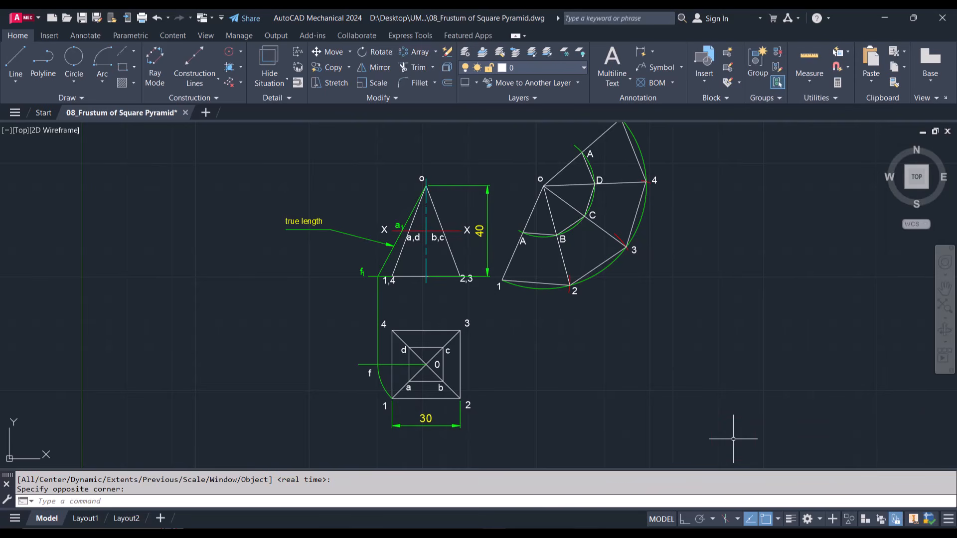
pyautogui.rightClick(727, 359)
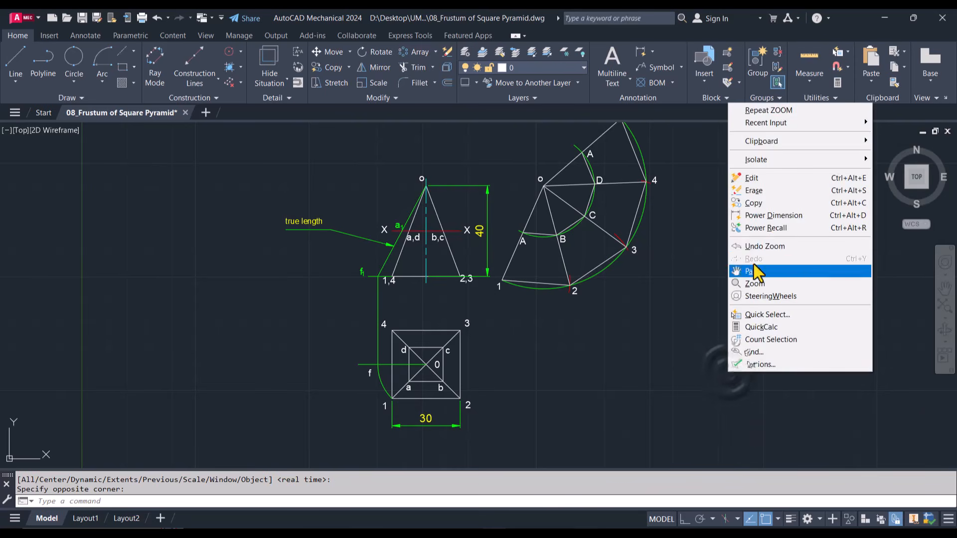
pyautogui.click(742, 271)
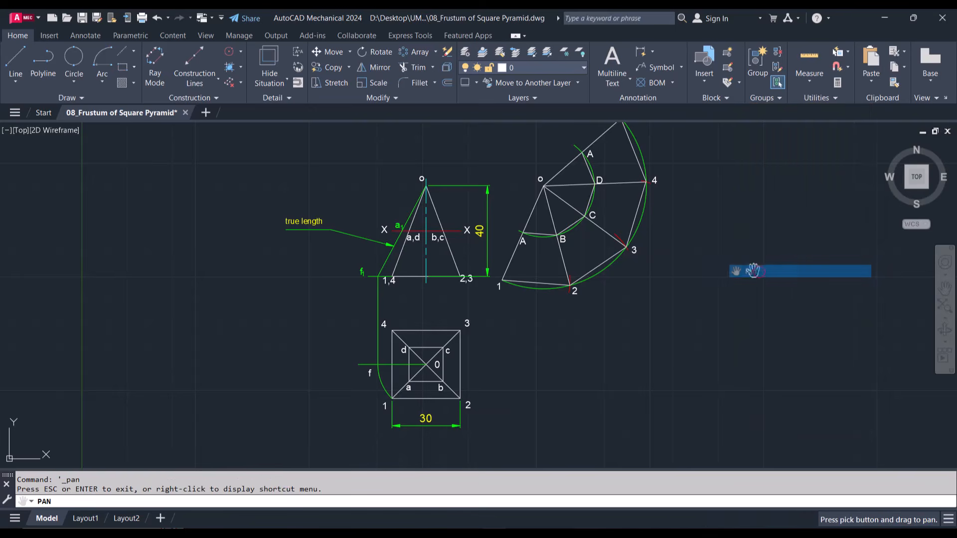